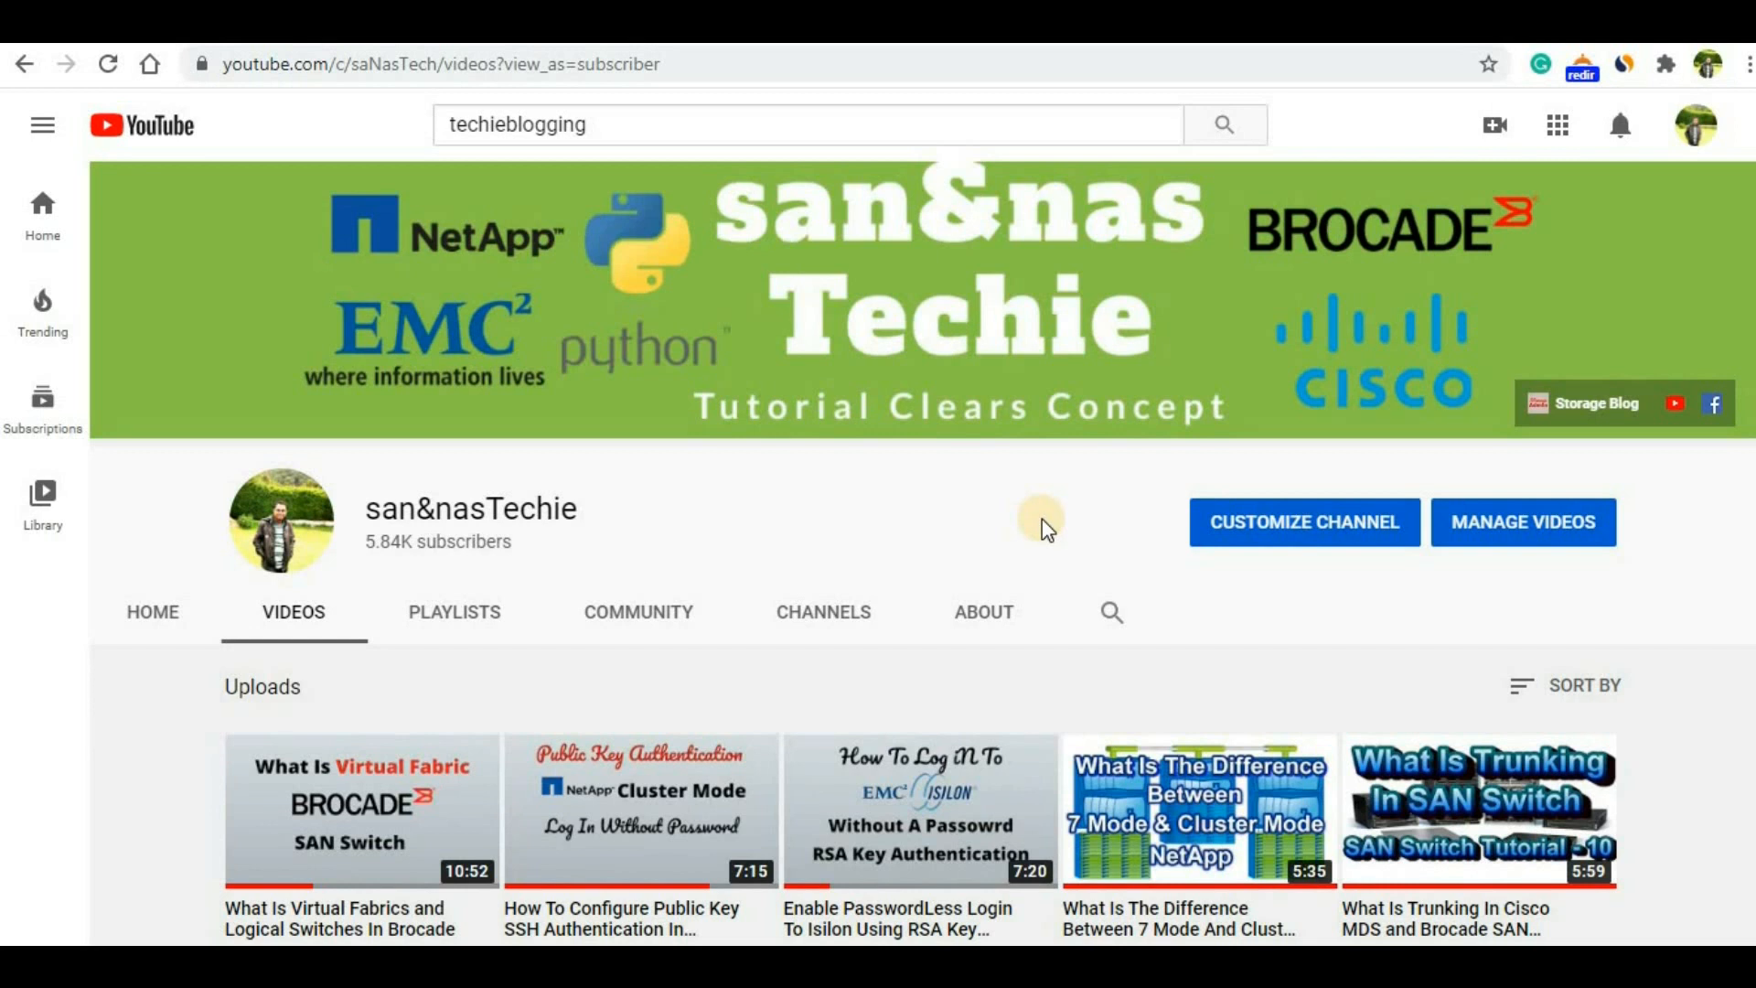
# Open a Windows Command Prompt and run naviseccli without arguments.
pyautogui.press('super+r')
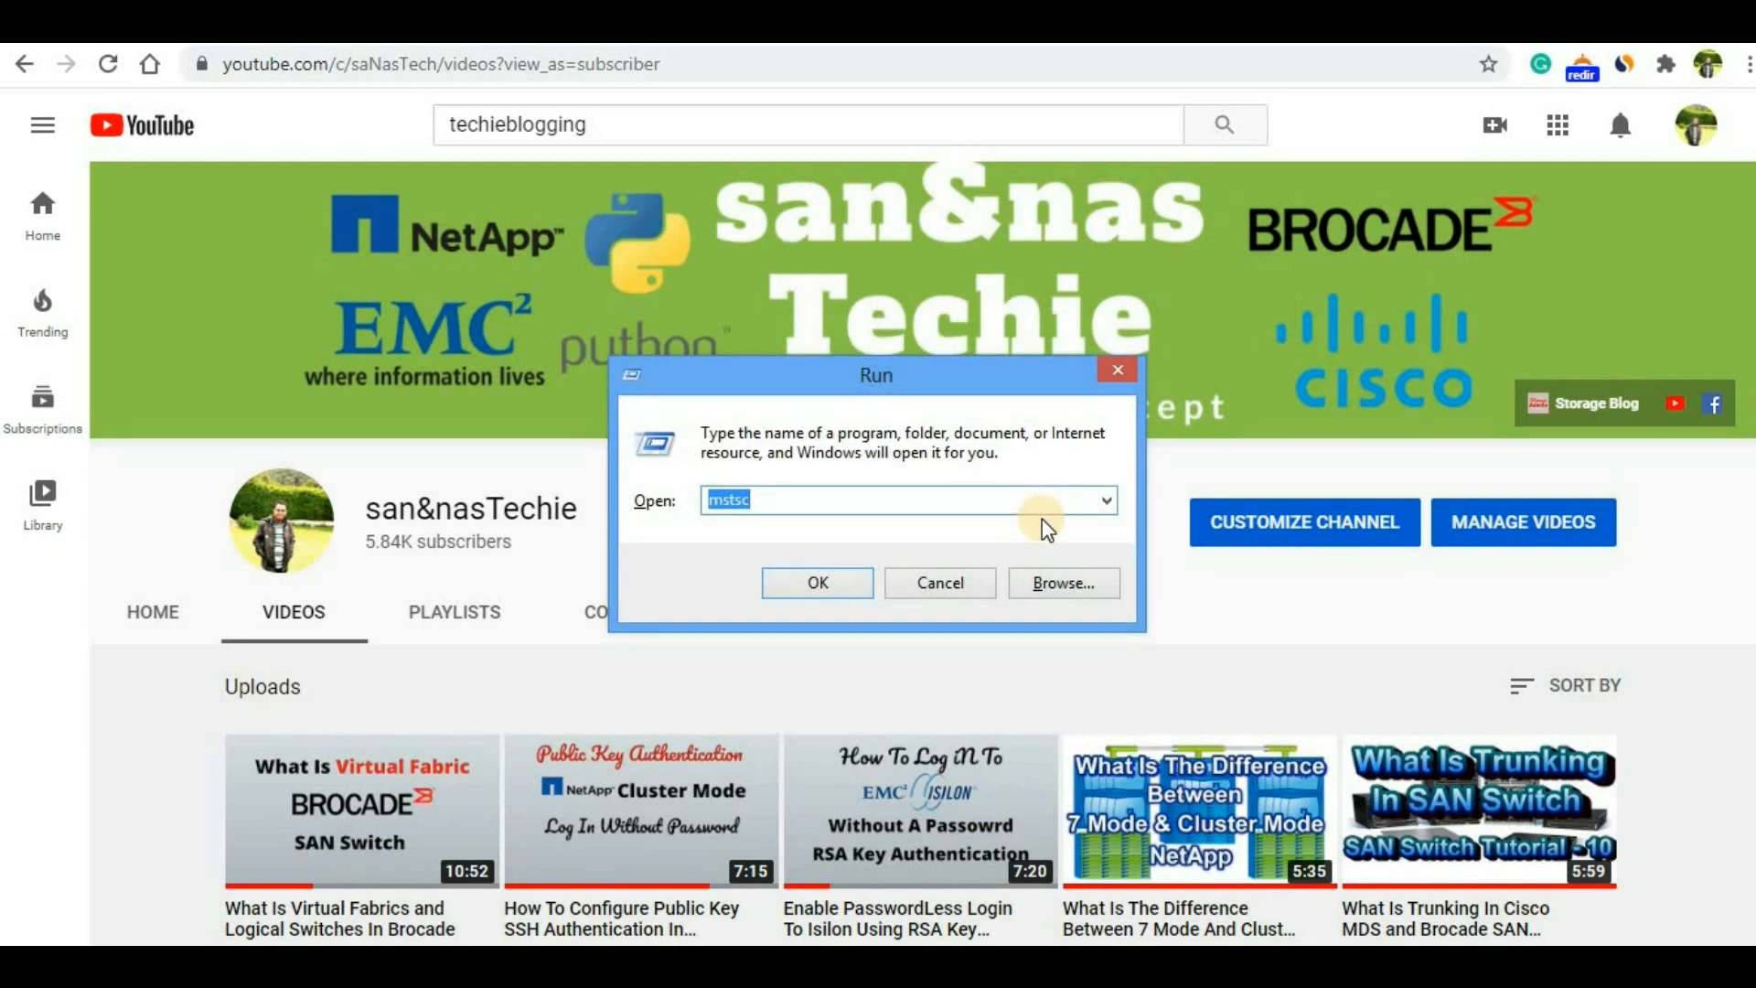
pyautogui.write('cmd')
pyautogui.press('Return')
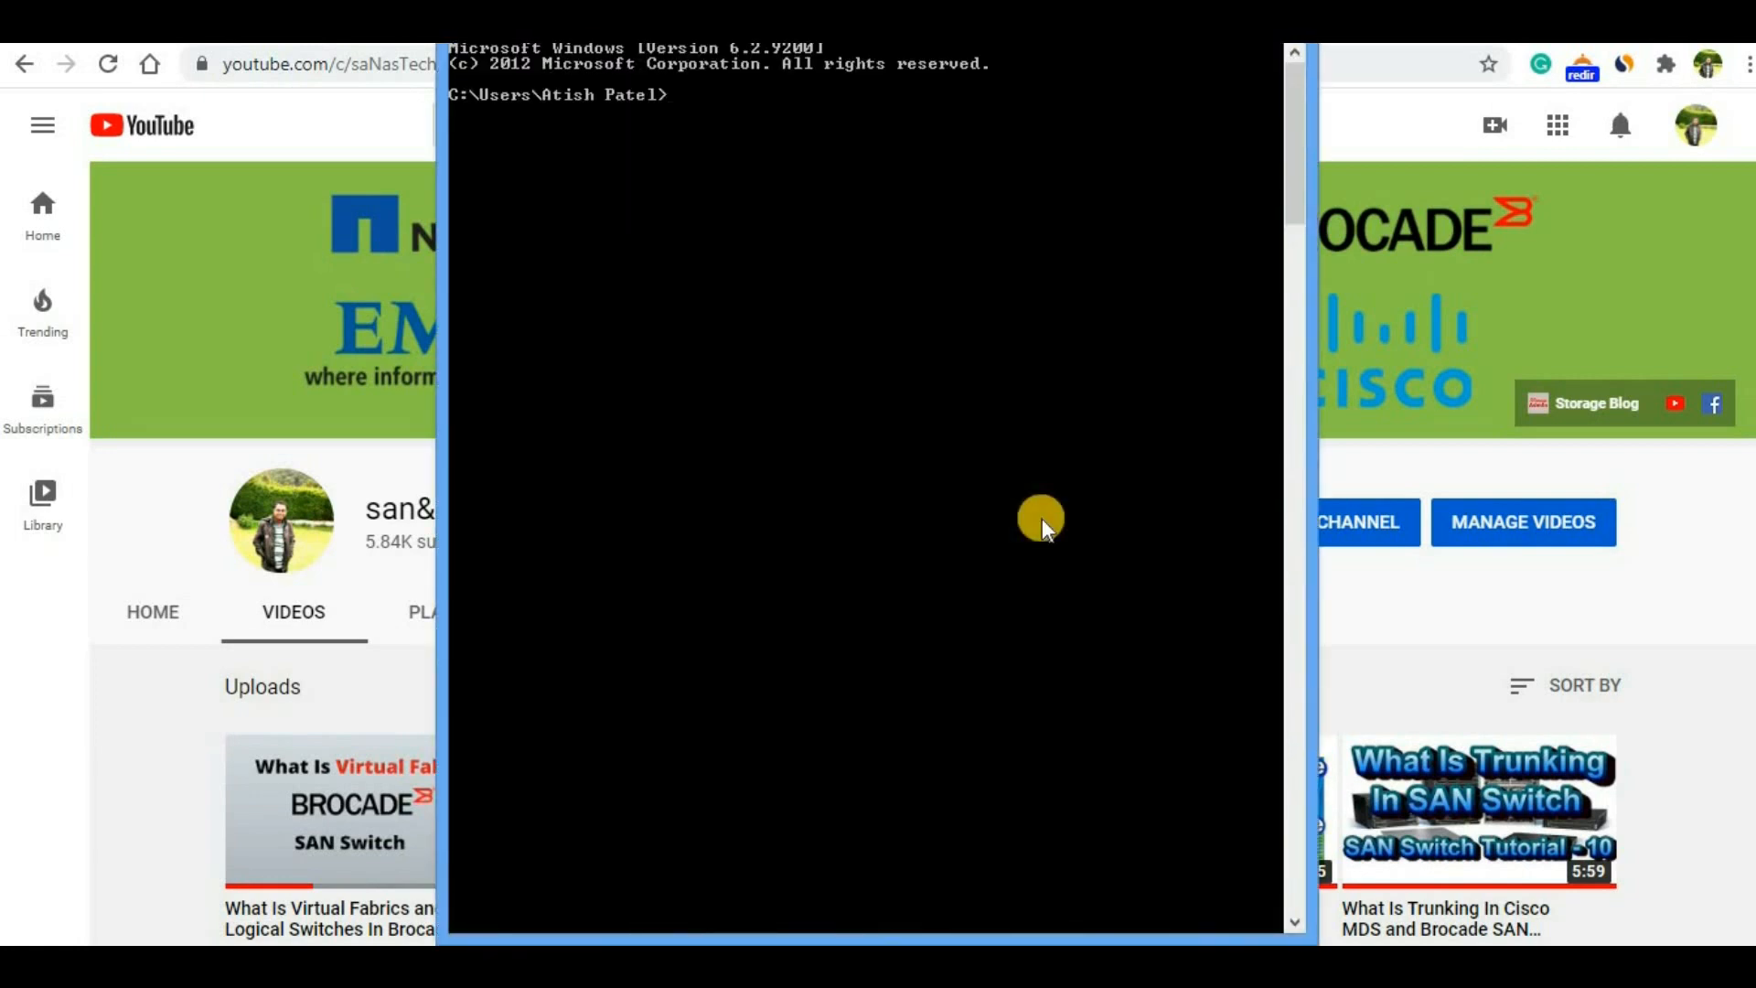
pyautogui.write('naviseccli')
pyautogui.press('Return')
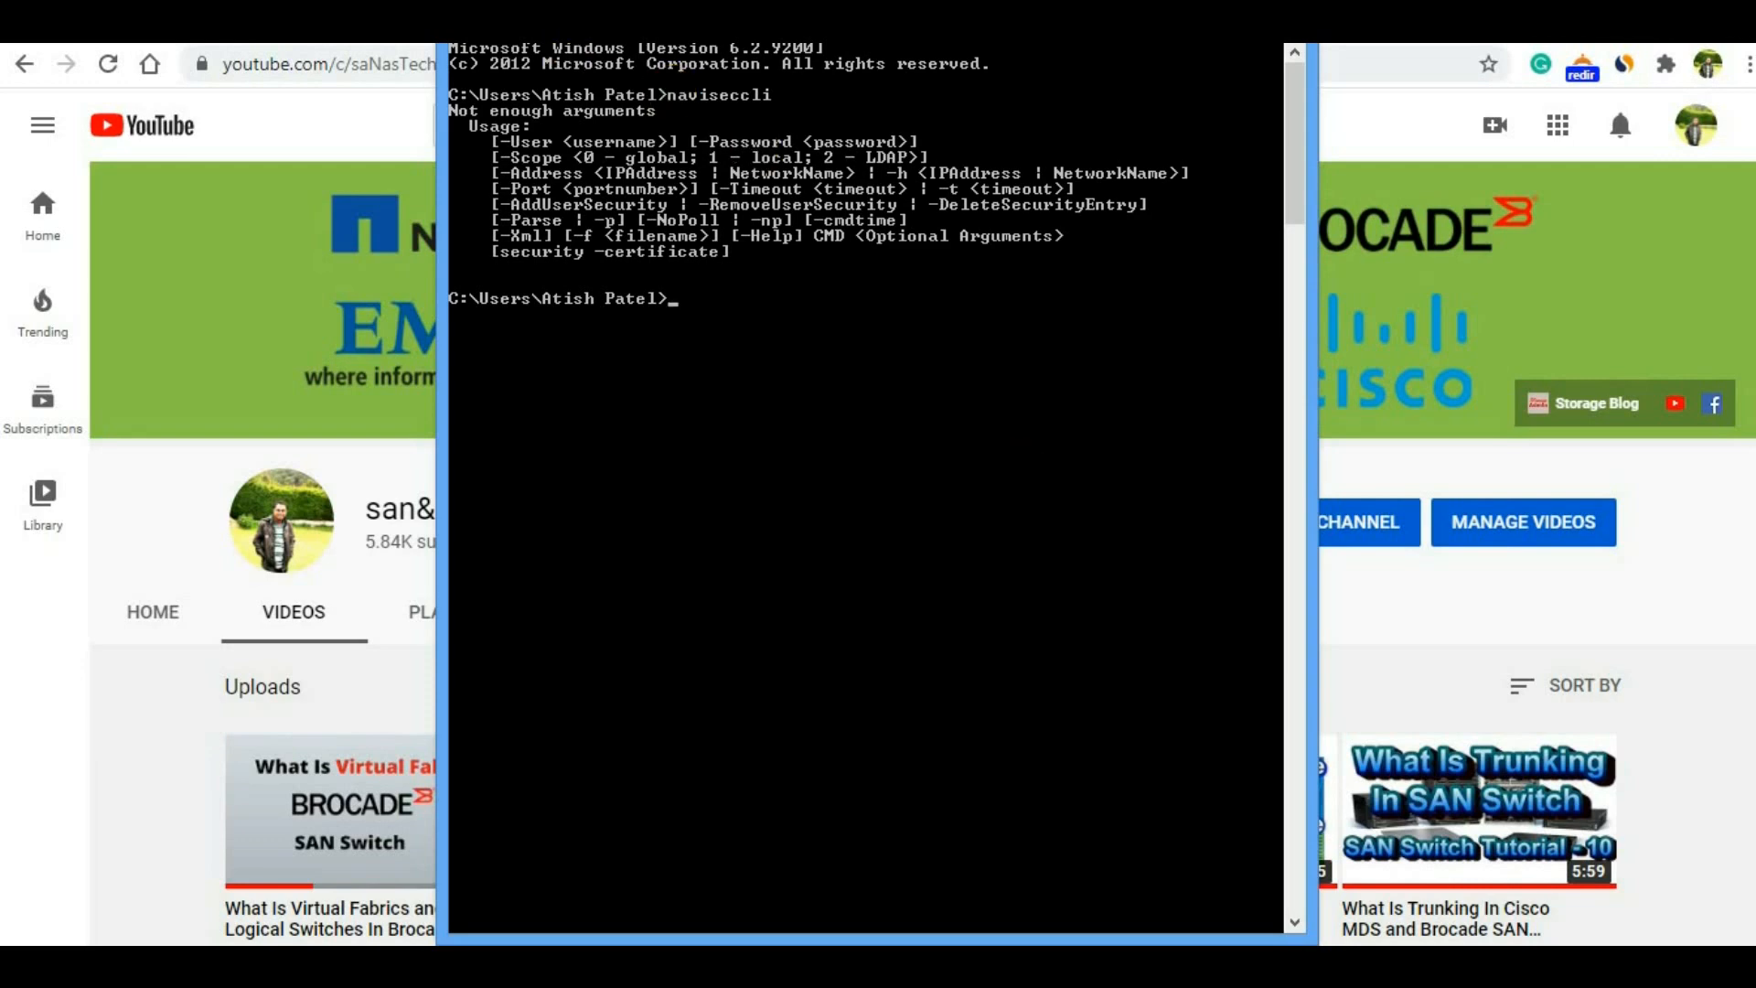
# In a new Chrome tab, search for "naviseccli vnx allocation command generator" and open the storage-admin.com generator page.
pyautogui.hotkey('alt', 'Tab')
pyautogui.hotkey('ctrl', 't')
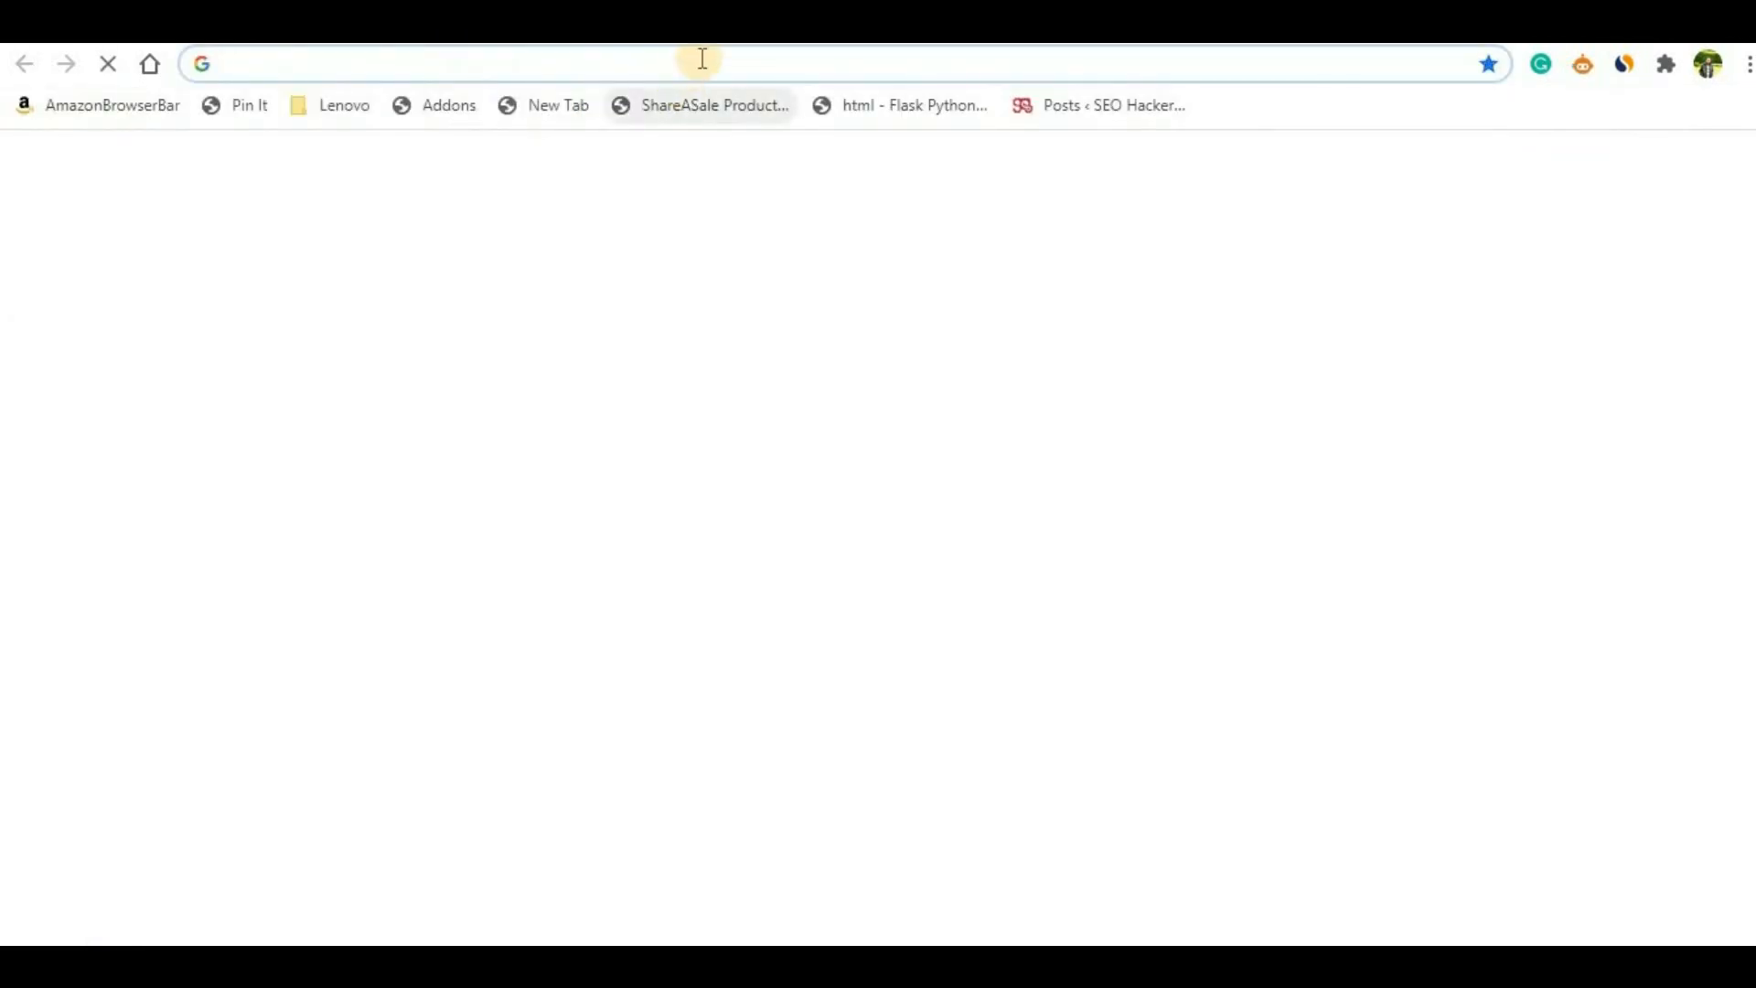
pyautogui.click(698, 63)
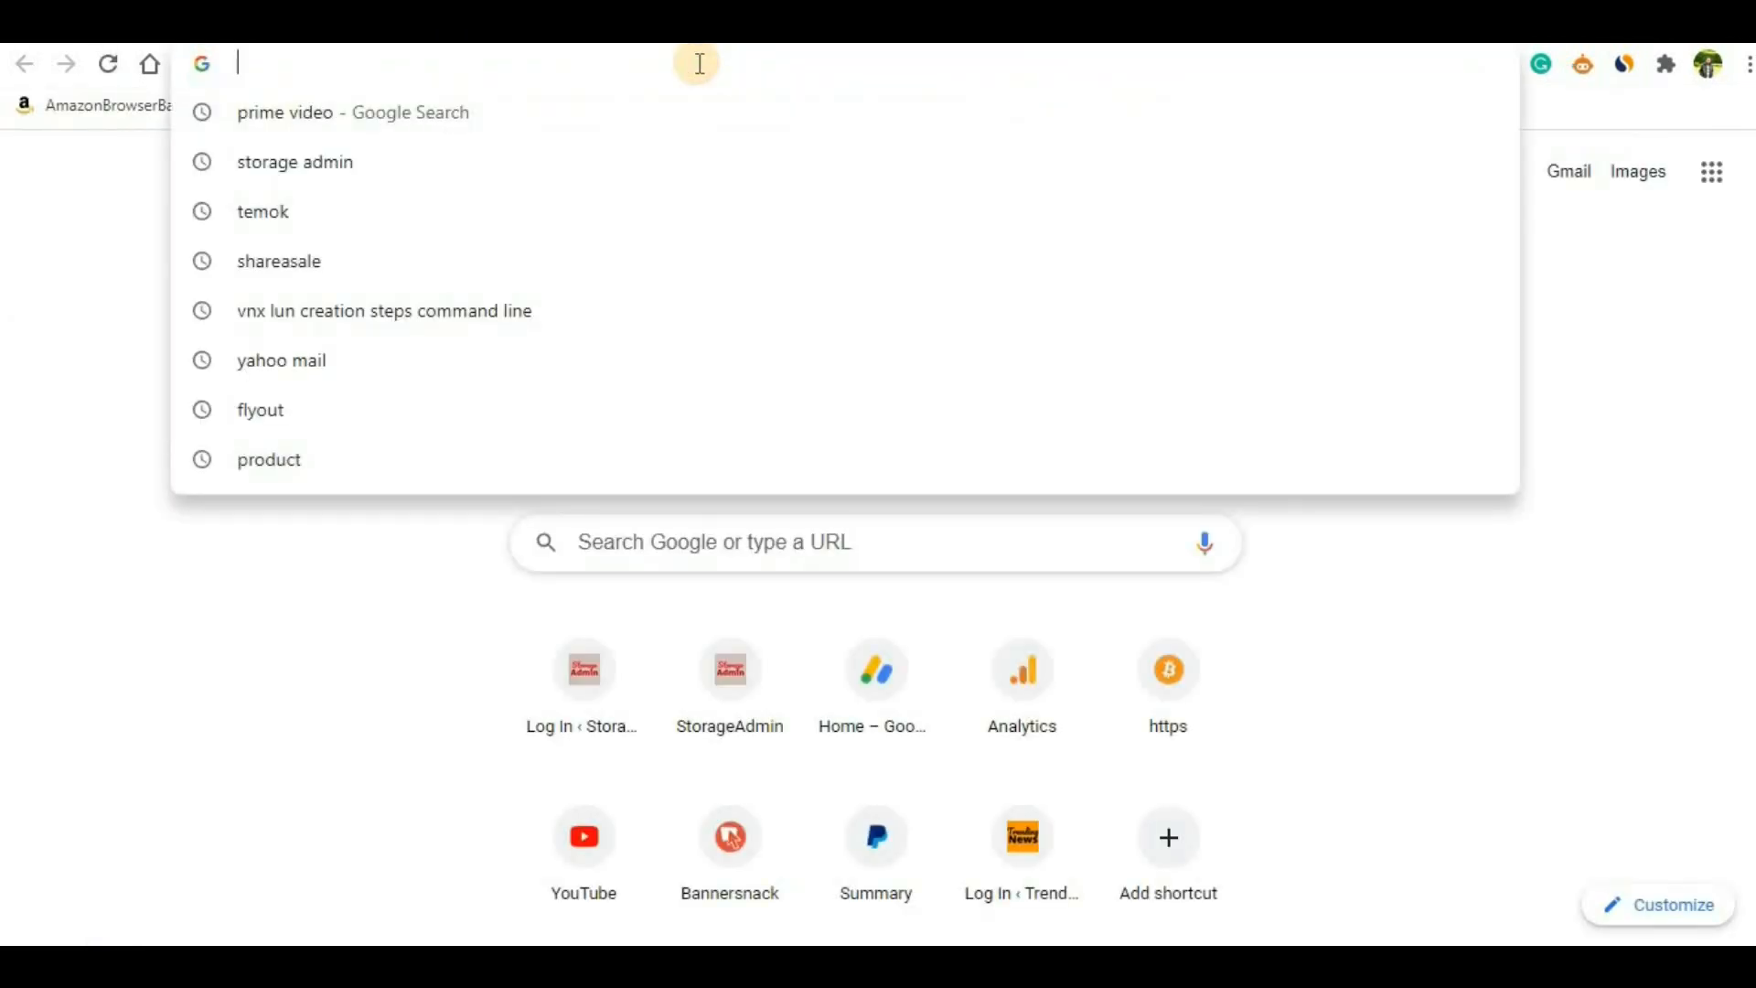
pyautogui.write('navi')
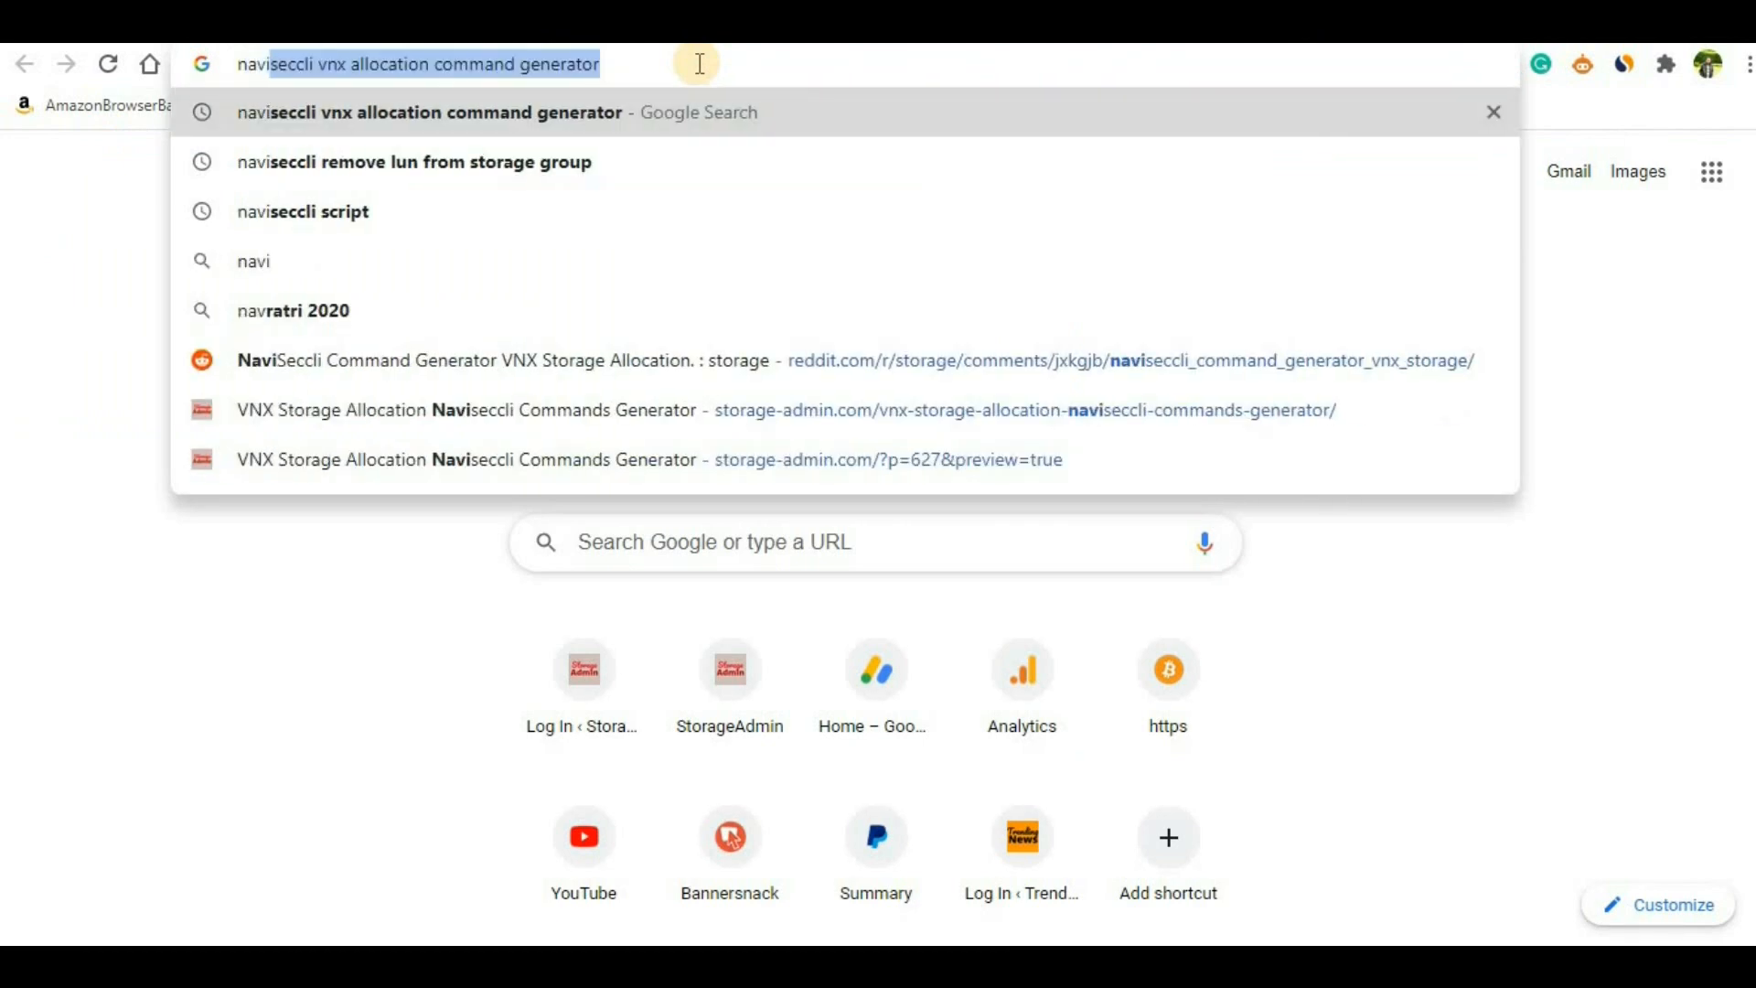
pyautogui.press('Down')
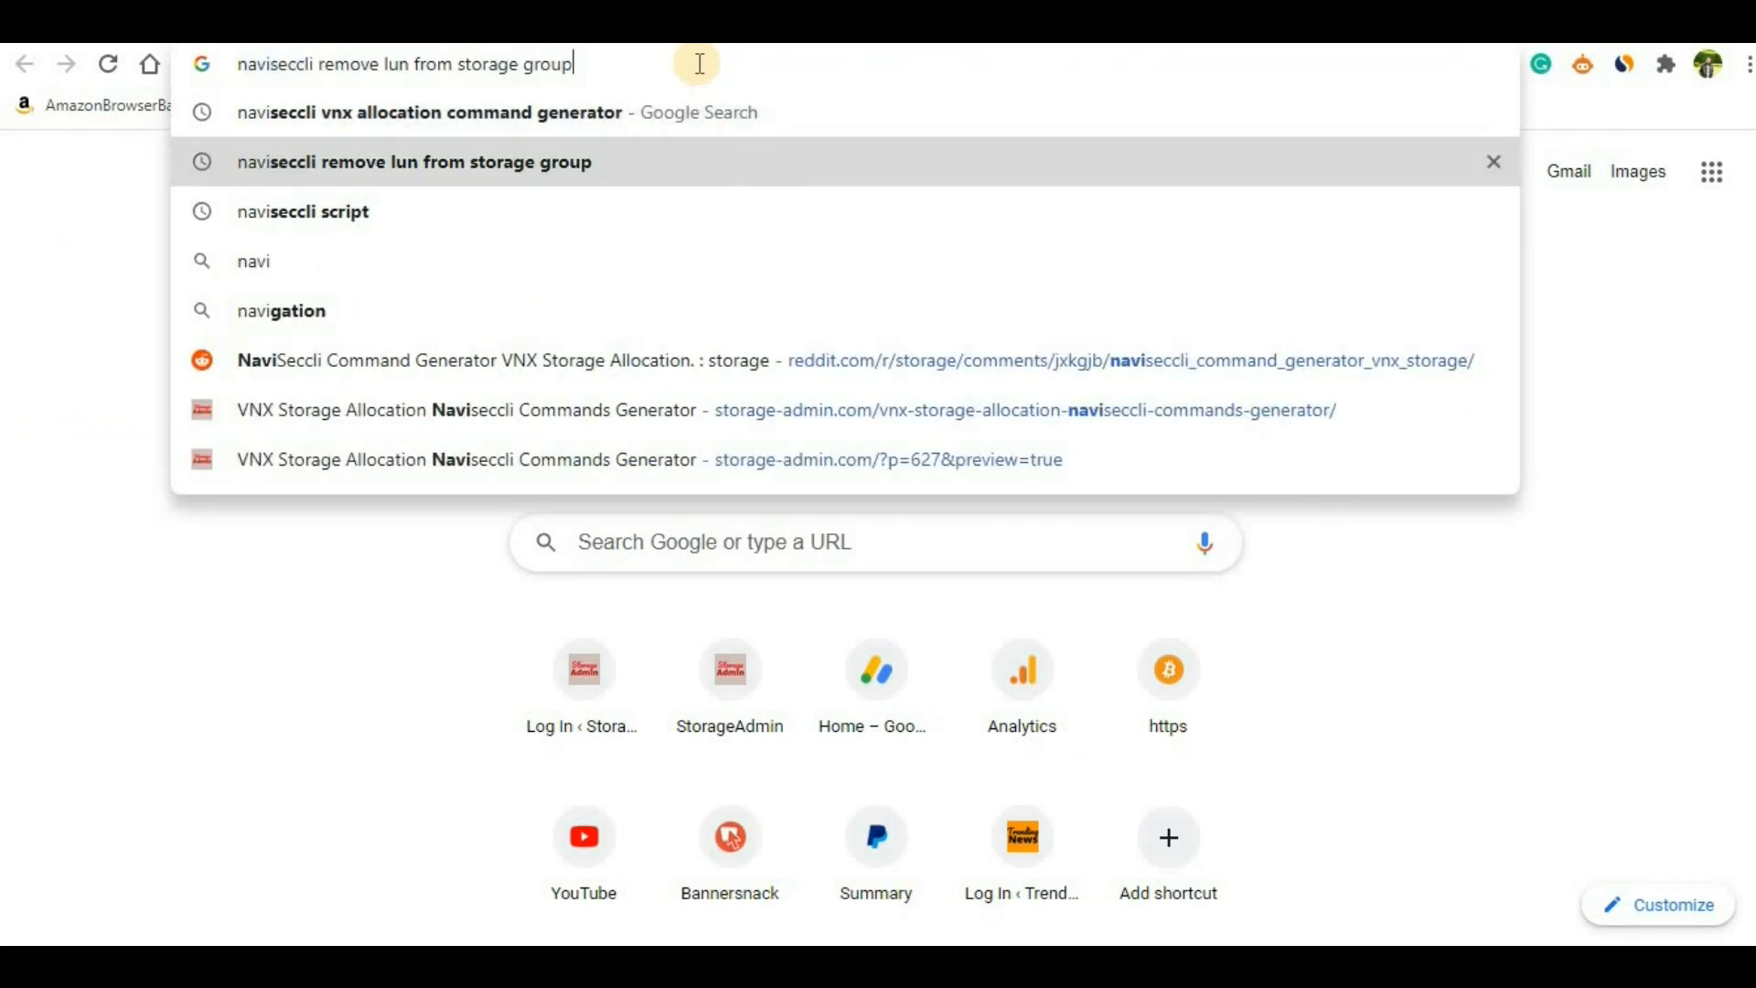
pyautogui.press('Up')
pyautogui.press('End')
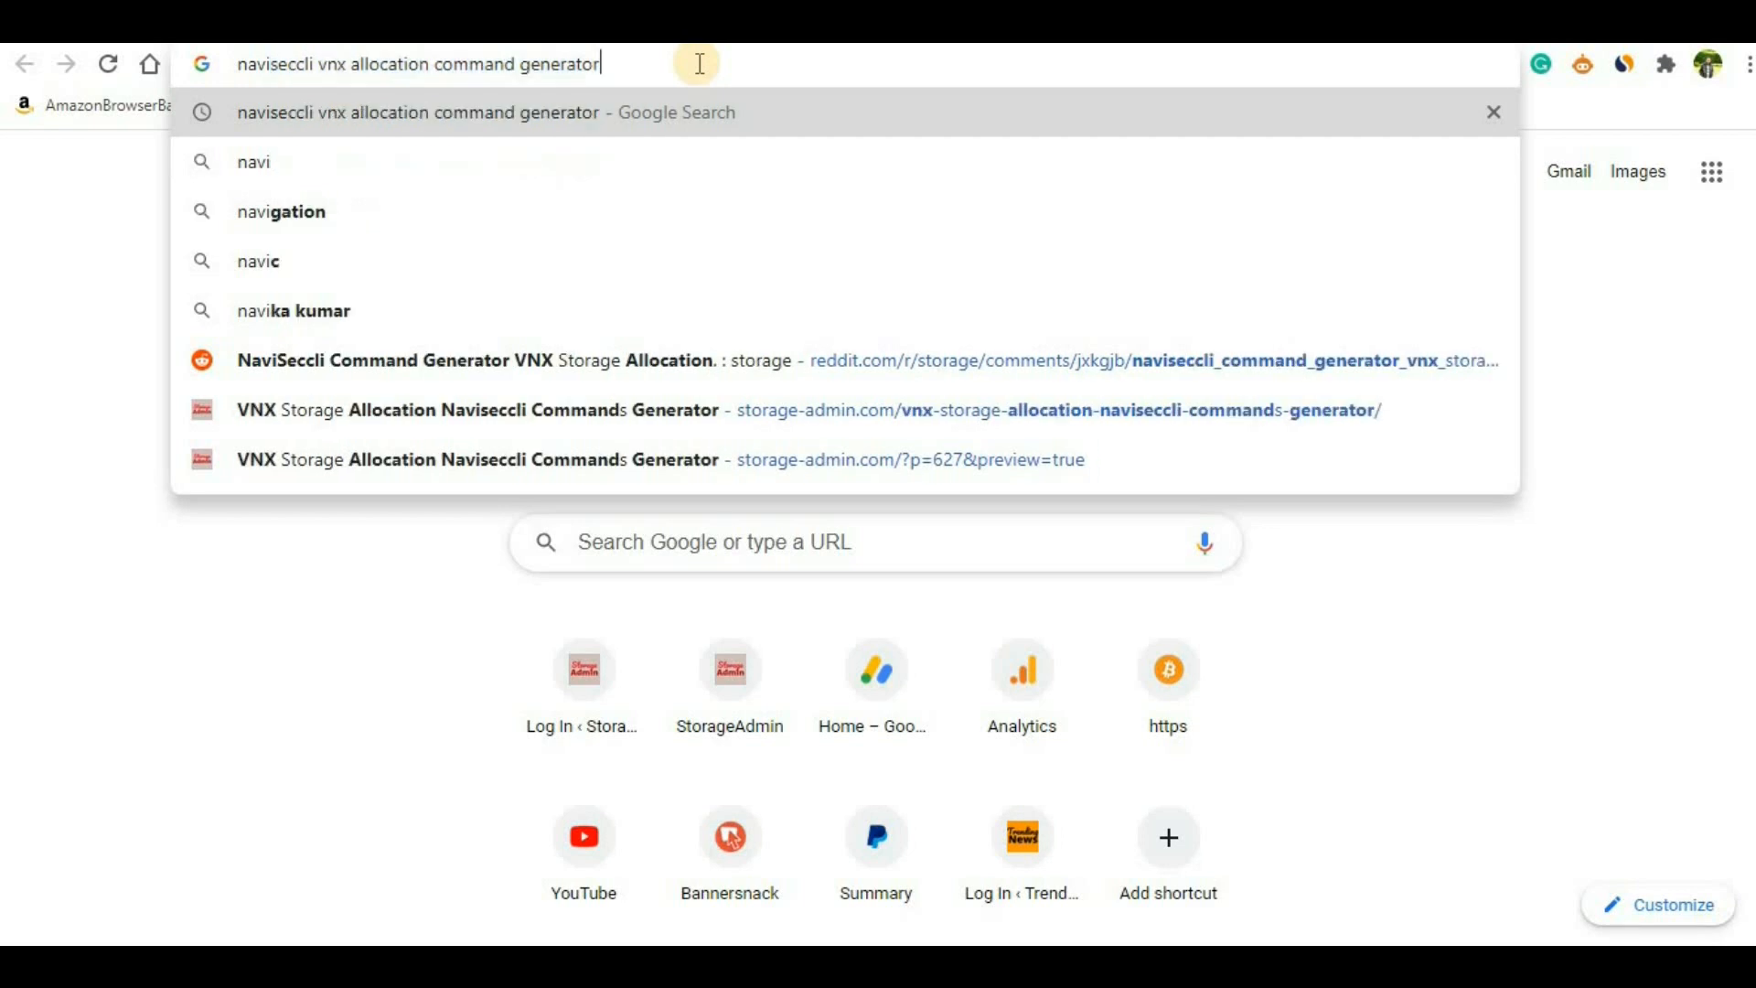
pyautogui.press('Return')
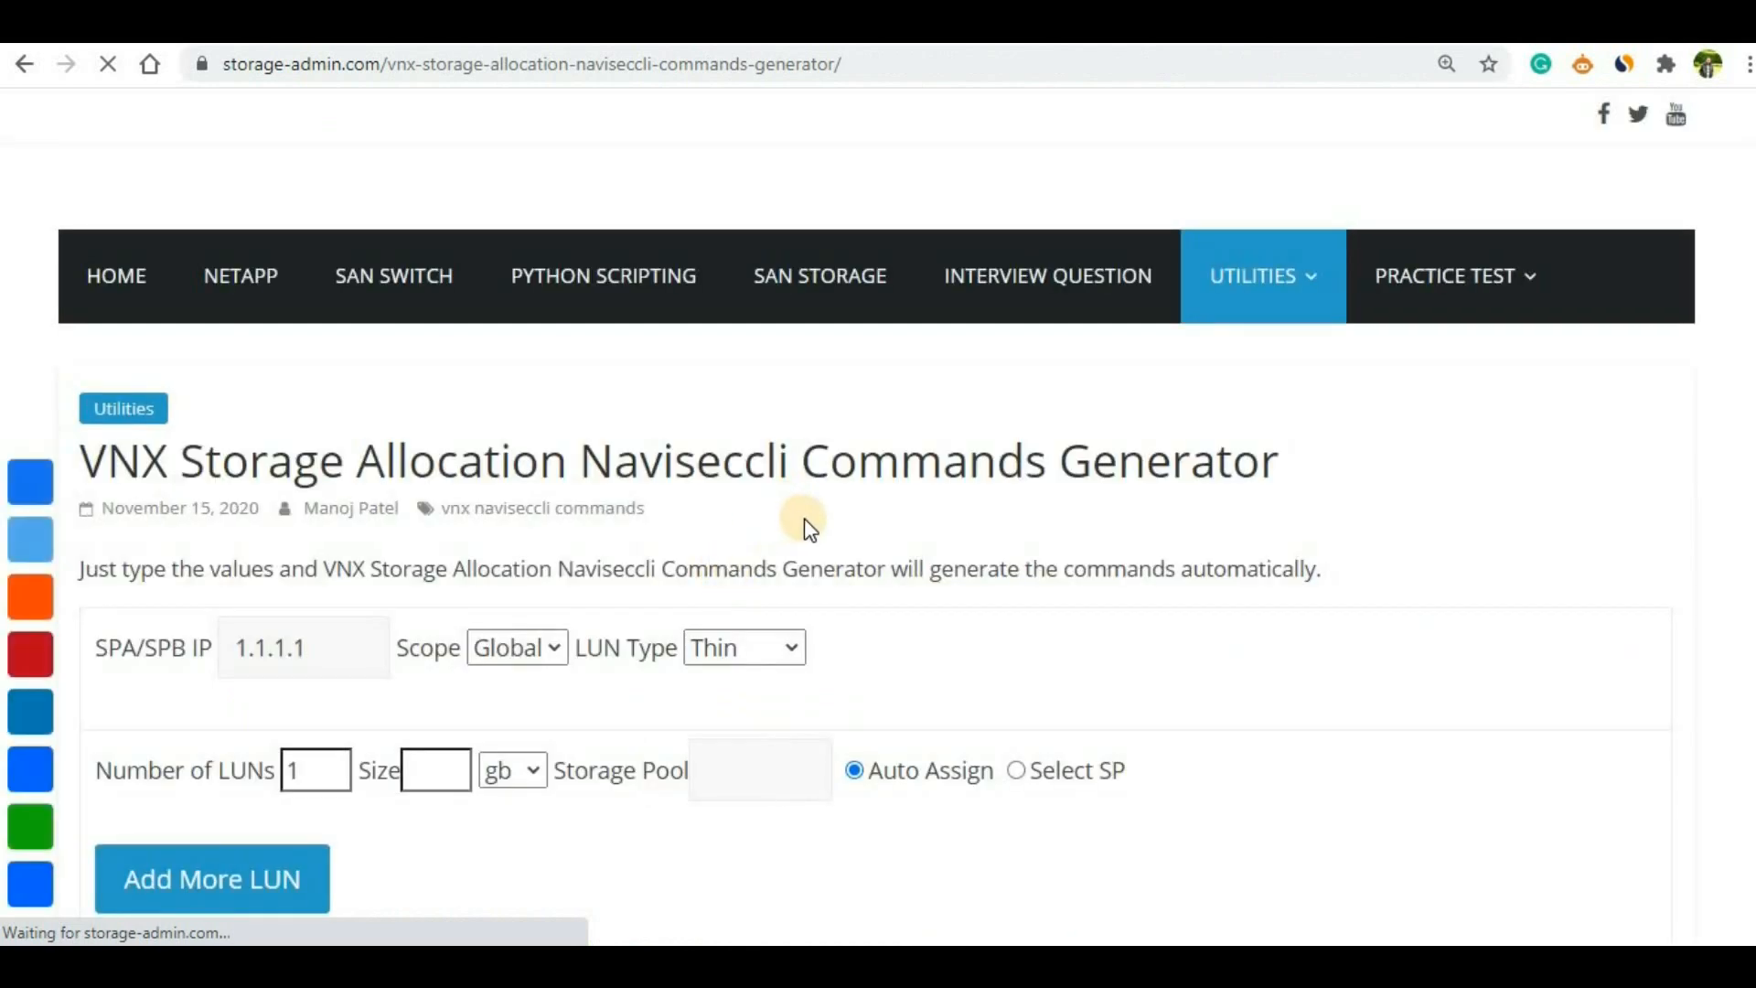
# In the generator form, set the scope to Global and the LUN type to Thin.
pyautogui.scroll(-1, 843, 549)
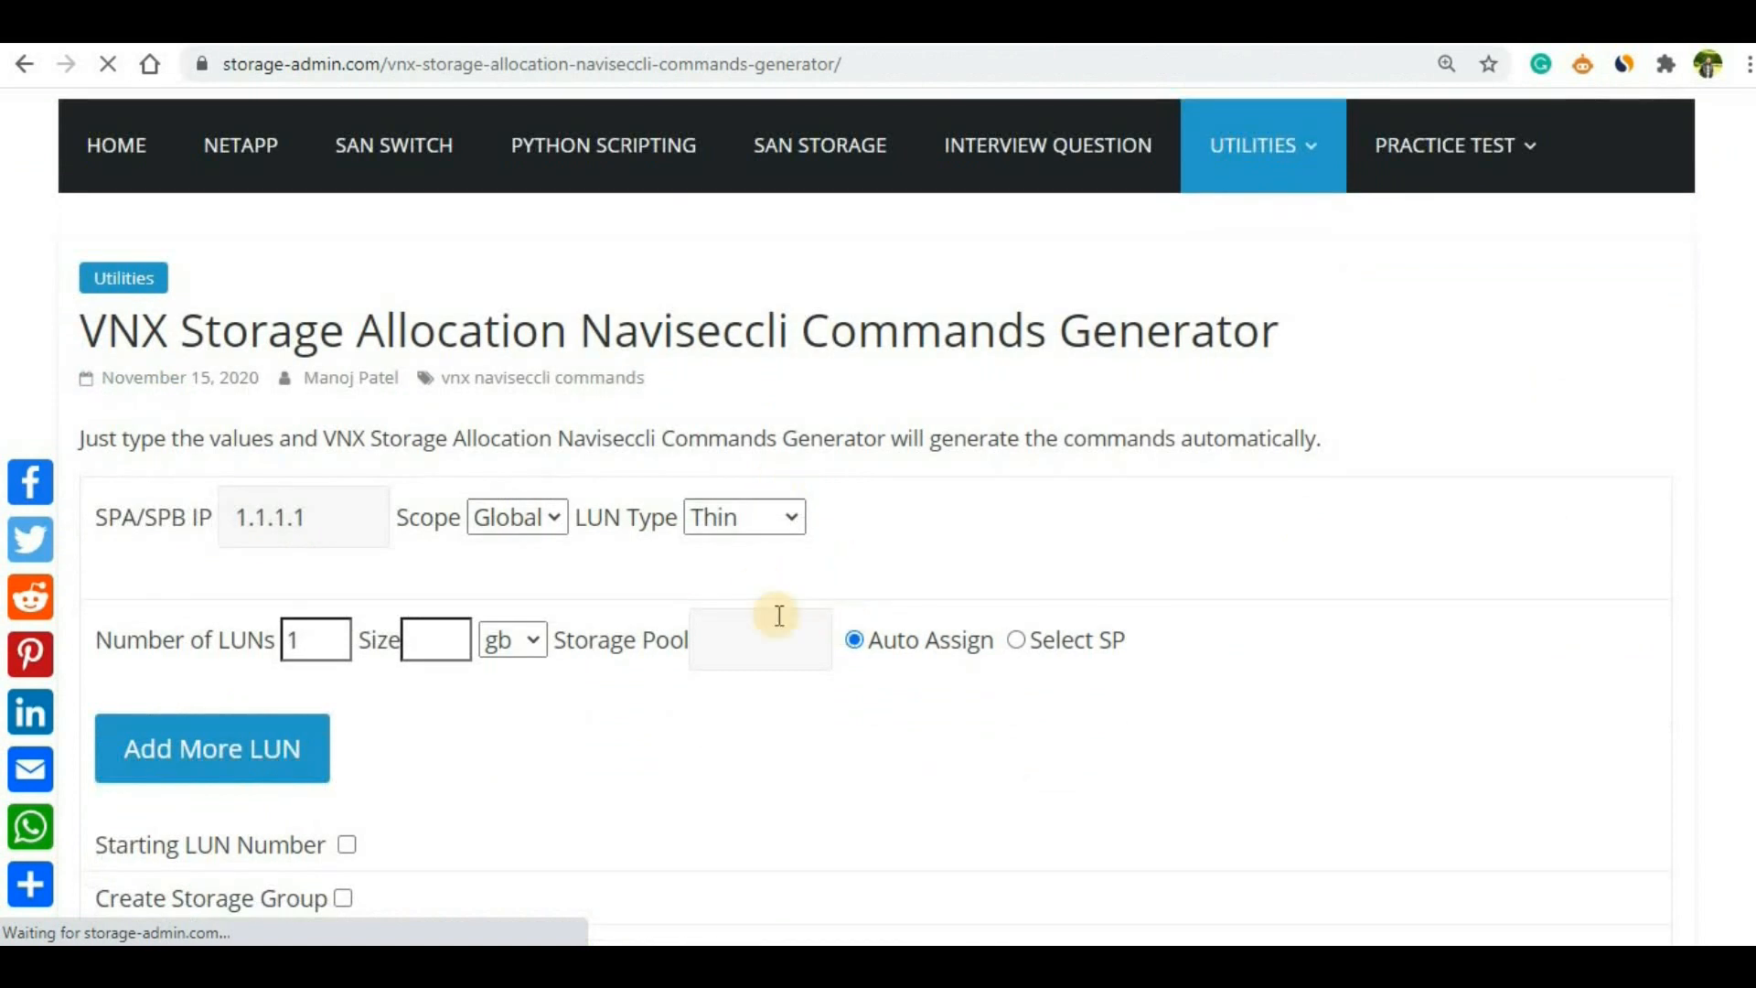
pyautogui.scroll(-1, 788, 619)
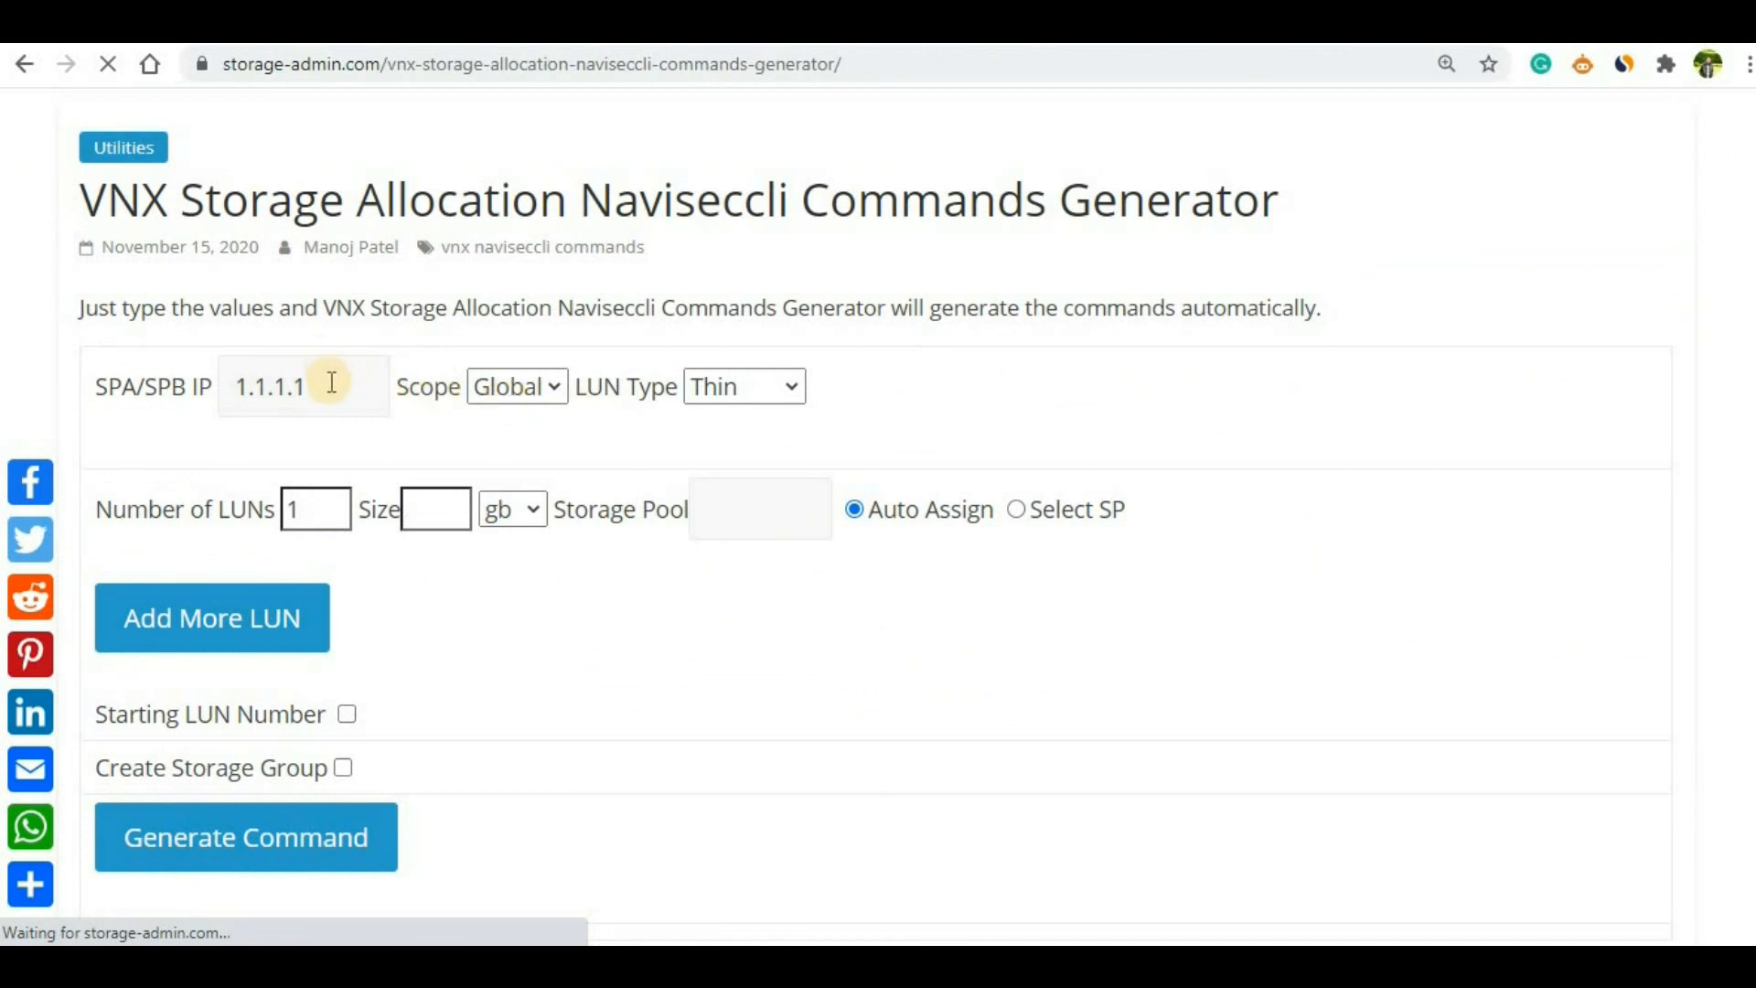
pyautogui.moveTo(309, 384); pyautogui.dragTo(220, 385)
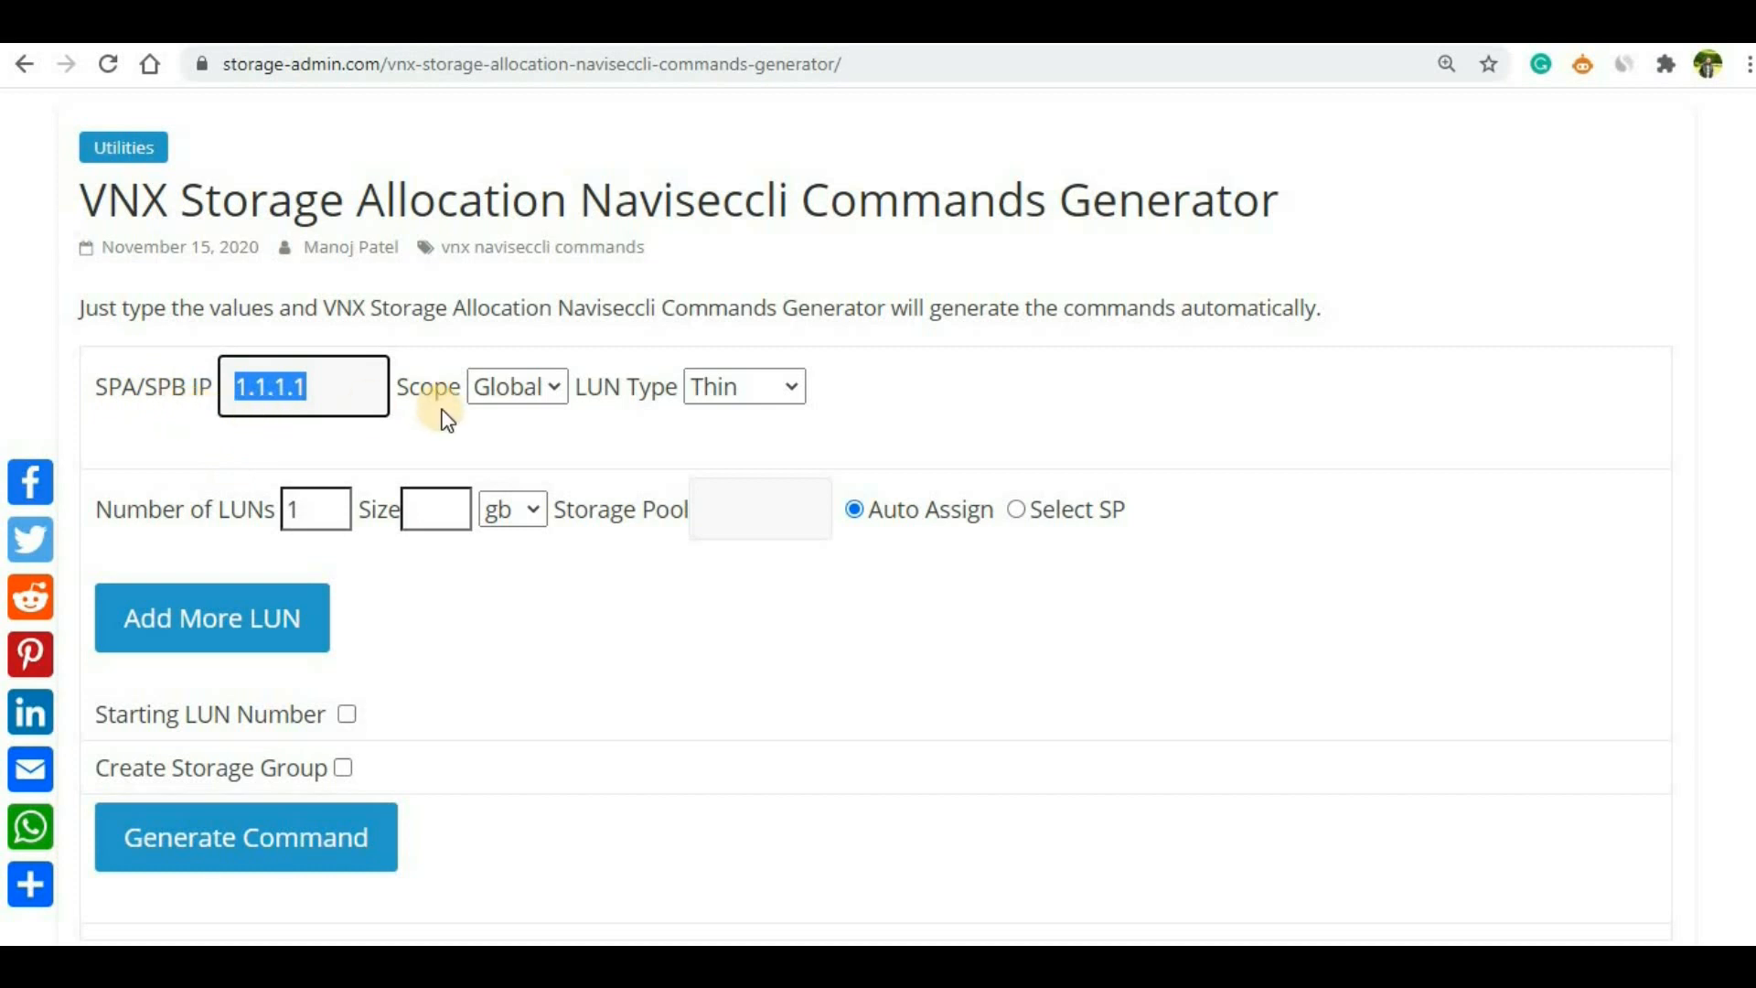
pyautogui.click(531, 400)
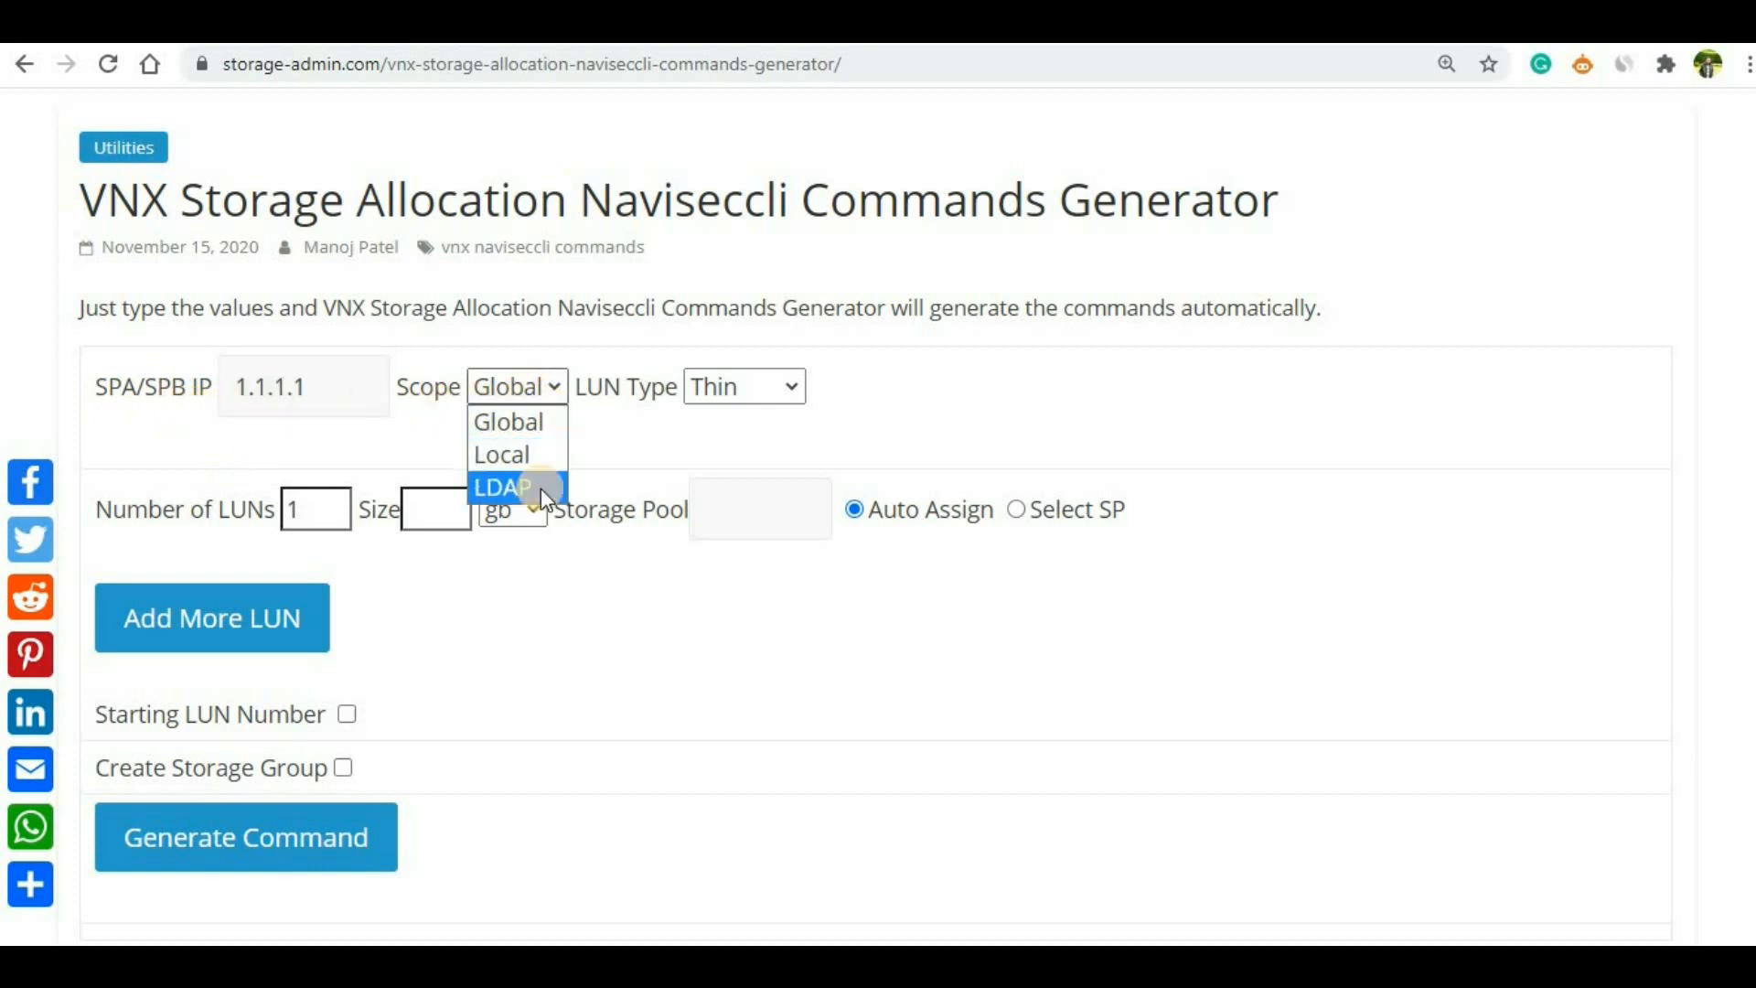
pyautogui.click(535, 422)
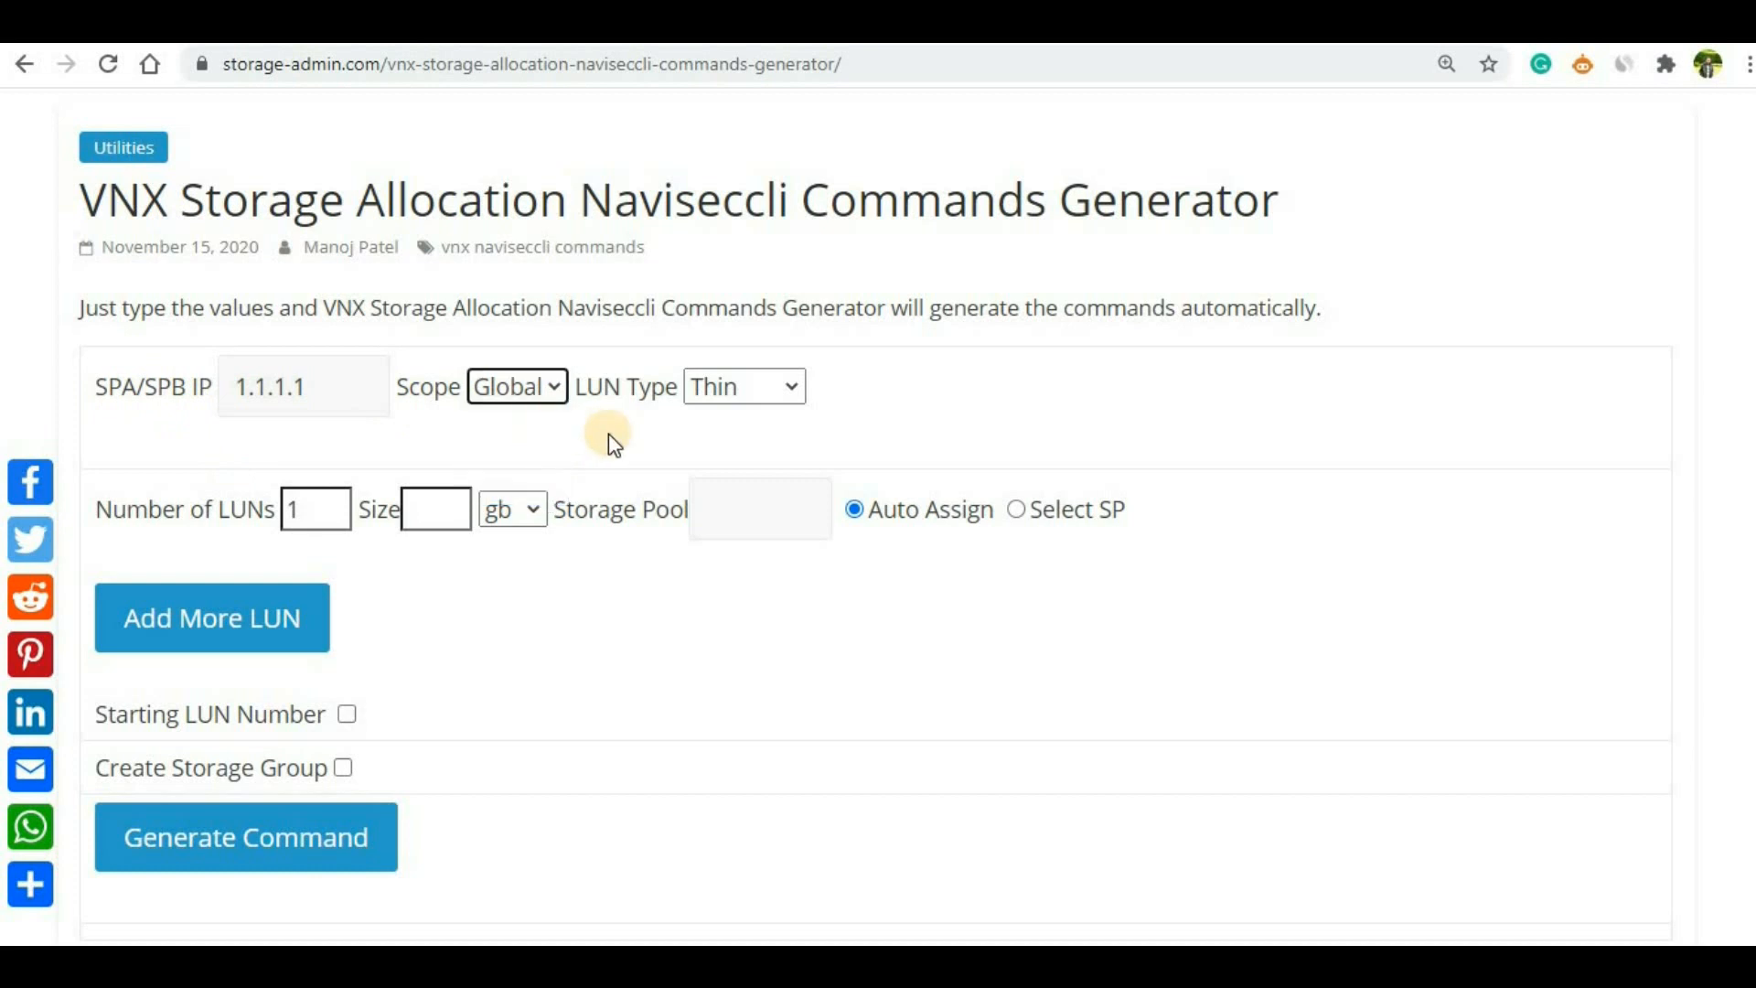
pyautogui.click(501, 387)
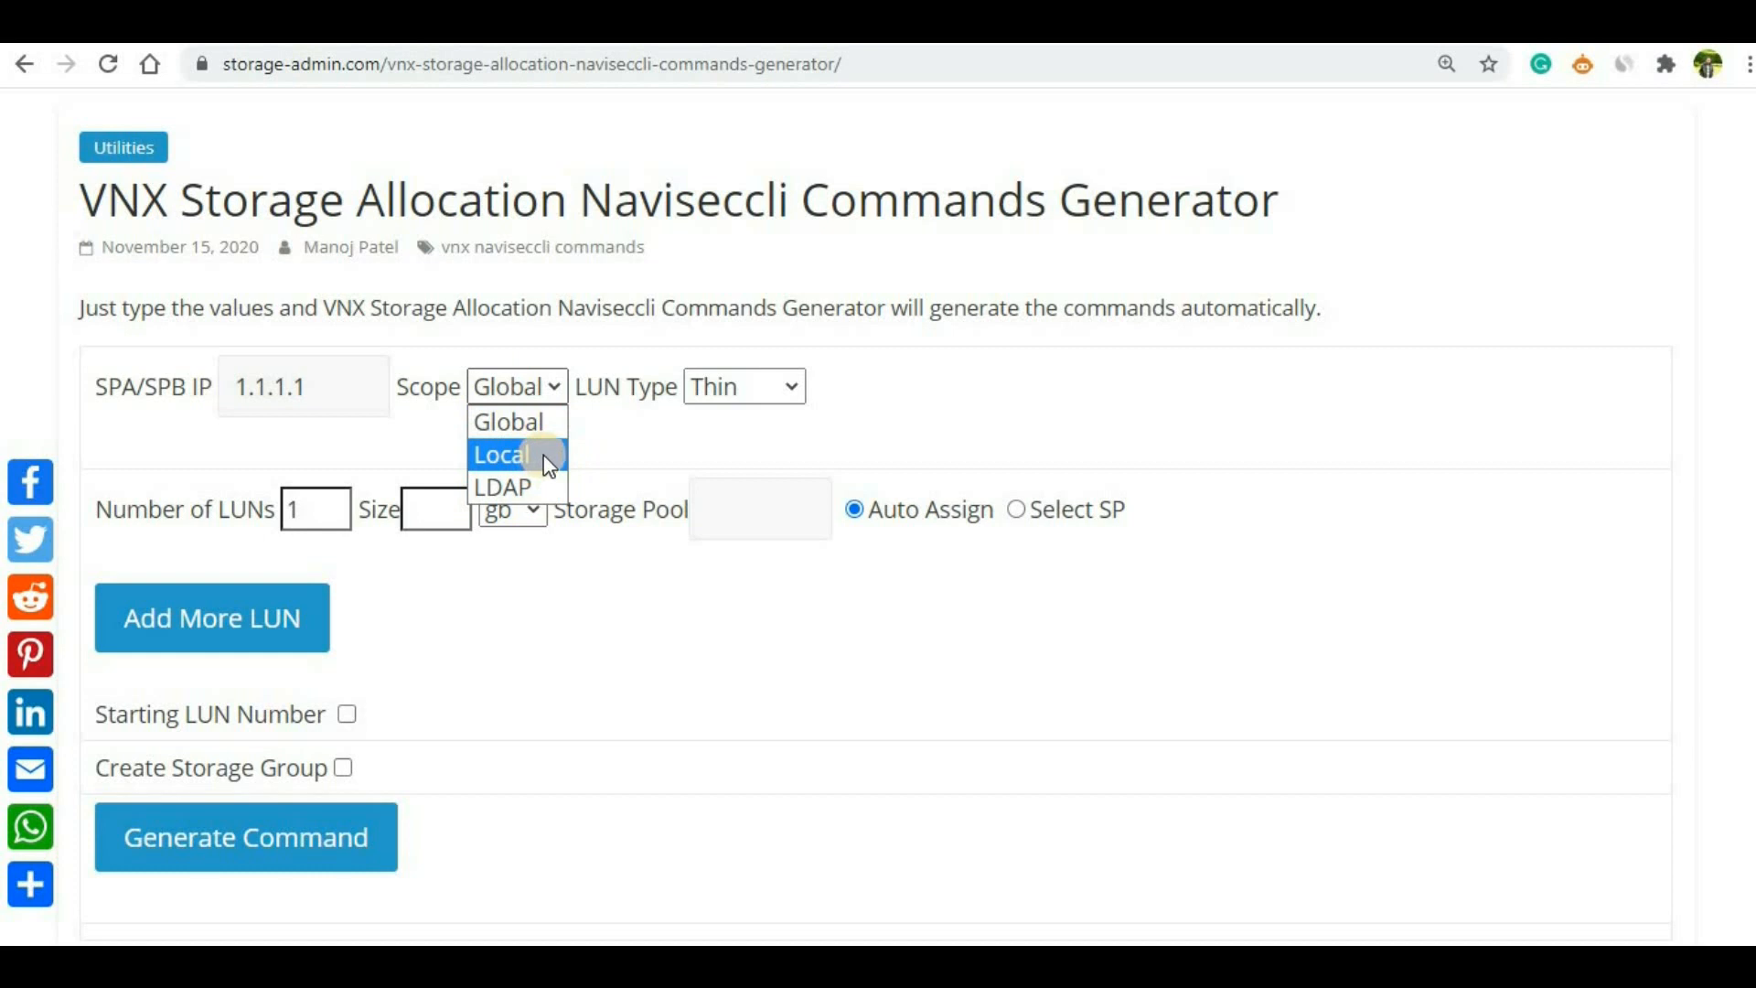
pyautogui.click(546, 457)
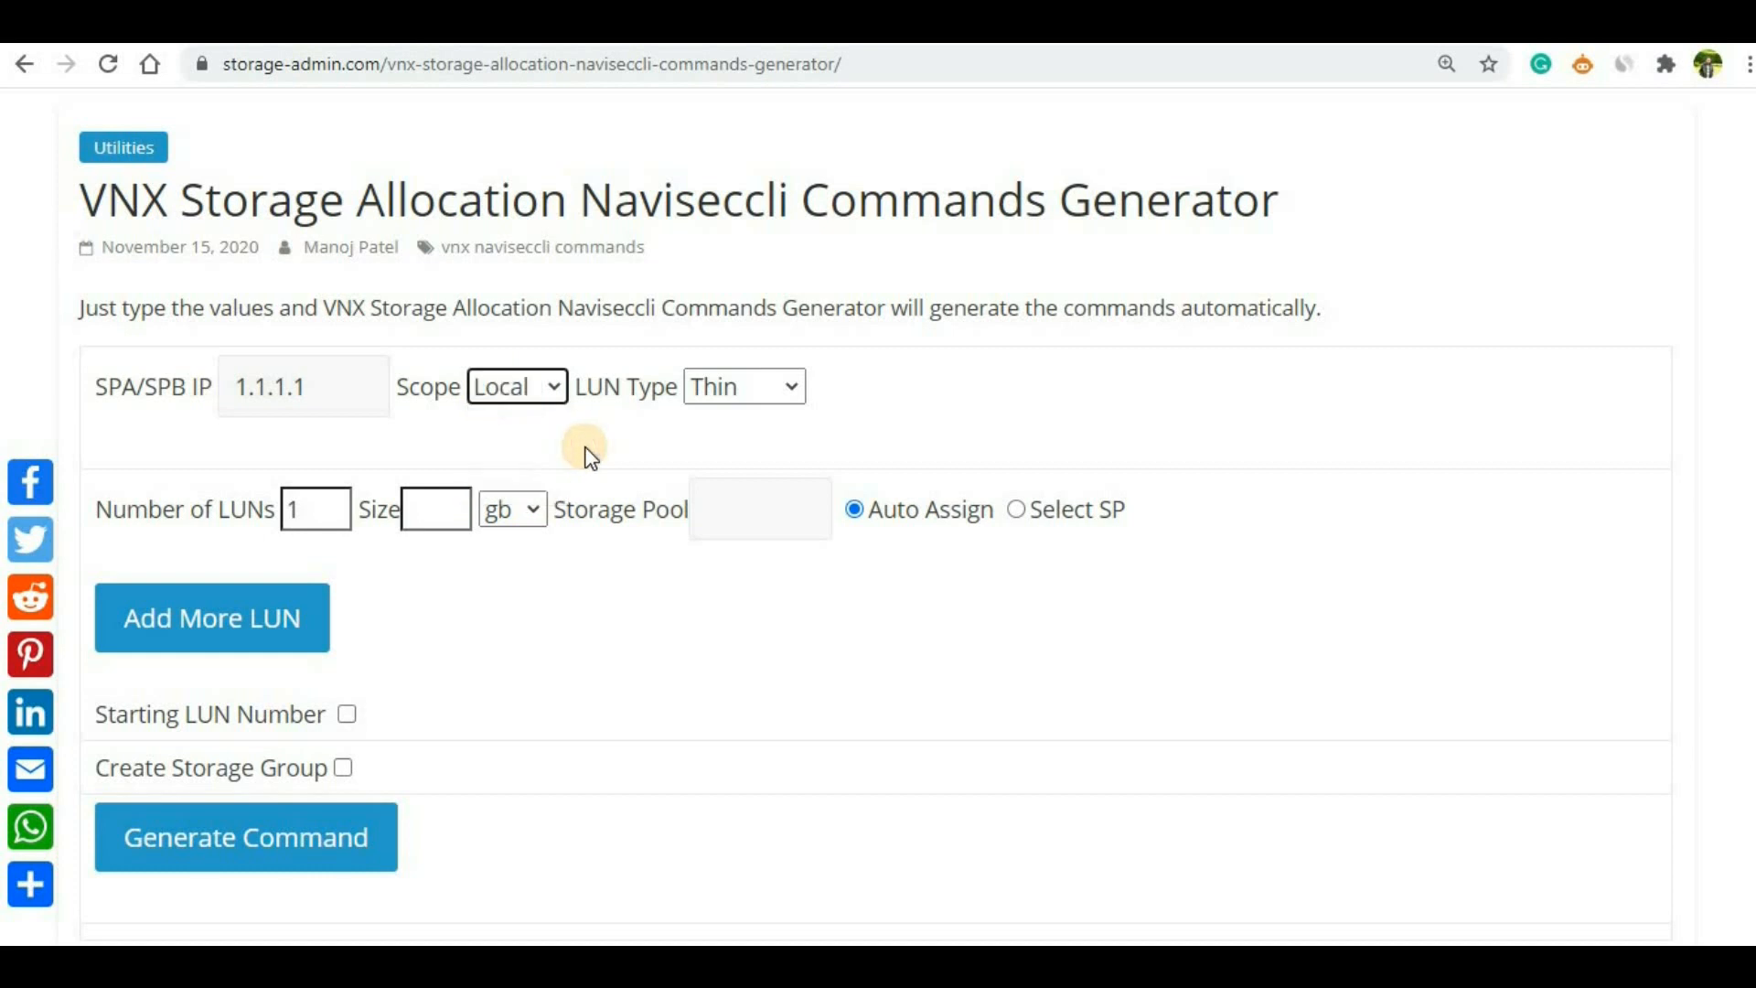
pyautogui.click(549, 388)
pyautogui.click(541, 420)
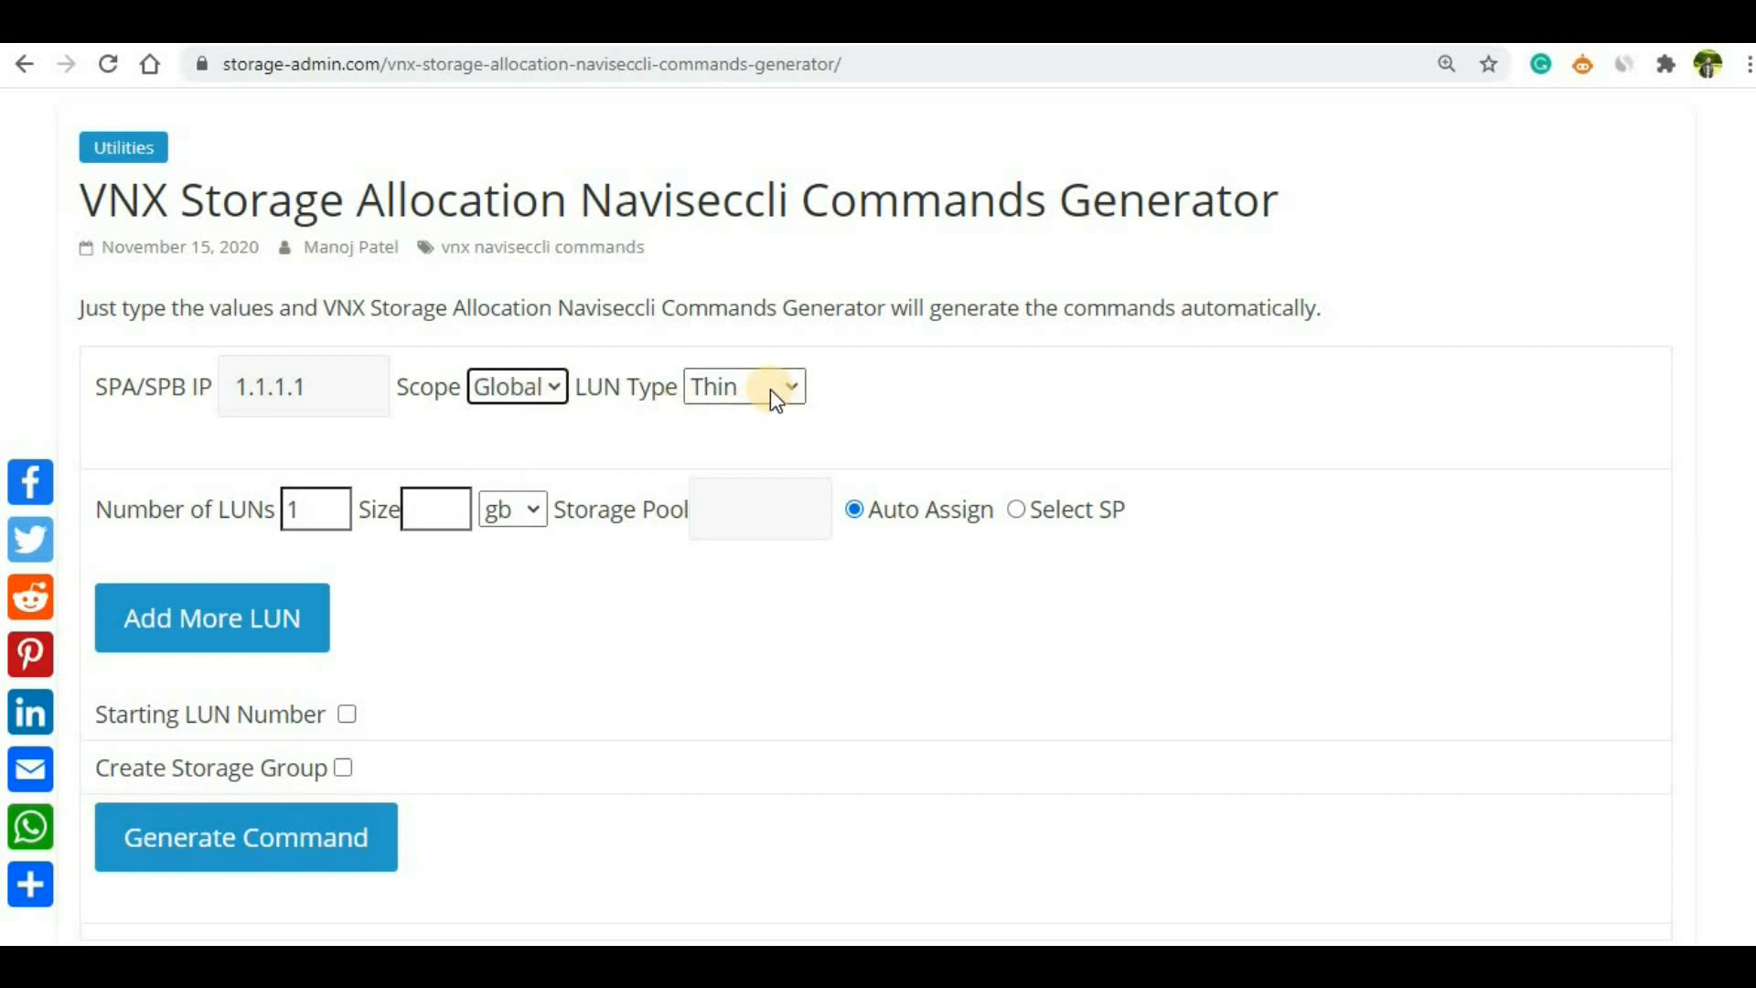
pyautogui.click(768, 389)
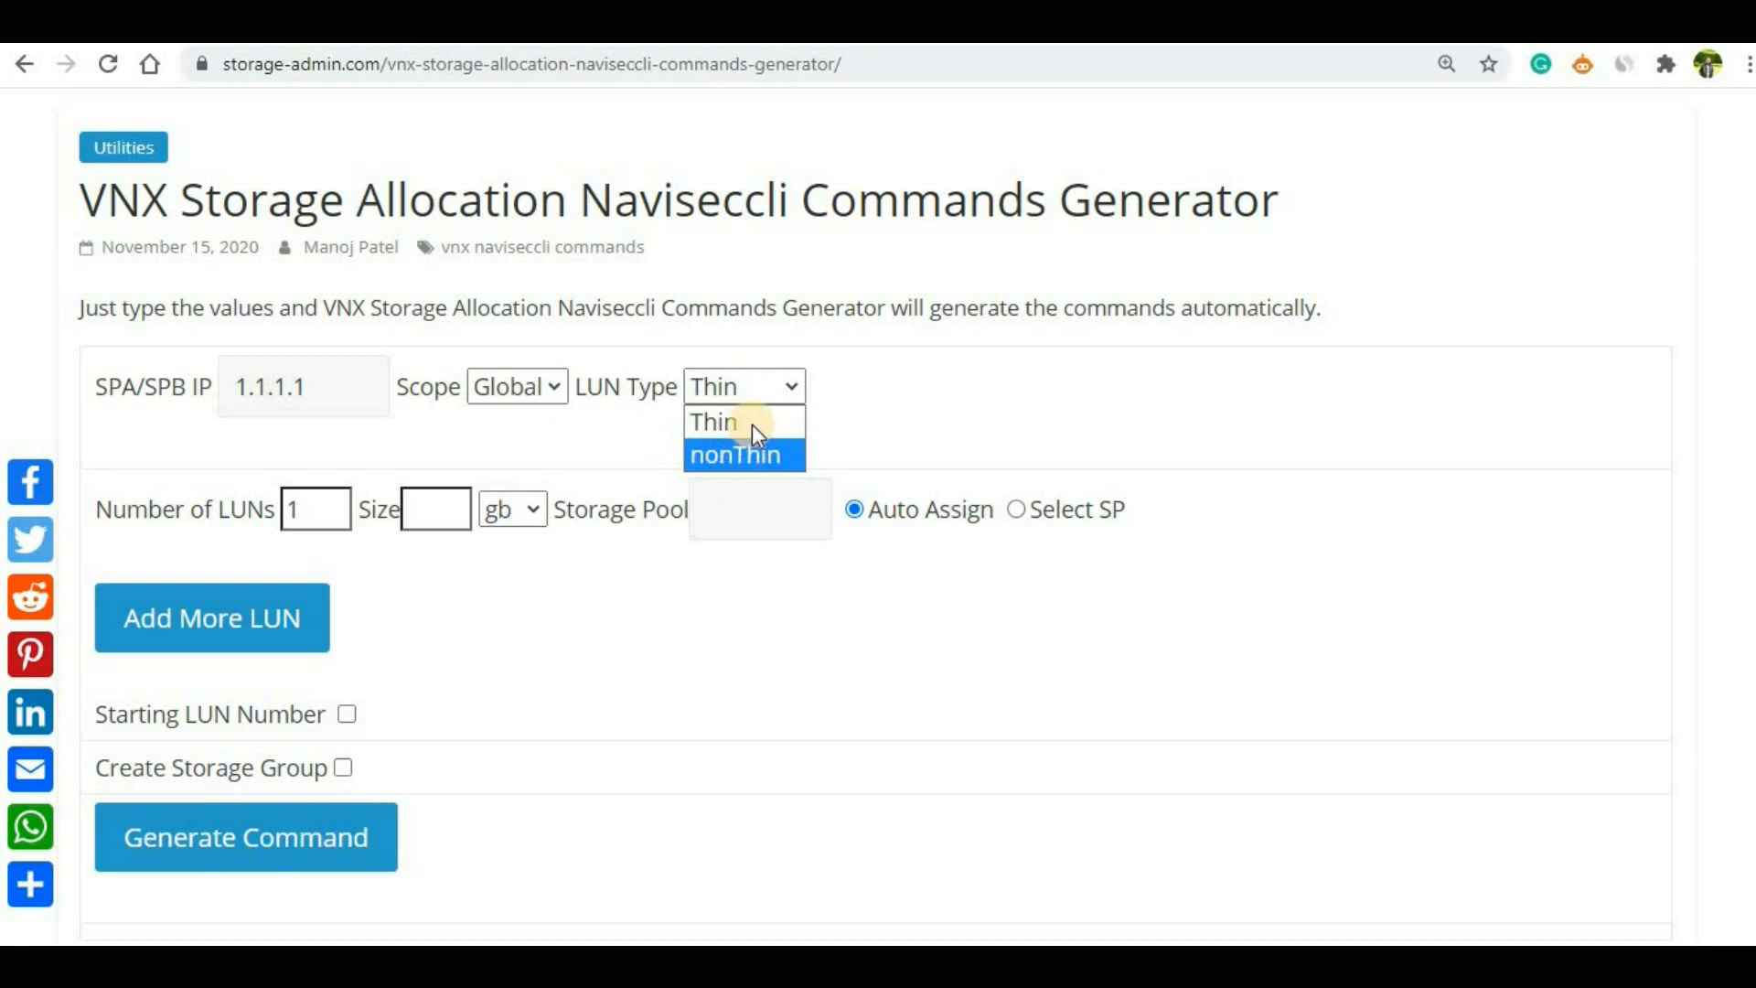
pyautogui.click(752, 423)
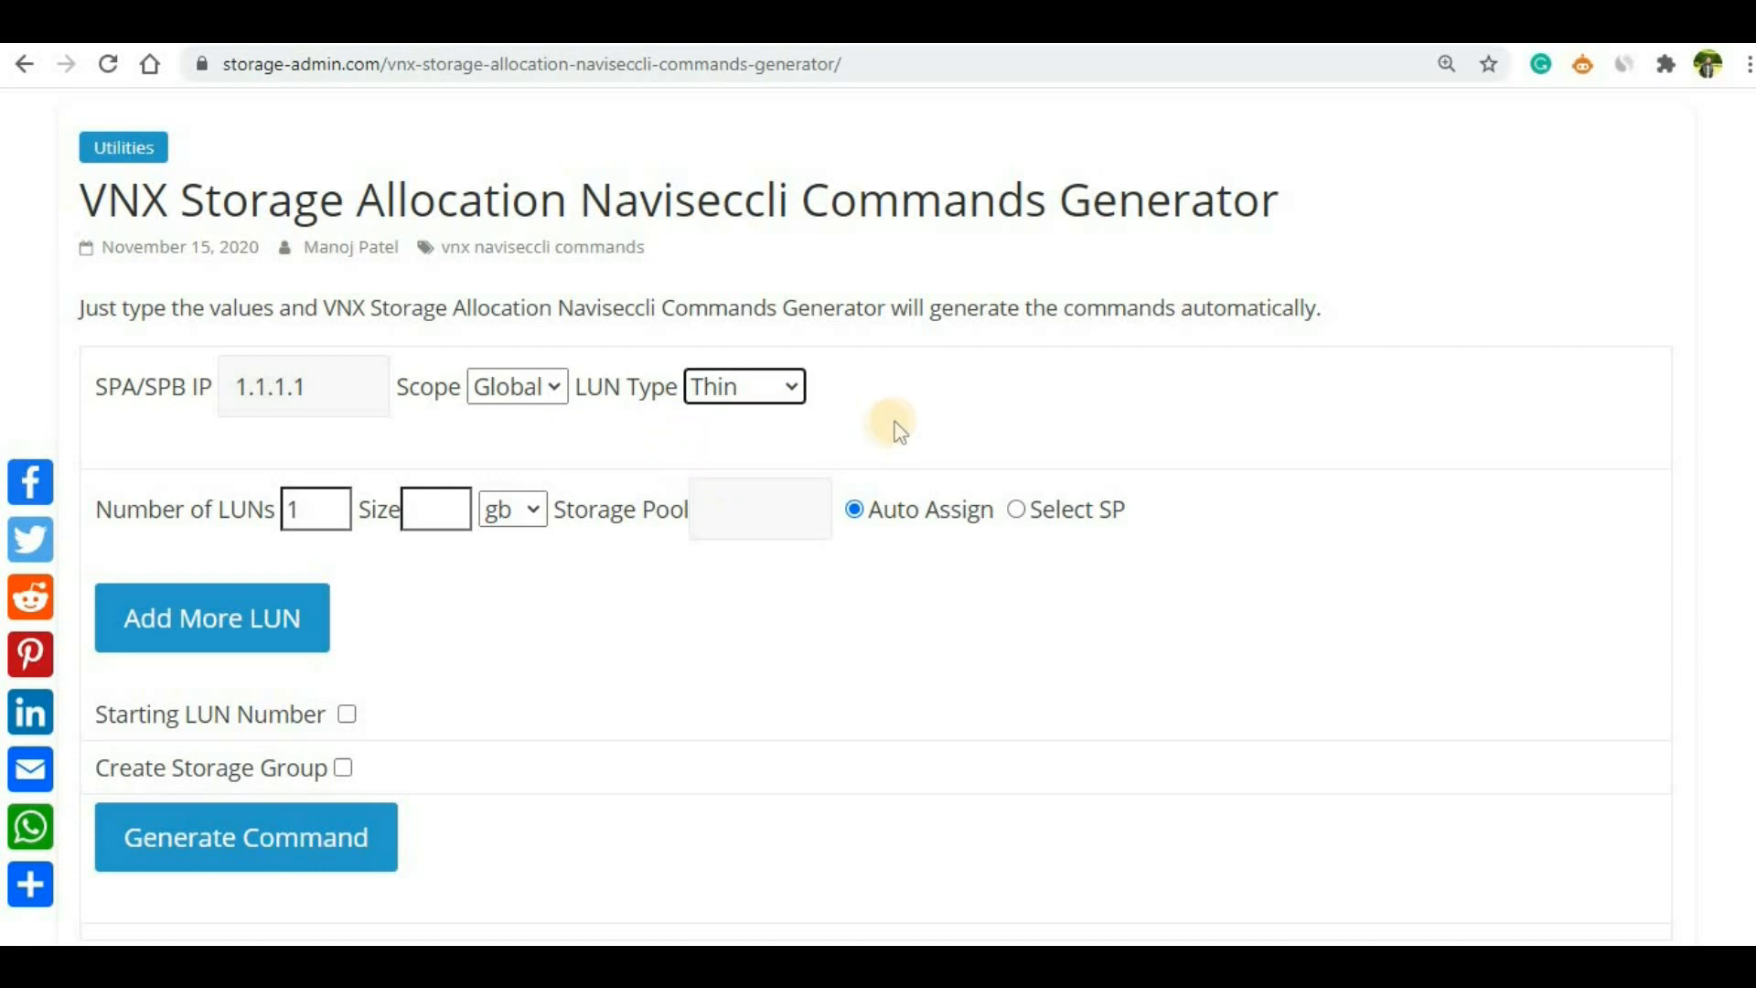
# Configure the first LUN row for 2 LUNs with a size of 1 tb.
pyautogui.scroll(-2, 667, 522)
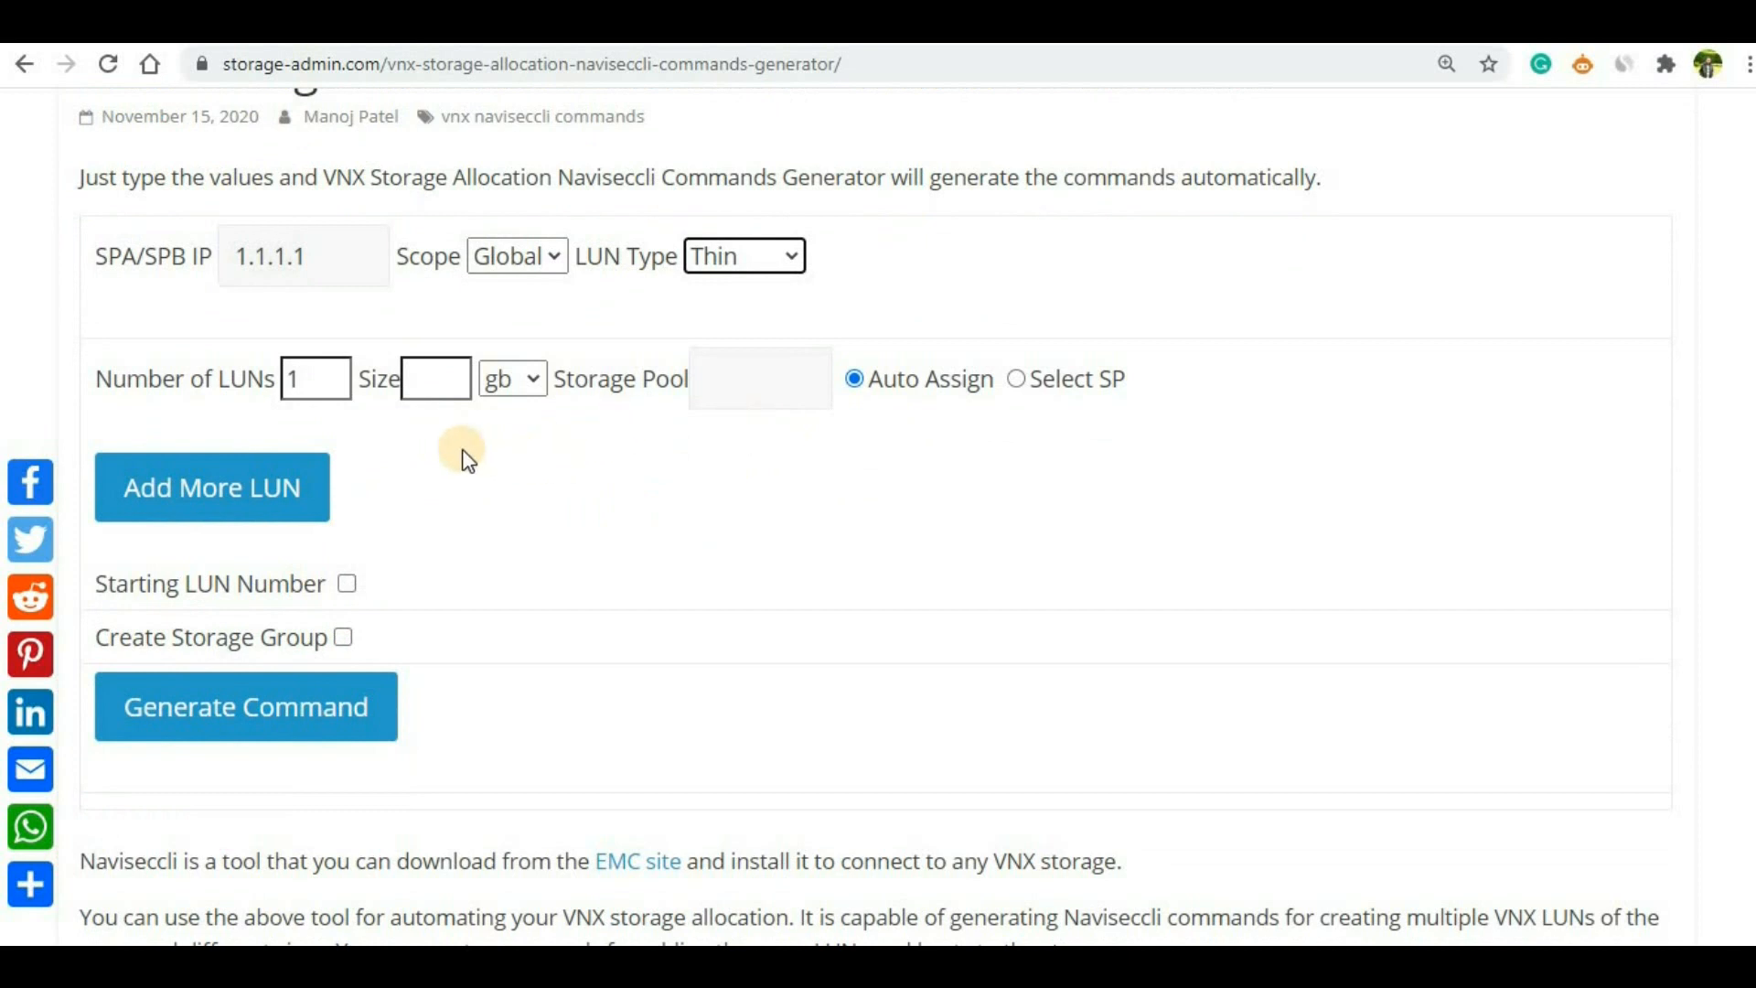
pyautogui.click(456, 373)
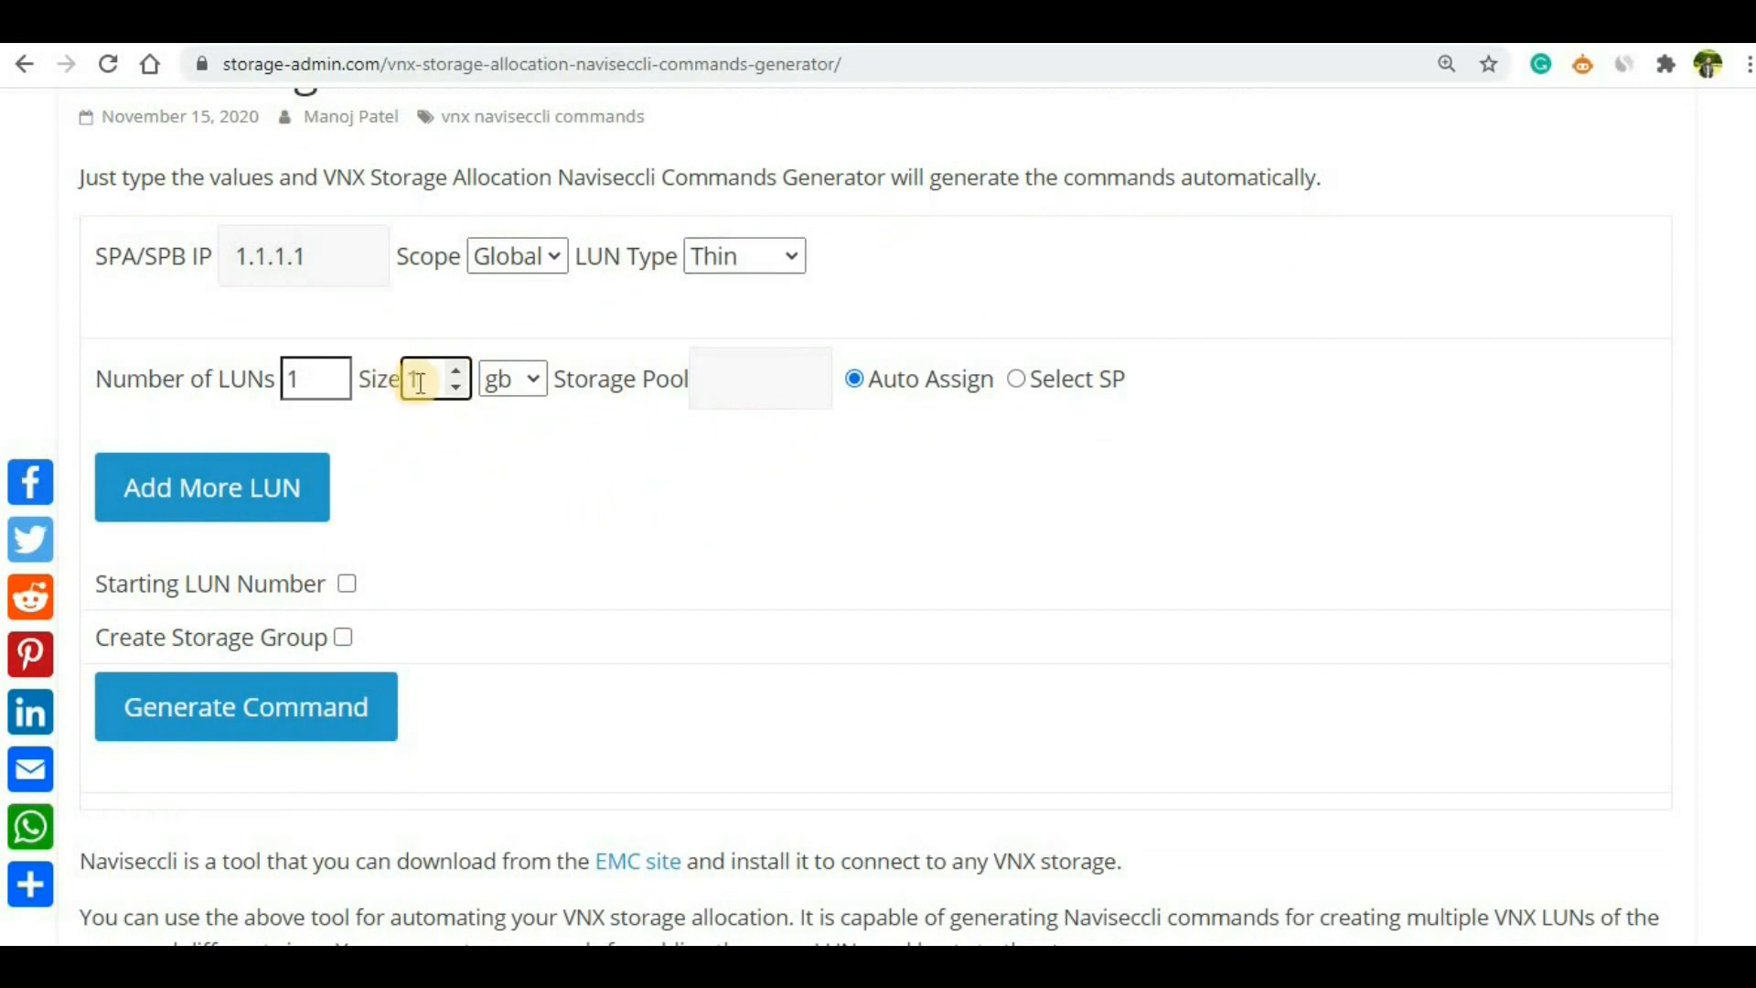
pyautogui.click(535, 382)
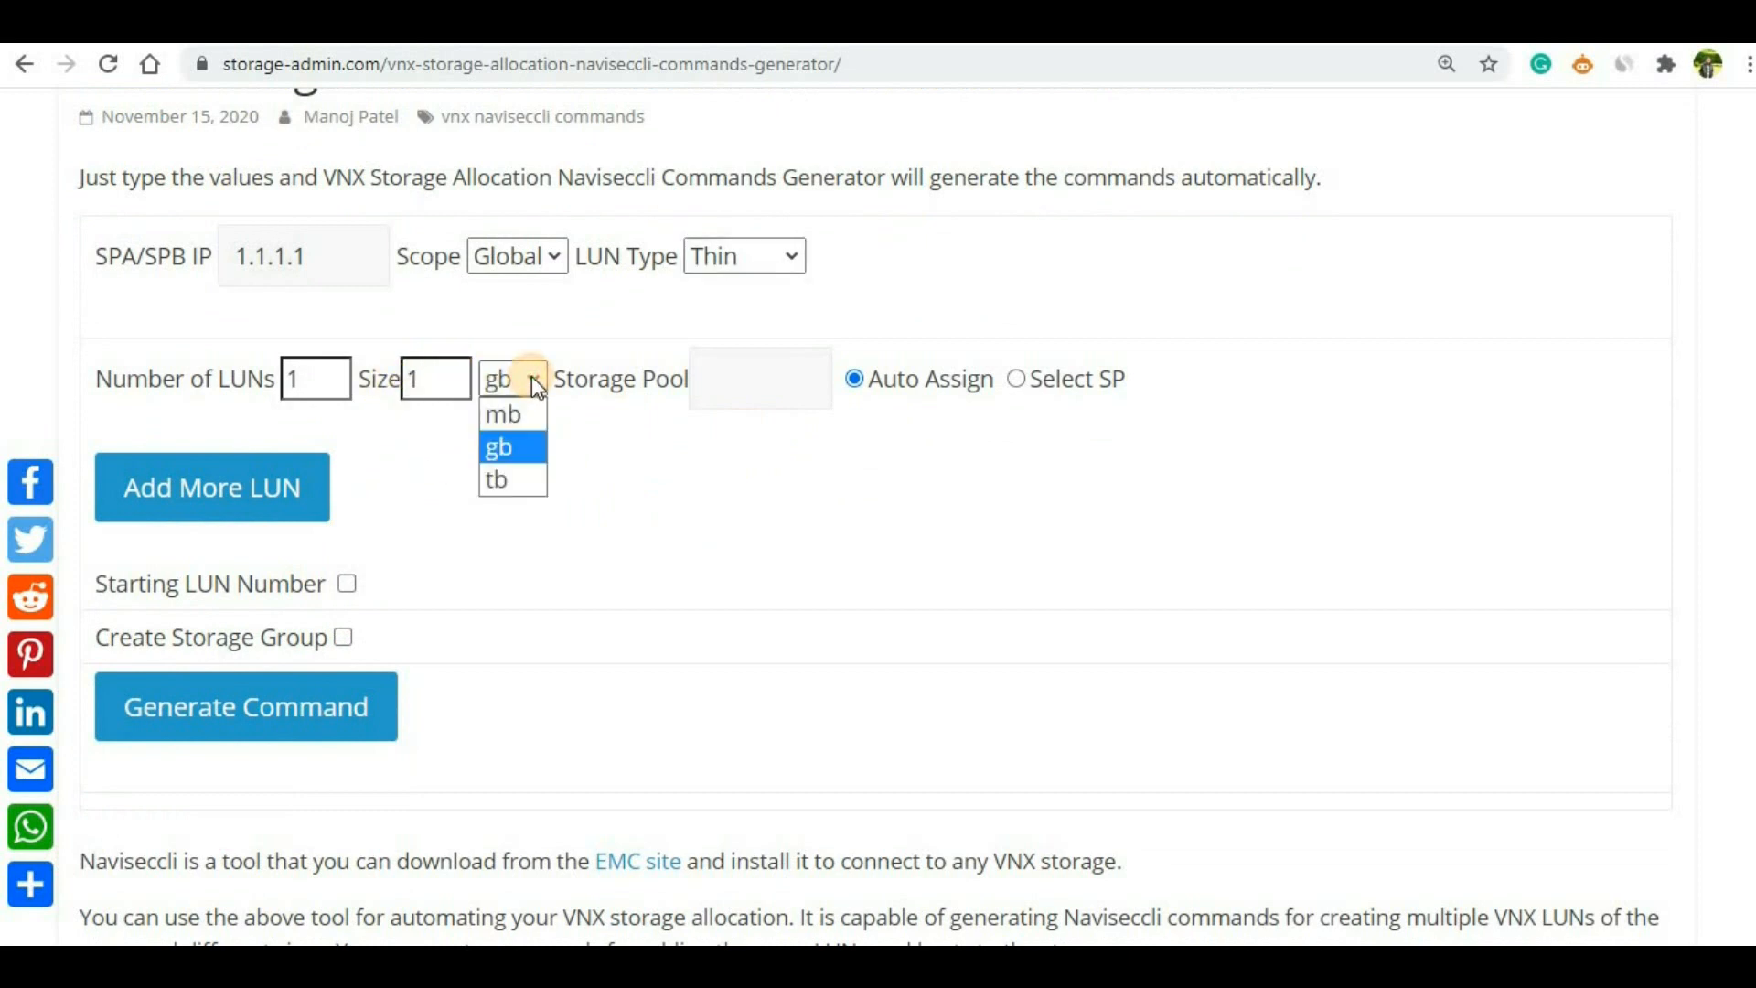
pyautogui.click(513, 479)
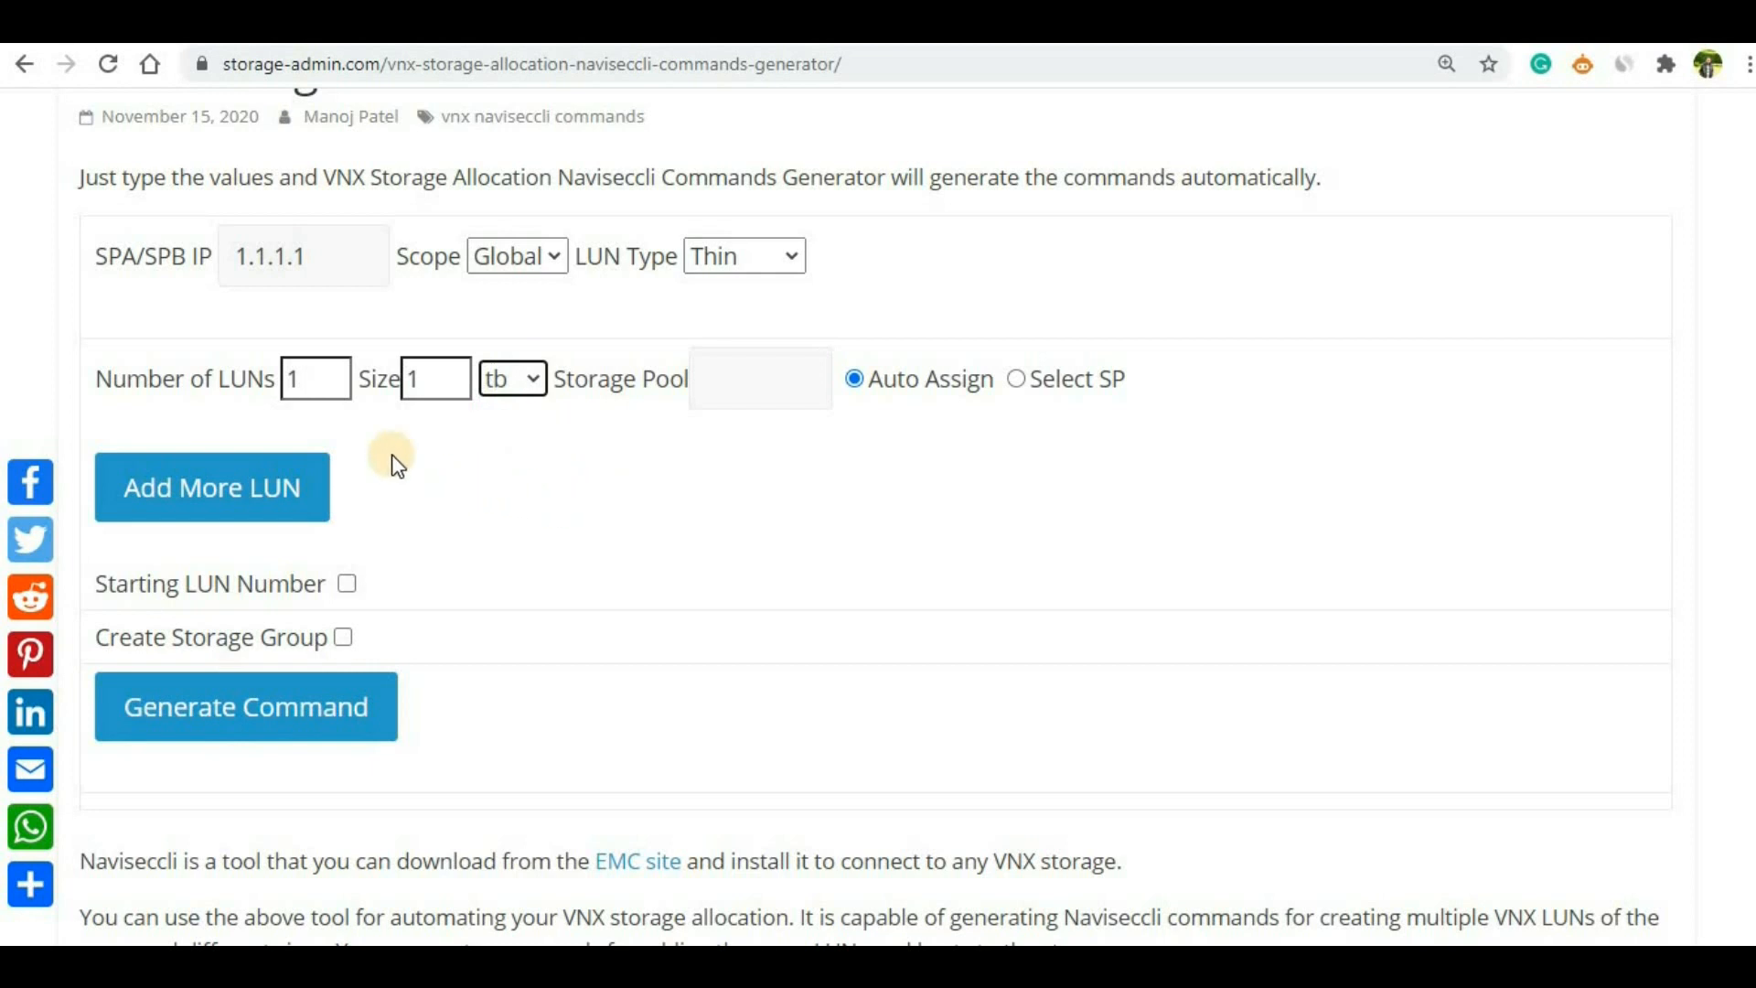
pyautogui.click(337, 367)
pyautogui.click(337, 367)
pyautogui.click(337, 367)
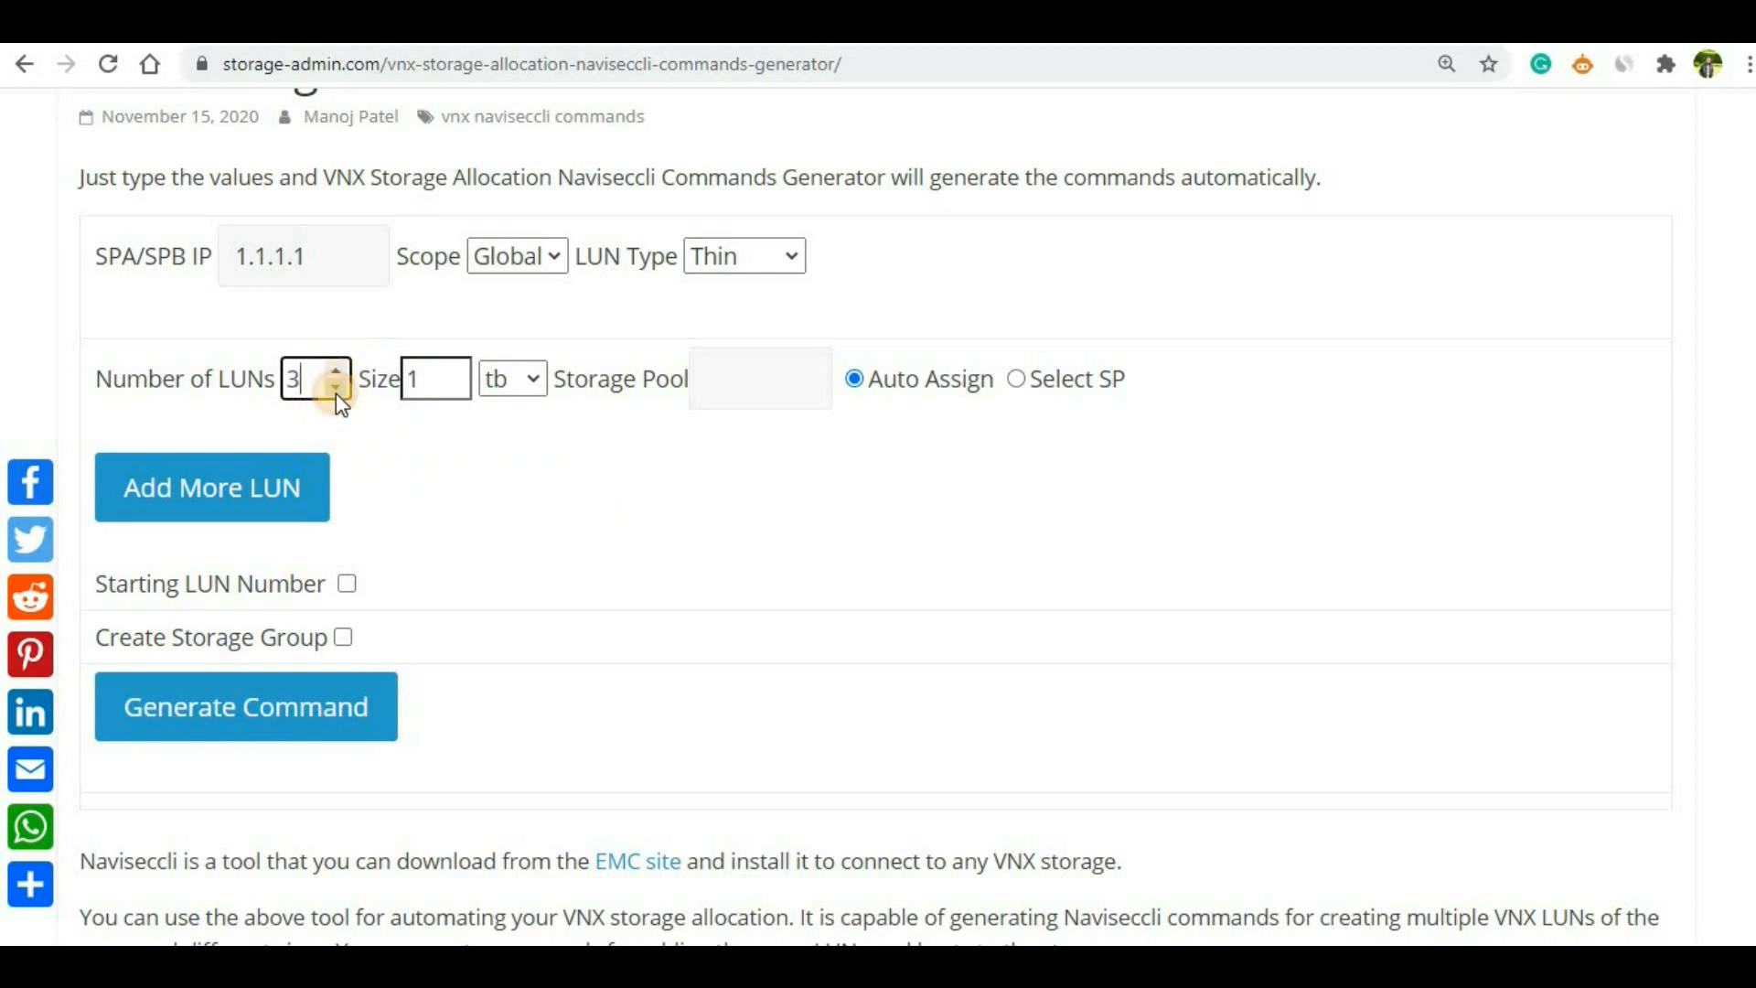
pyautogui.click(337, 393)
# Enter poolname as the first row's storage pool and choose Select SP with SPA instead of automatic assignment.
pyautogui.click(755, 384)
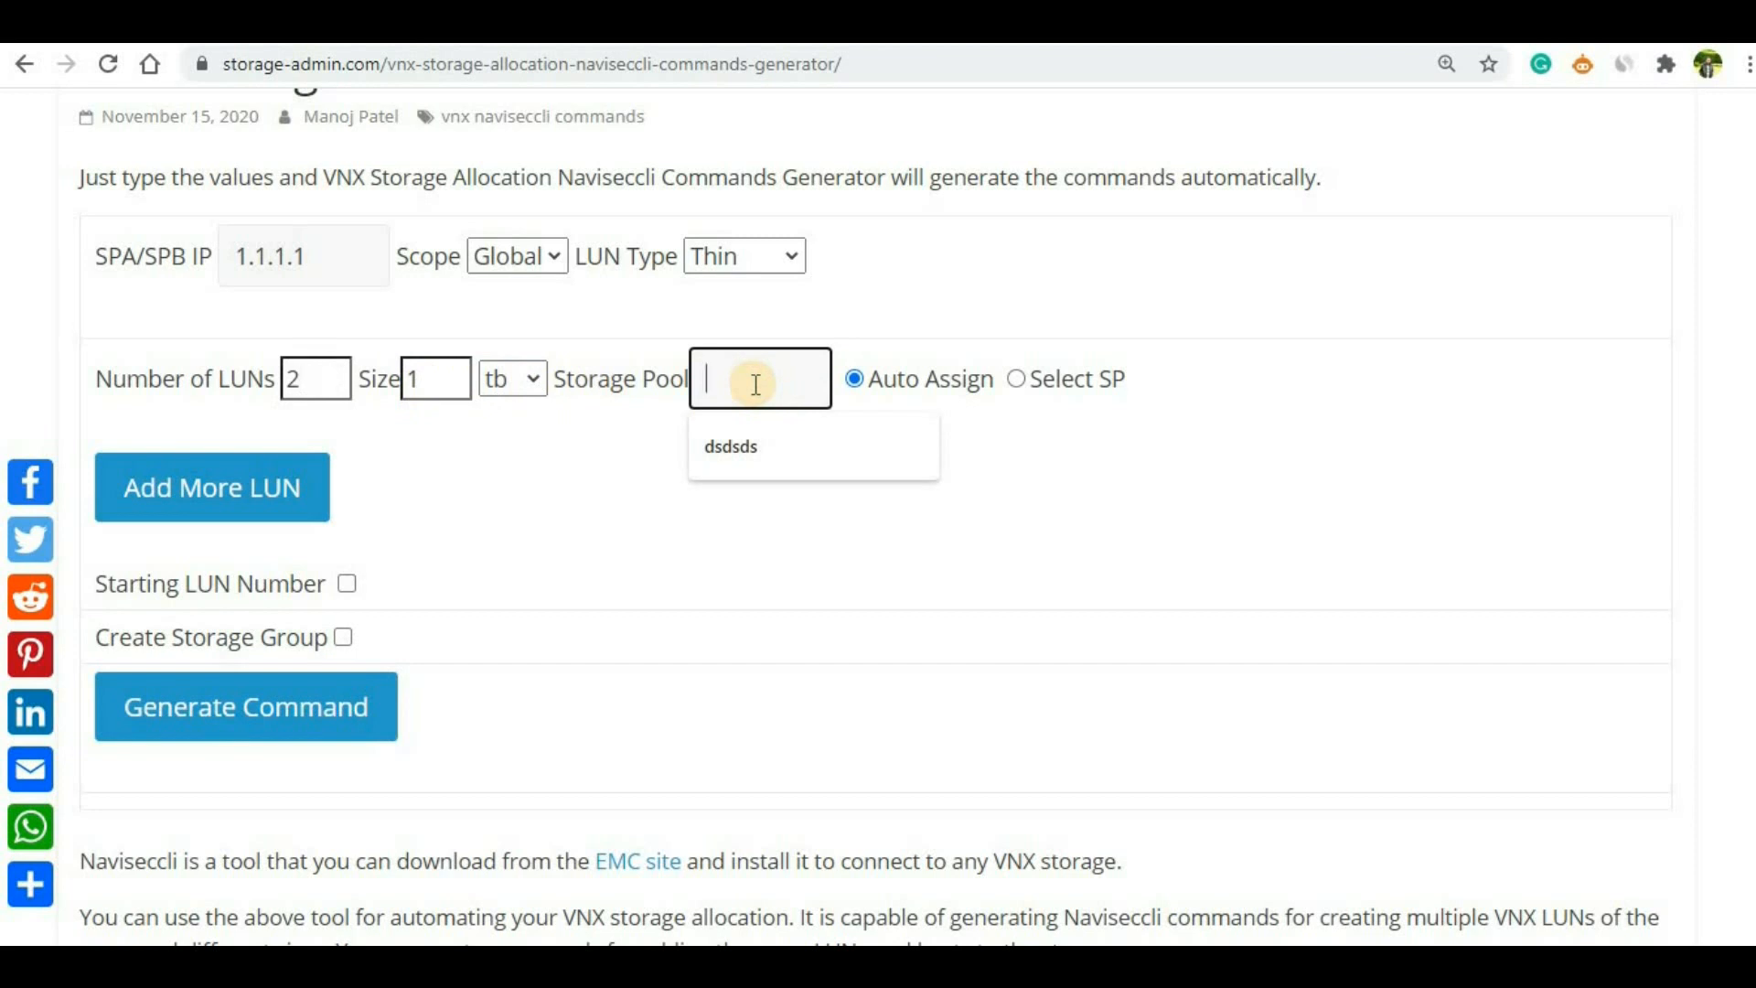
pyautogui.write('pool')
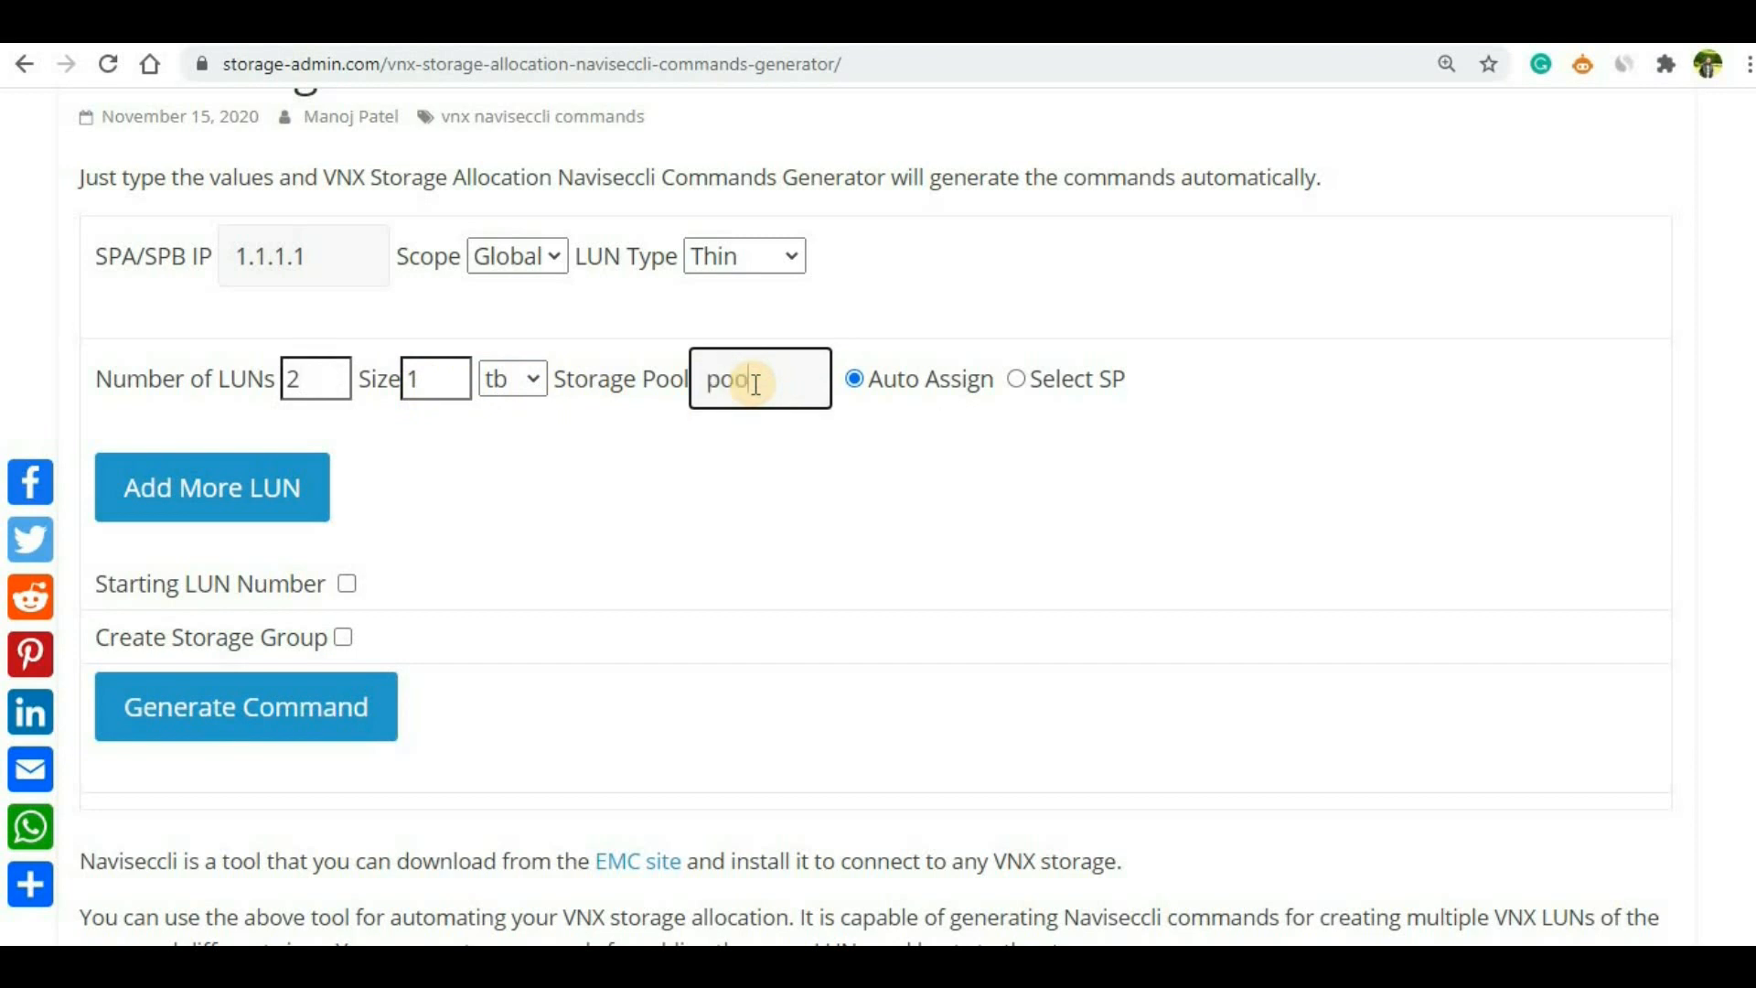
pyautogui.write('name')
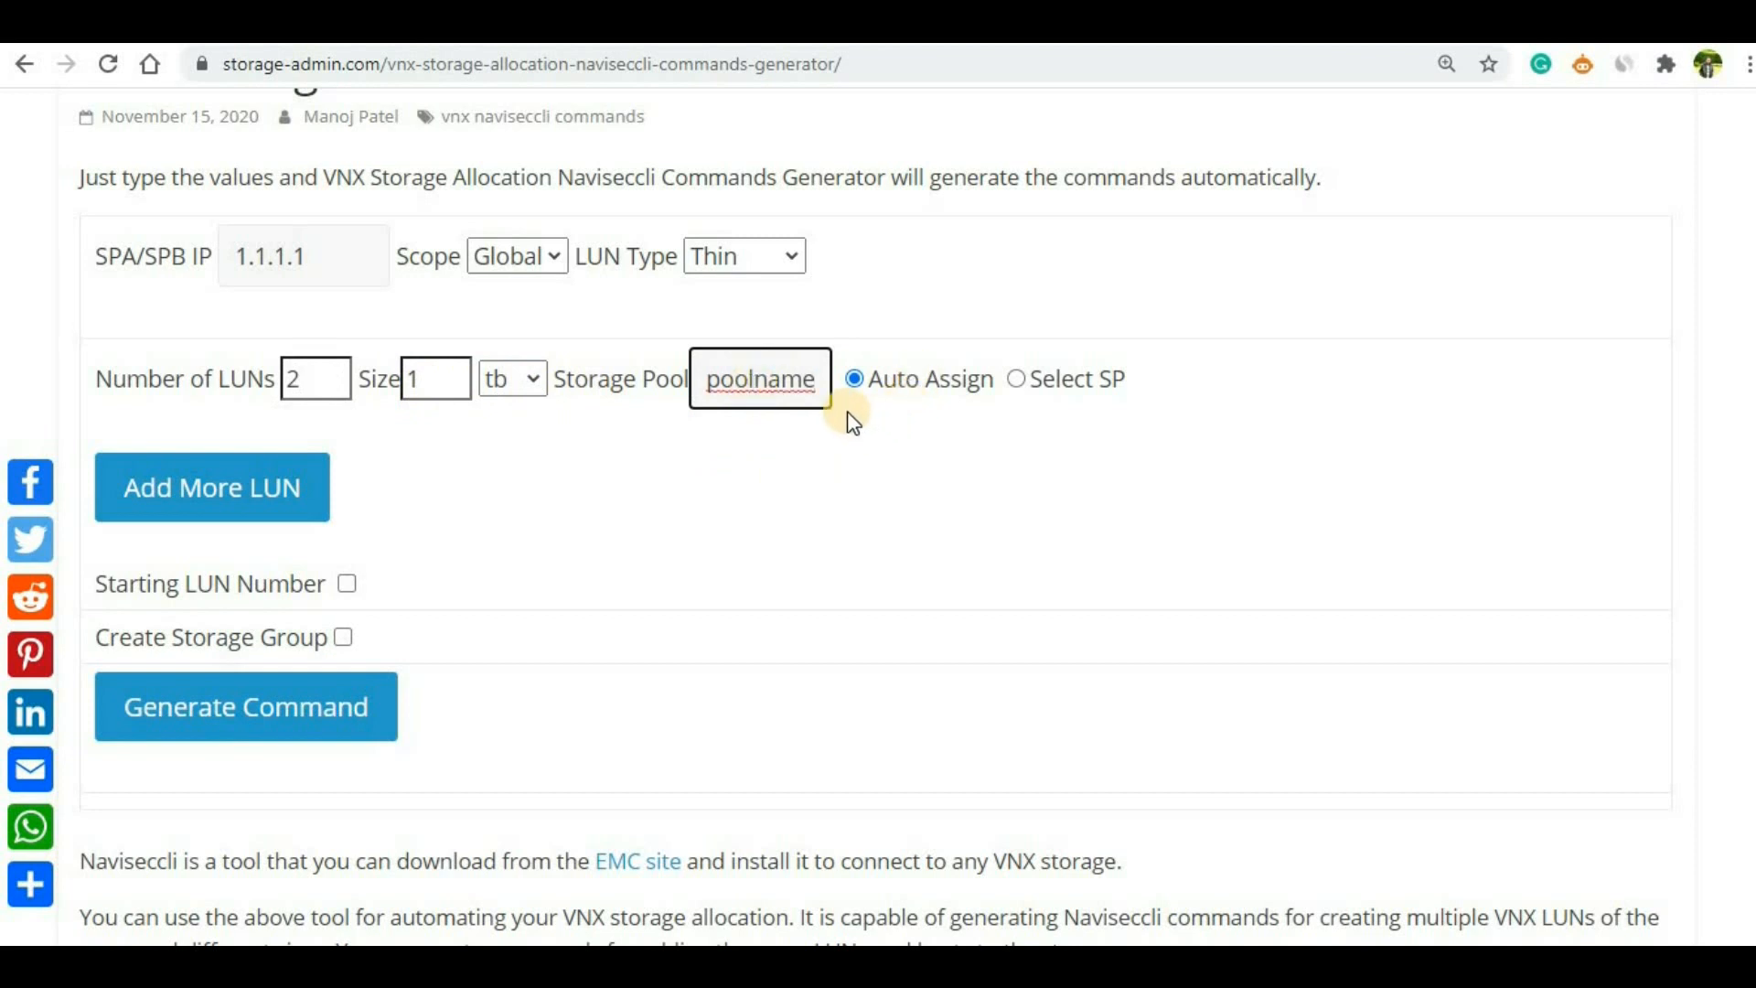
pyautogui.click(1018, 380)
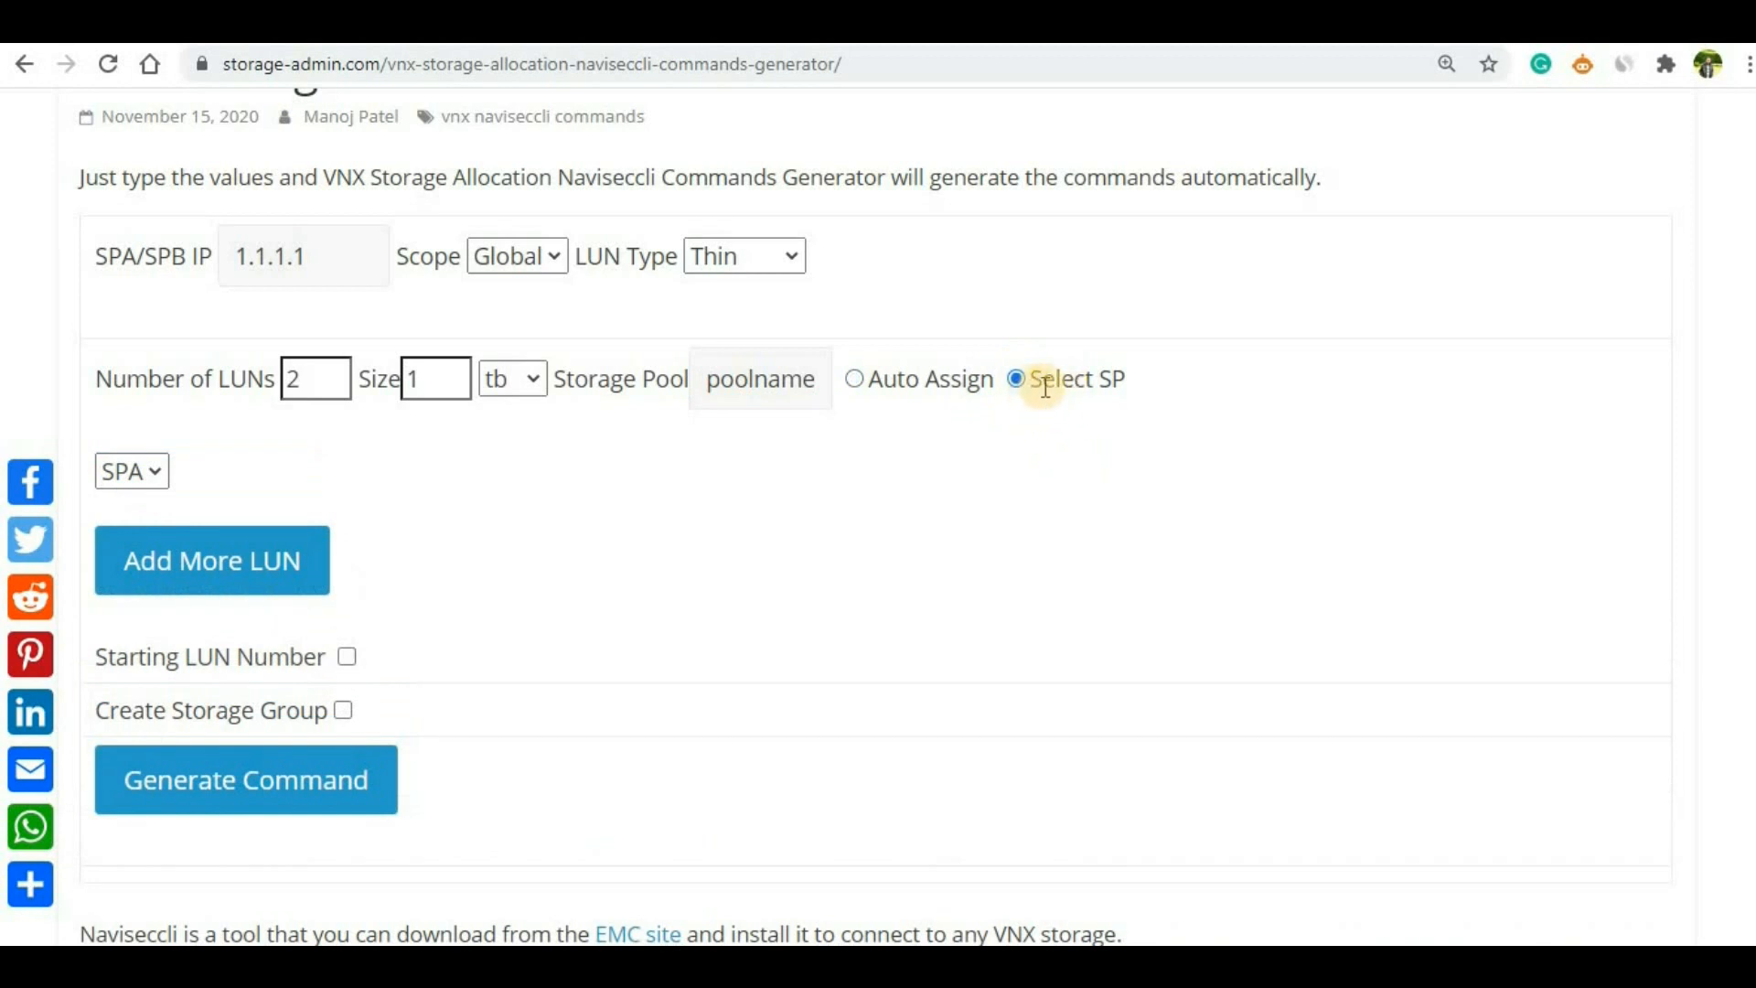
pyautogui.click(121, 473)
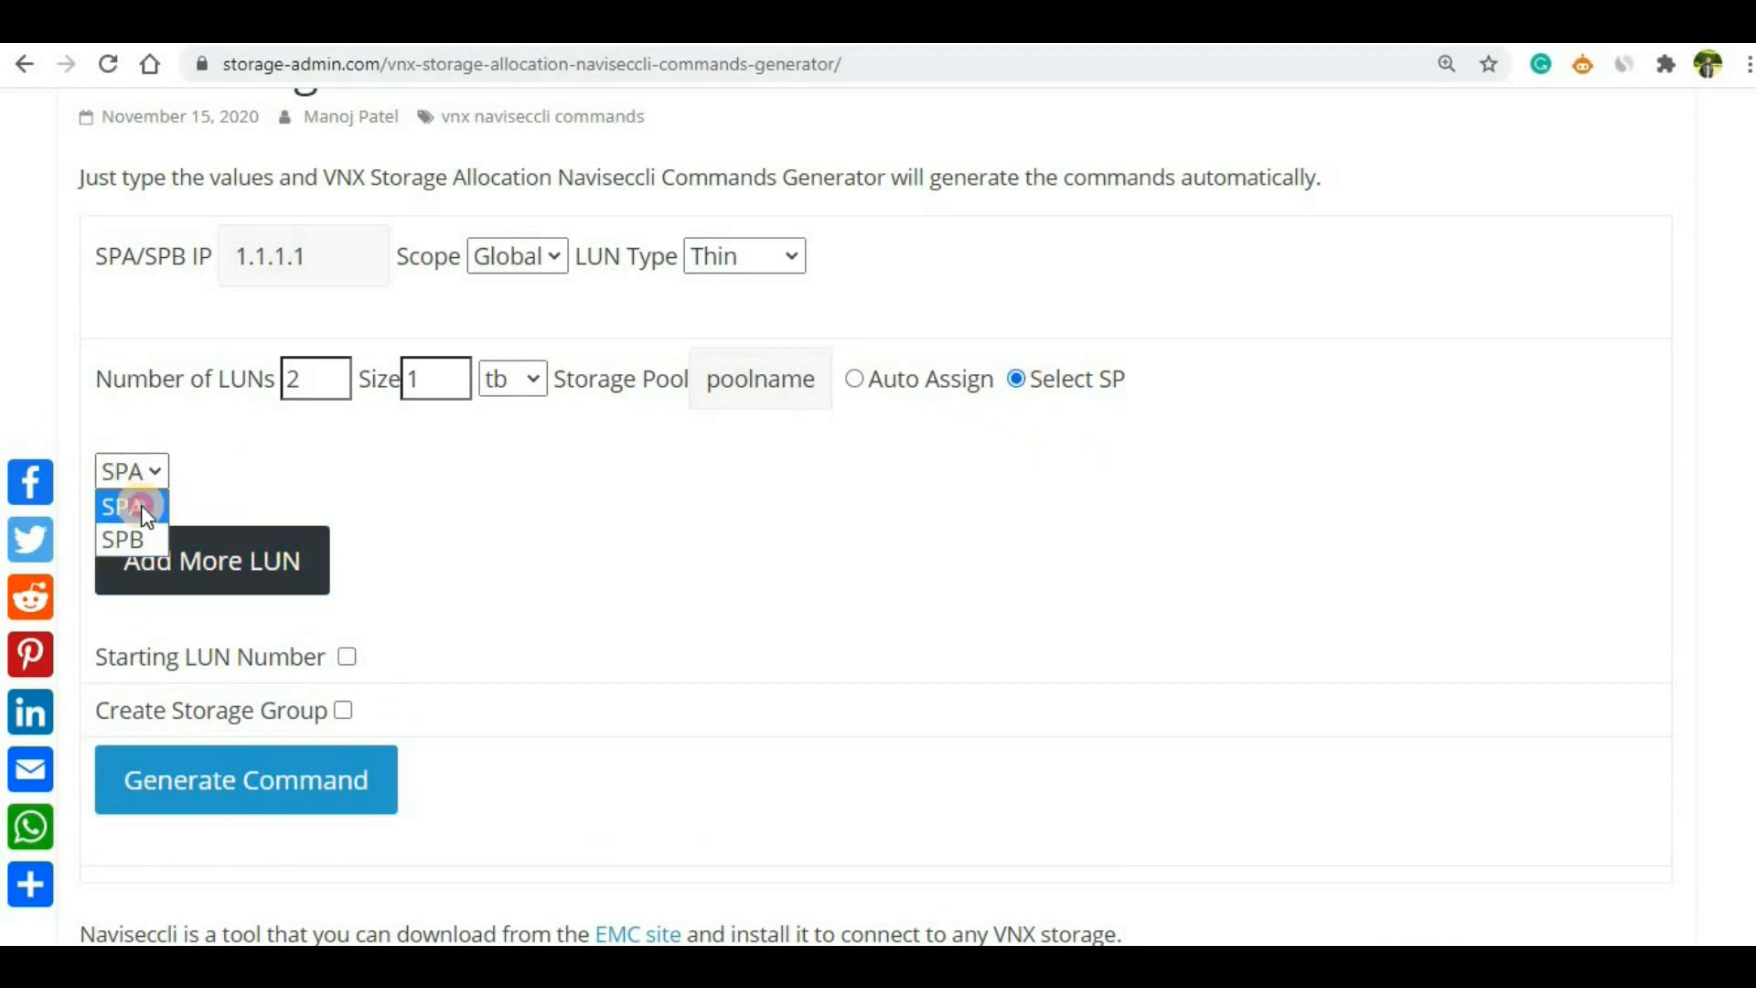
pyautogui.click(503, 508)
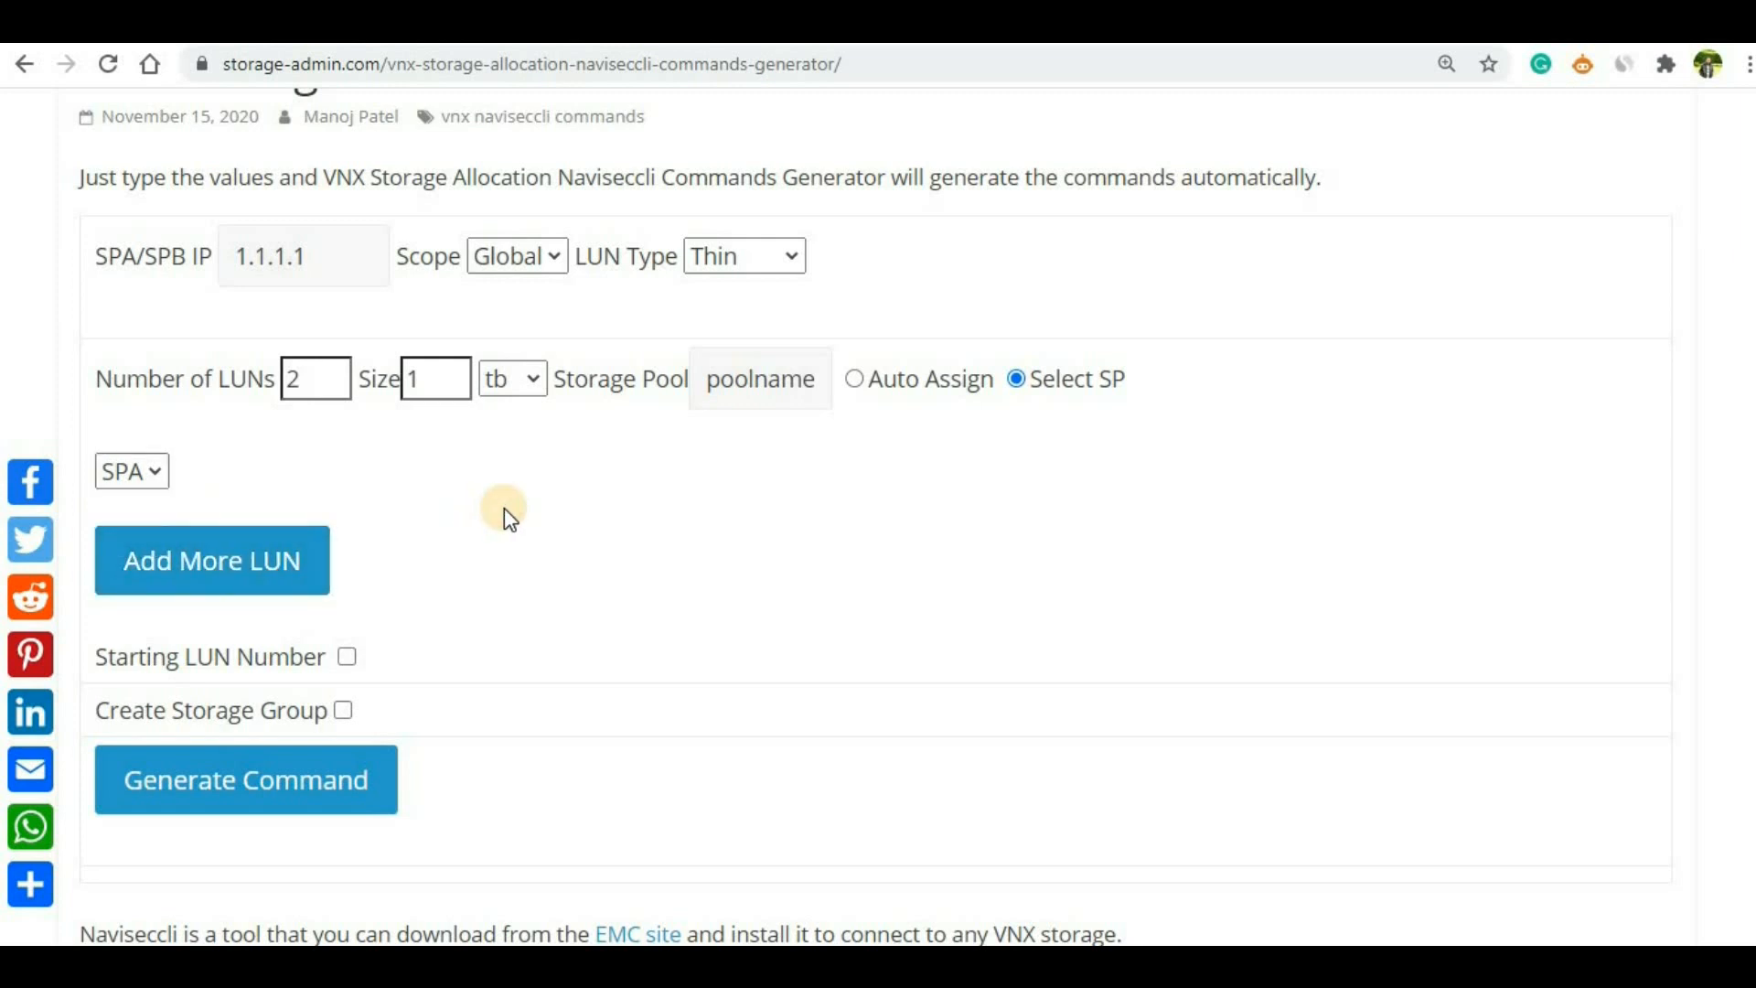
# Add another LUN row and set its size to 100 gb.
pyautogui.click(216, 558)
pyautogui.scroll(-3, 525, 565)
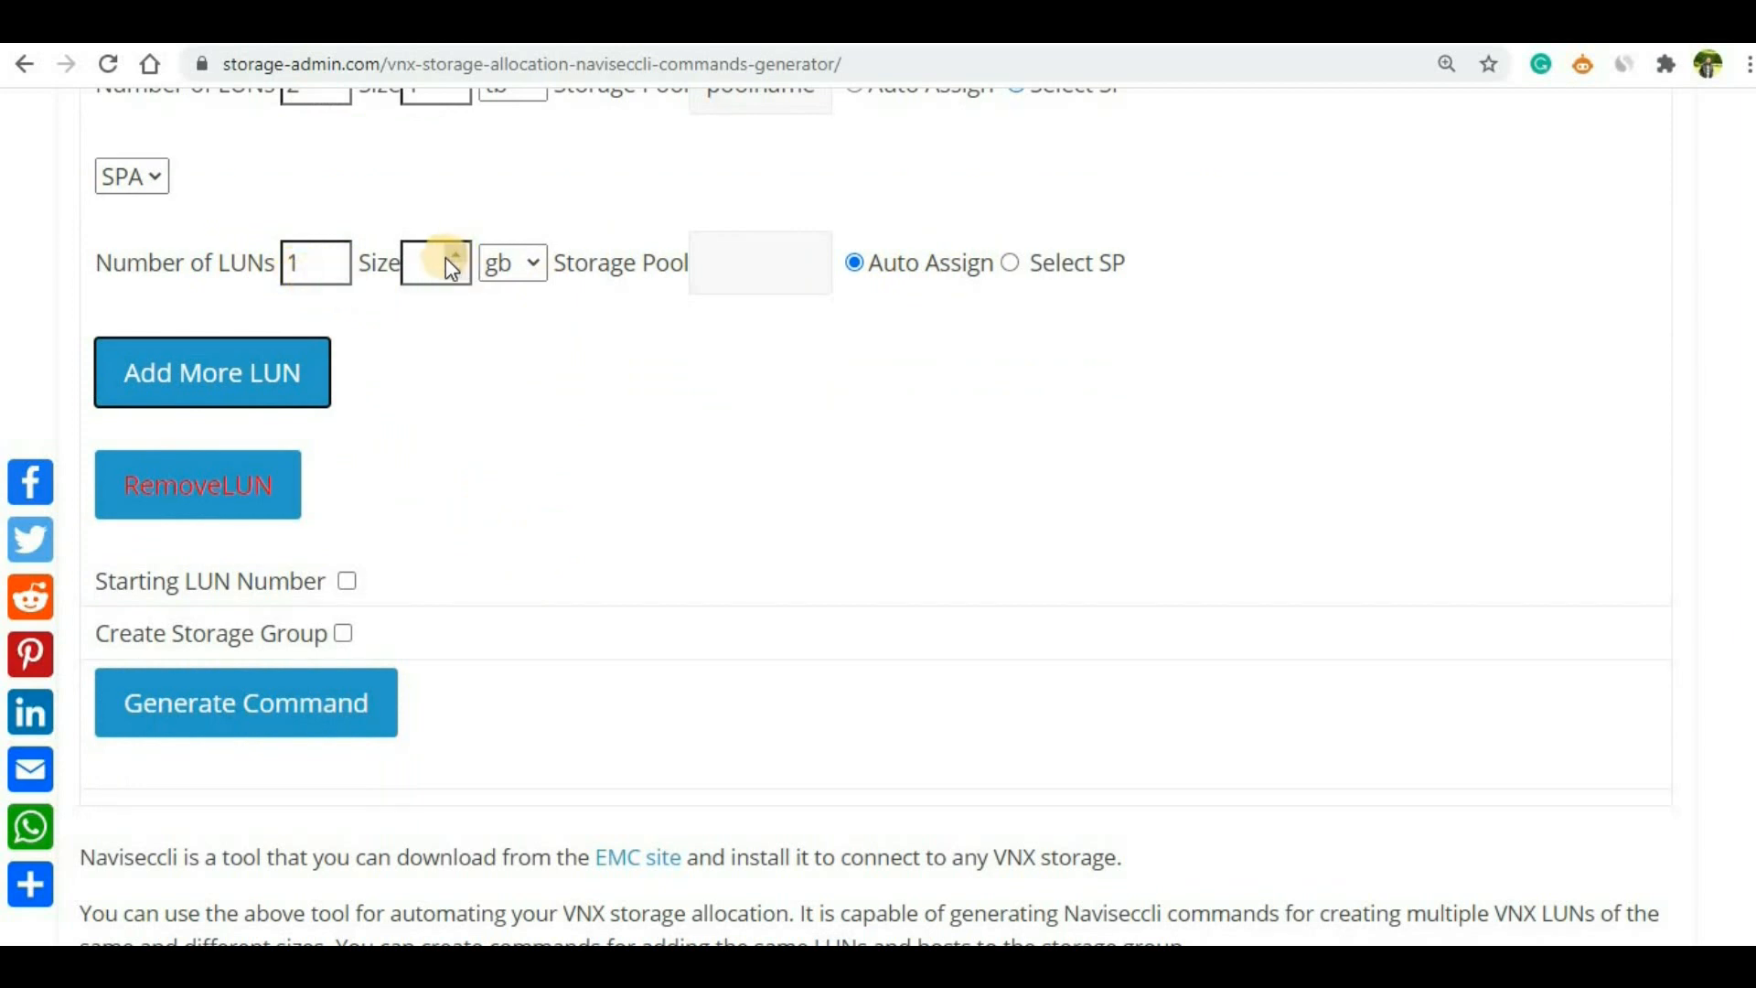
pyautogui.click(417, 264)
pyautogui.write('100')
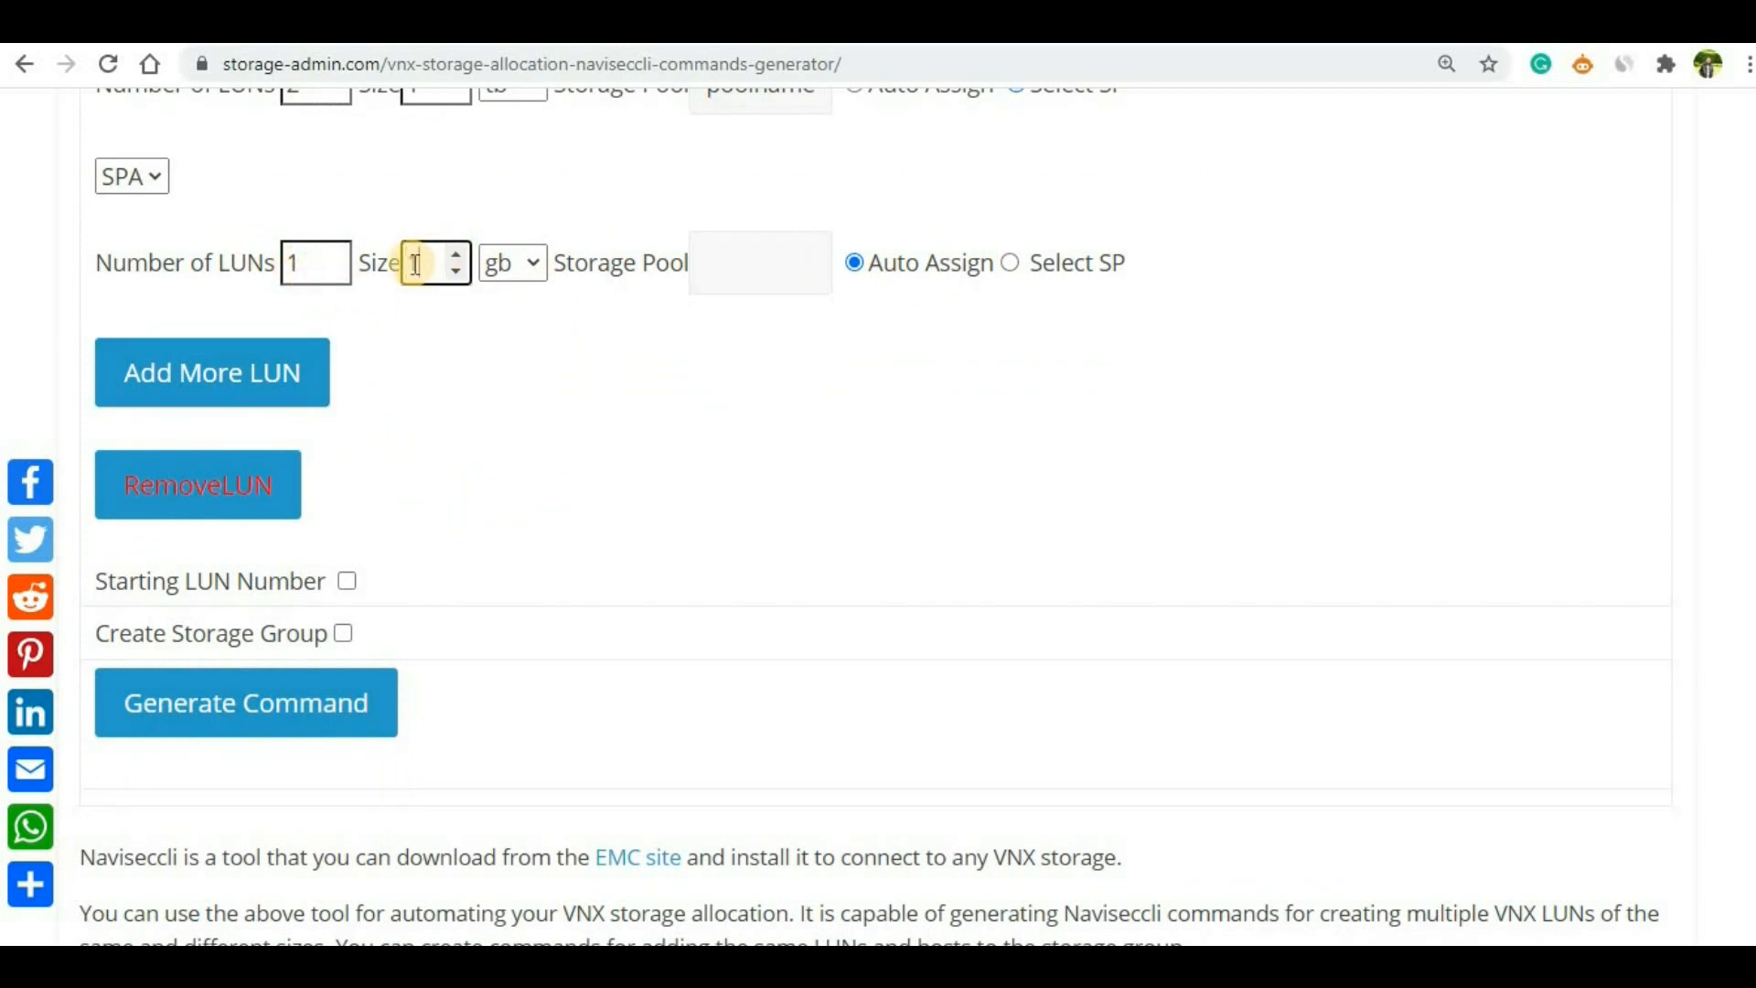
pyautogui.click(545, 280)
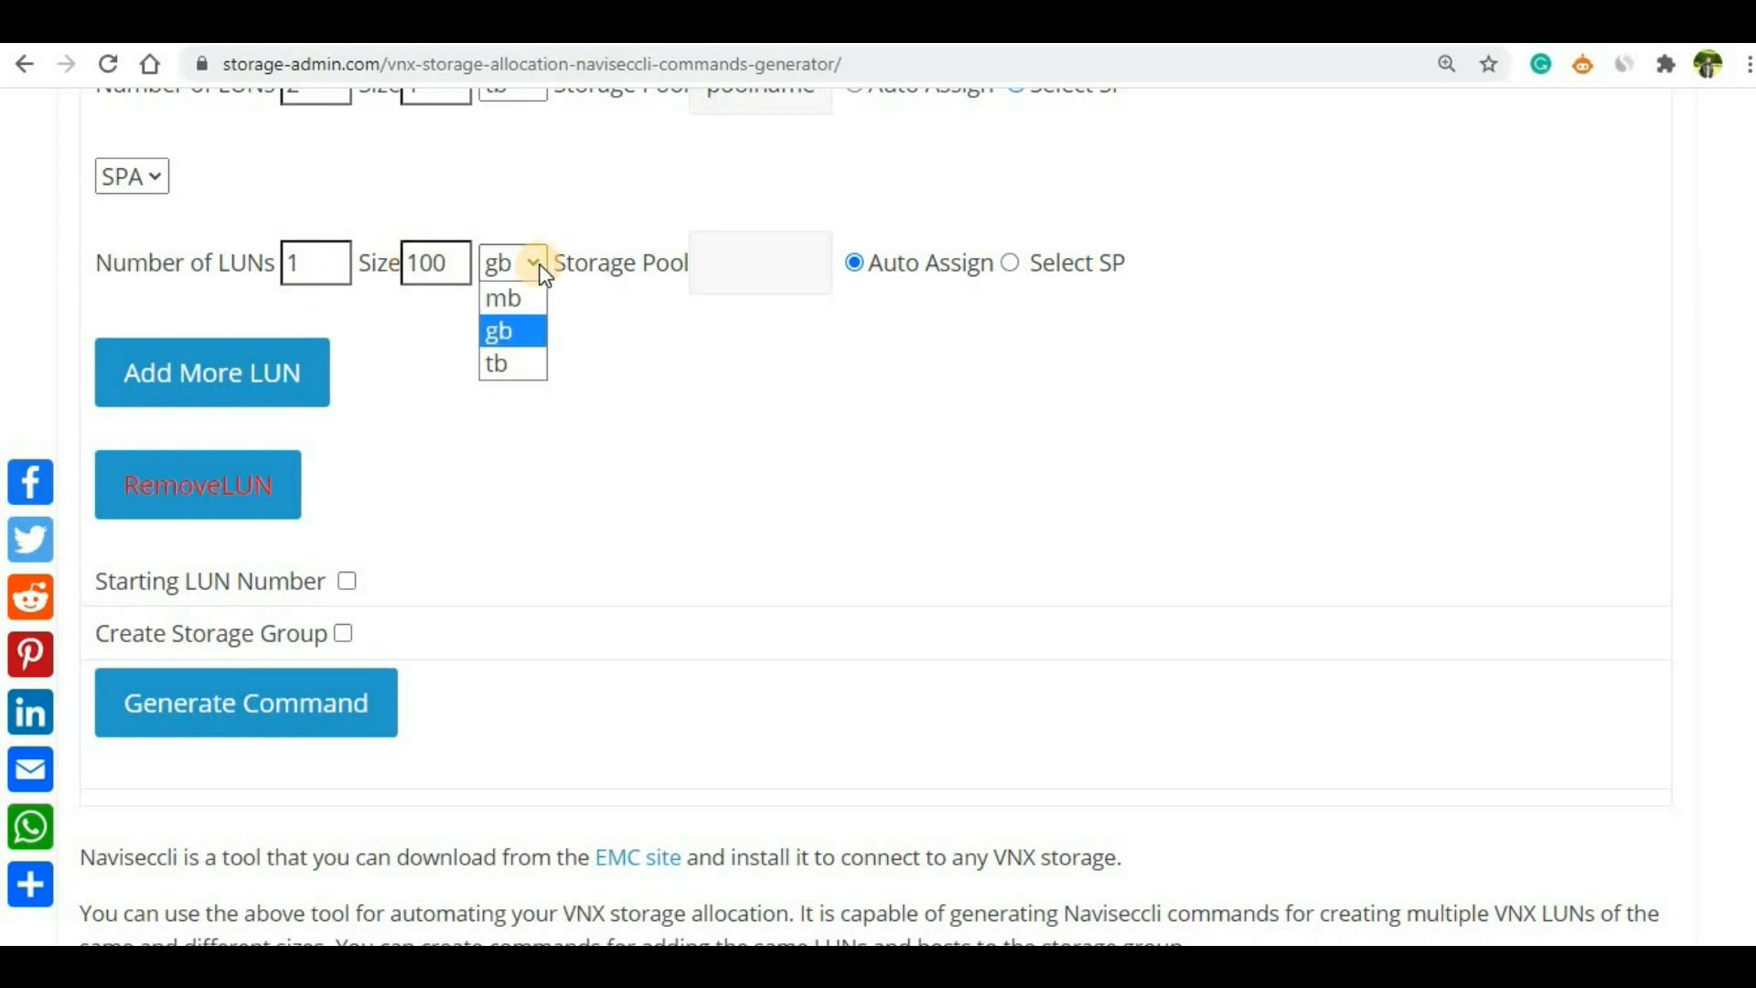
pyautogui.click(520, 331)
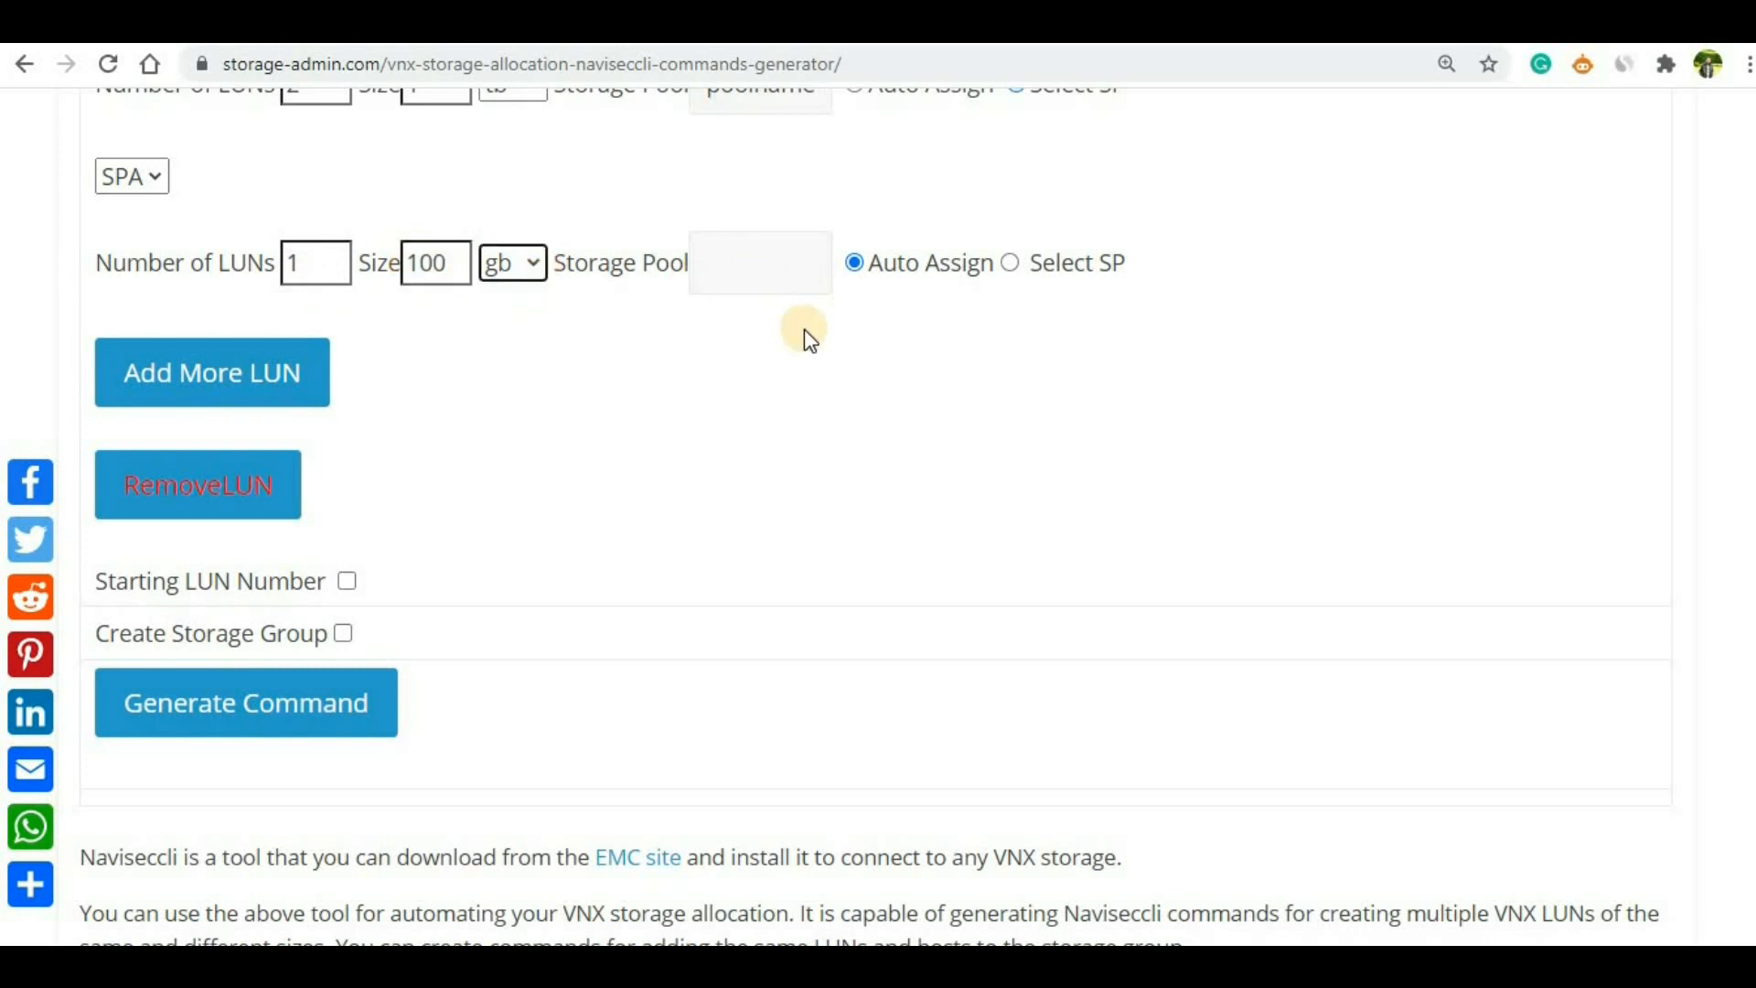
# Copy the storage pool name poolname from the first LUN row into the second row's storage pool.
pyautogui.scroll(1, 804, 327)
pyautogui.click(714, 222)
pyautogui.doubleClick(713, 222)
pyautogui.hotkey('ctrl', 'c')
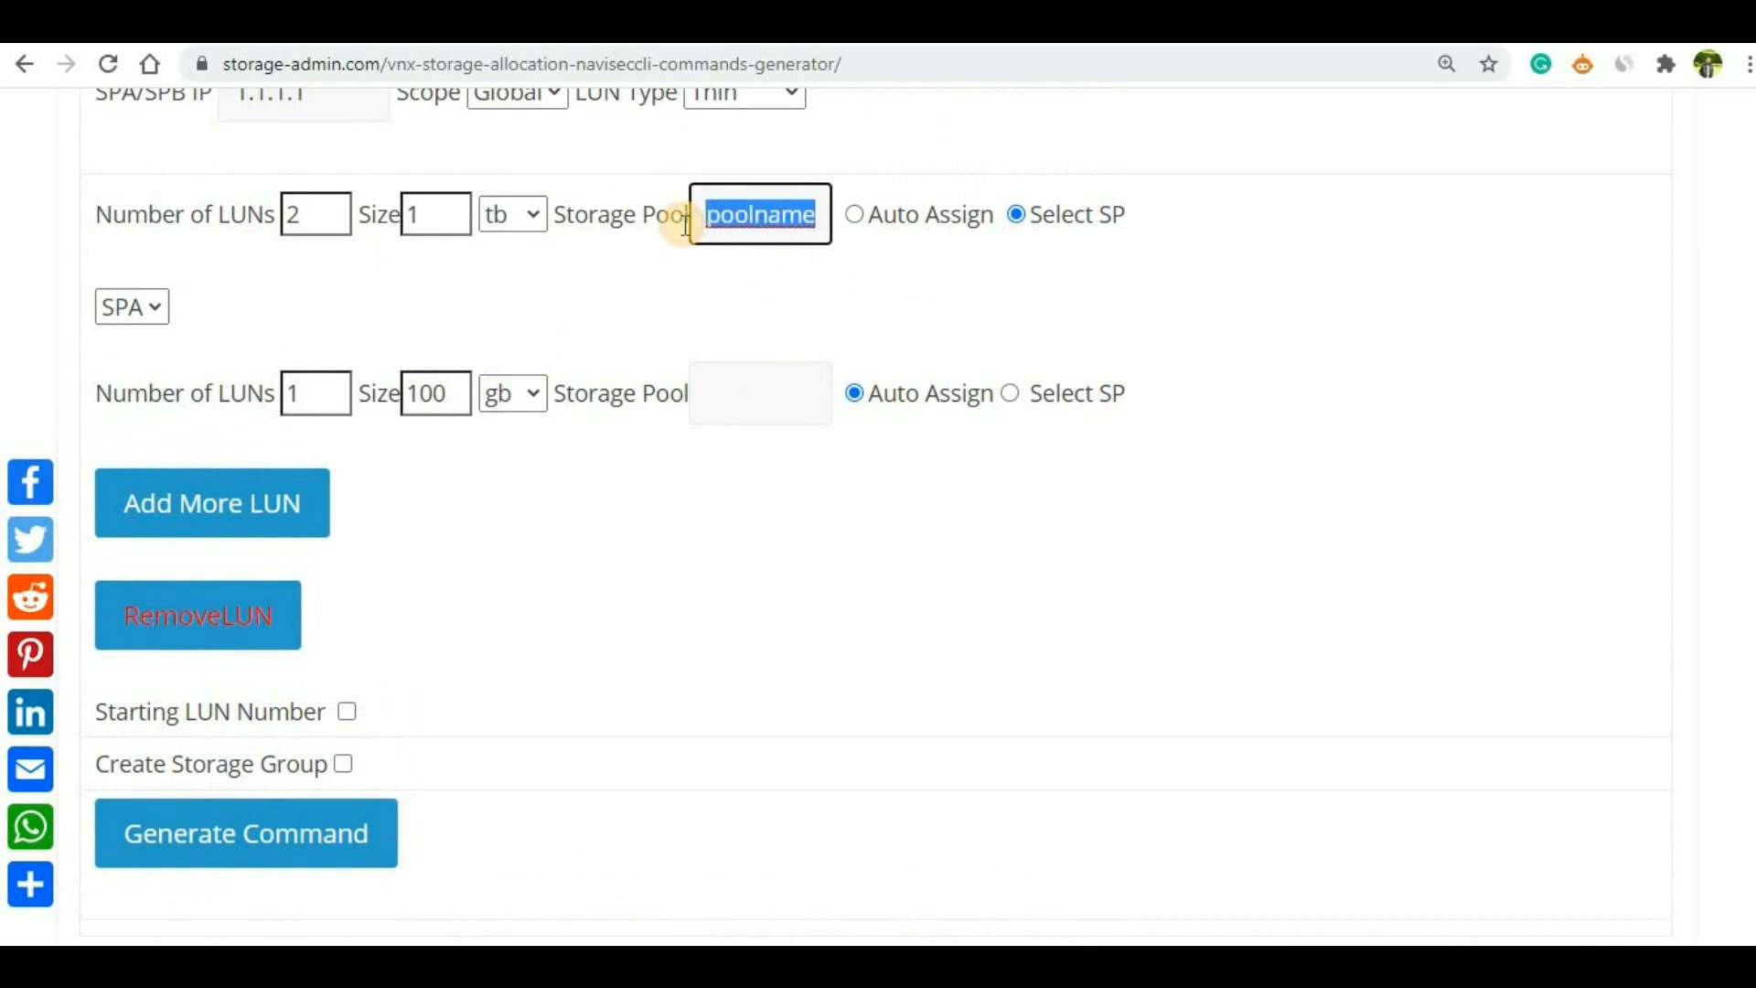
pyautogui.click(730, 396)
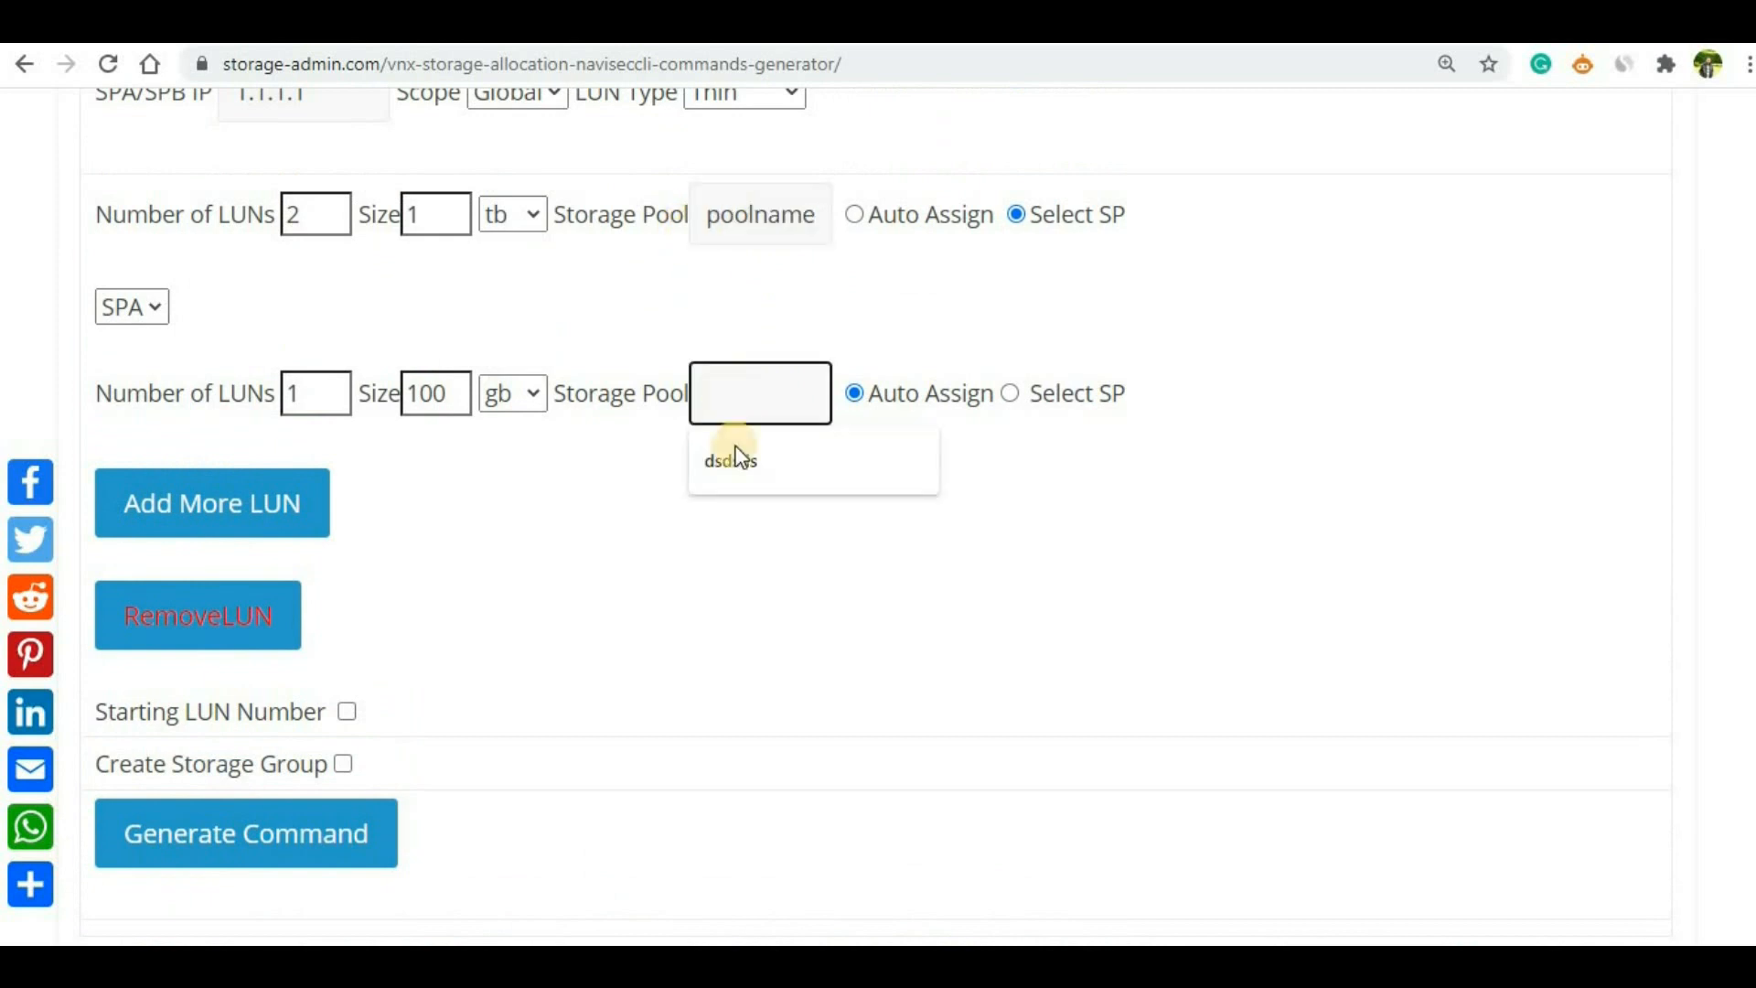
pyautogui.hotkey('ctrl', 'v')
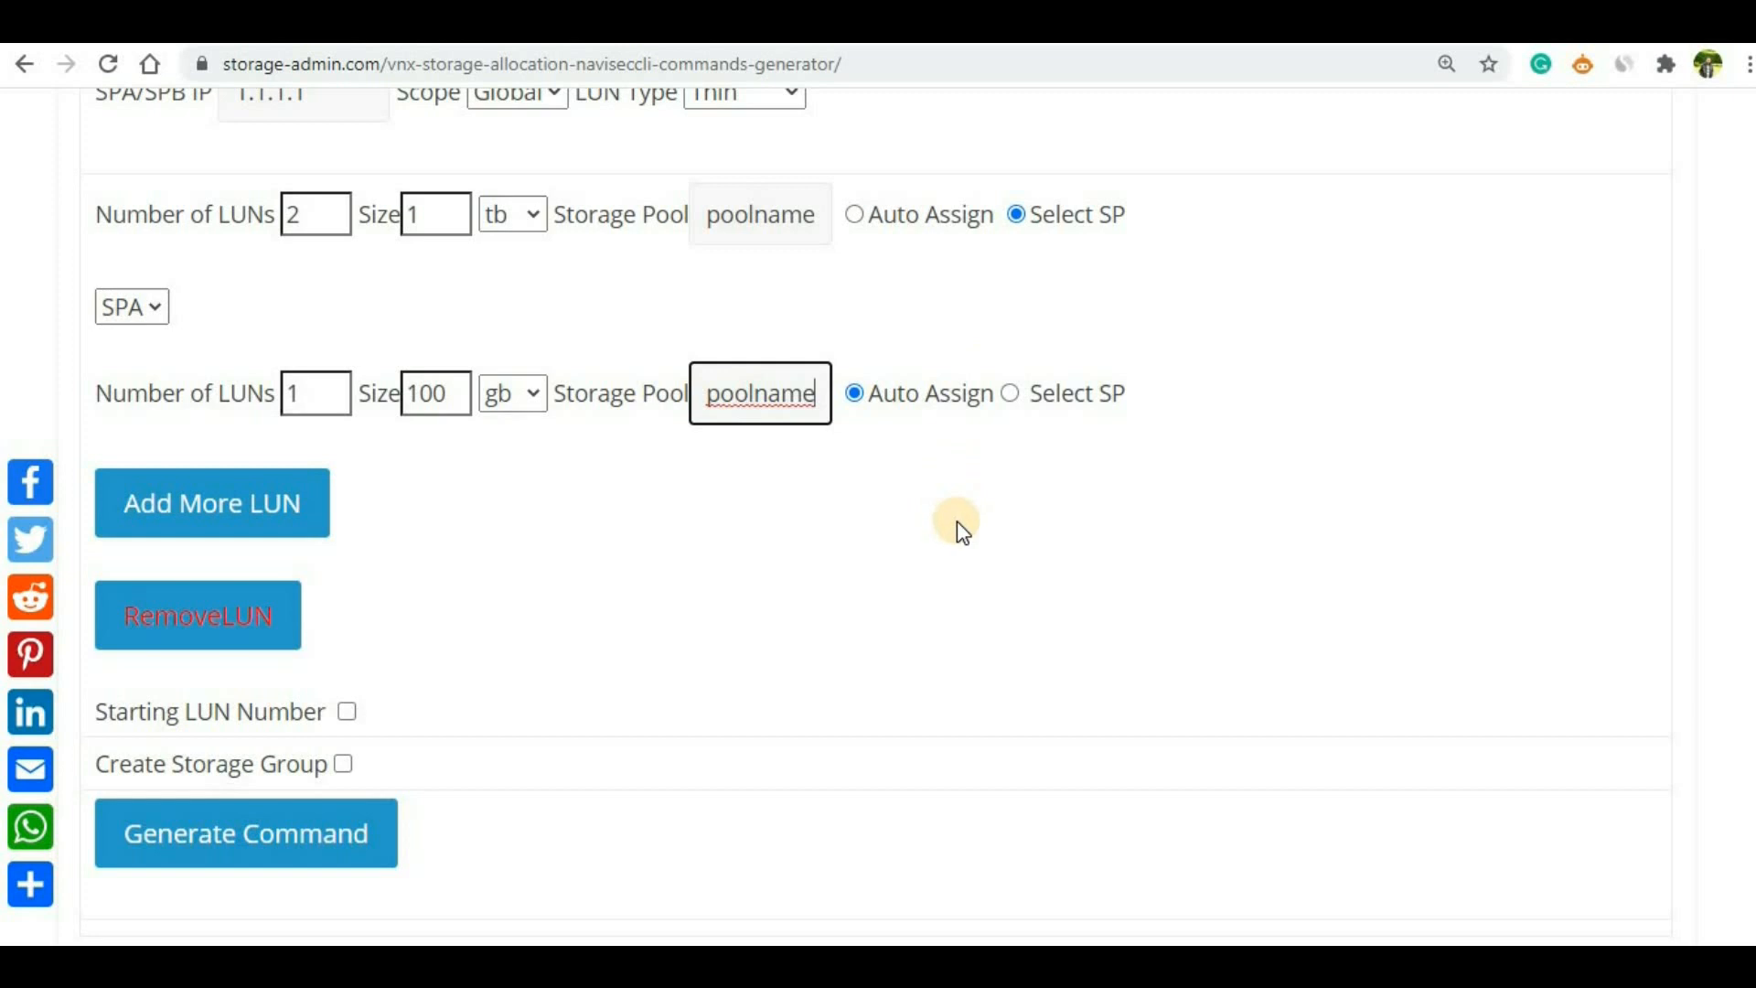
# Enable the starting LUN number option and set the number to 101.
pyautogui.scroll(-1, 959, 525)
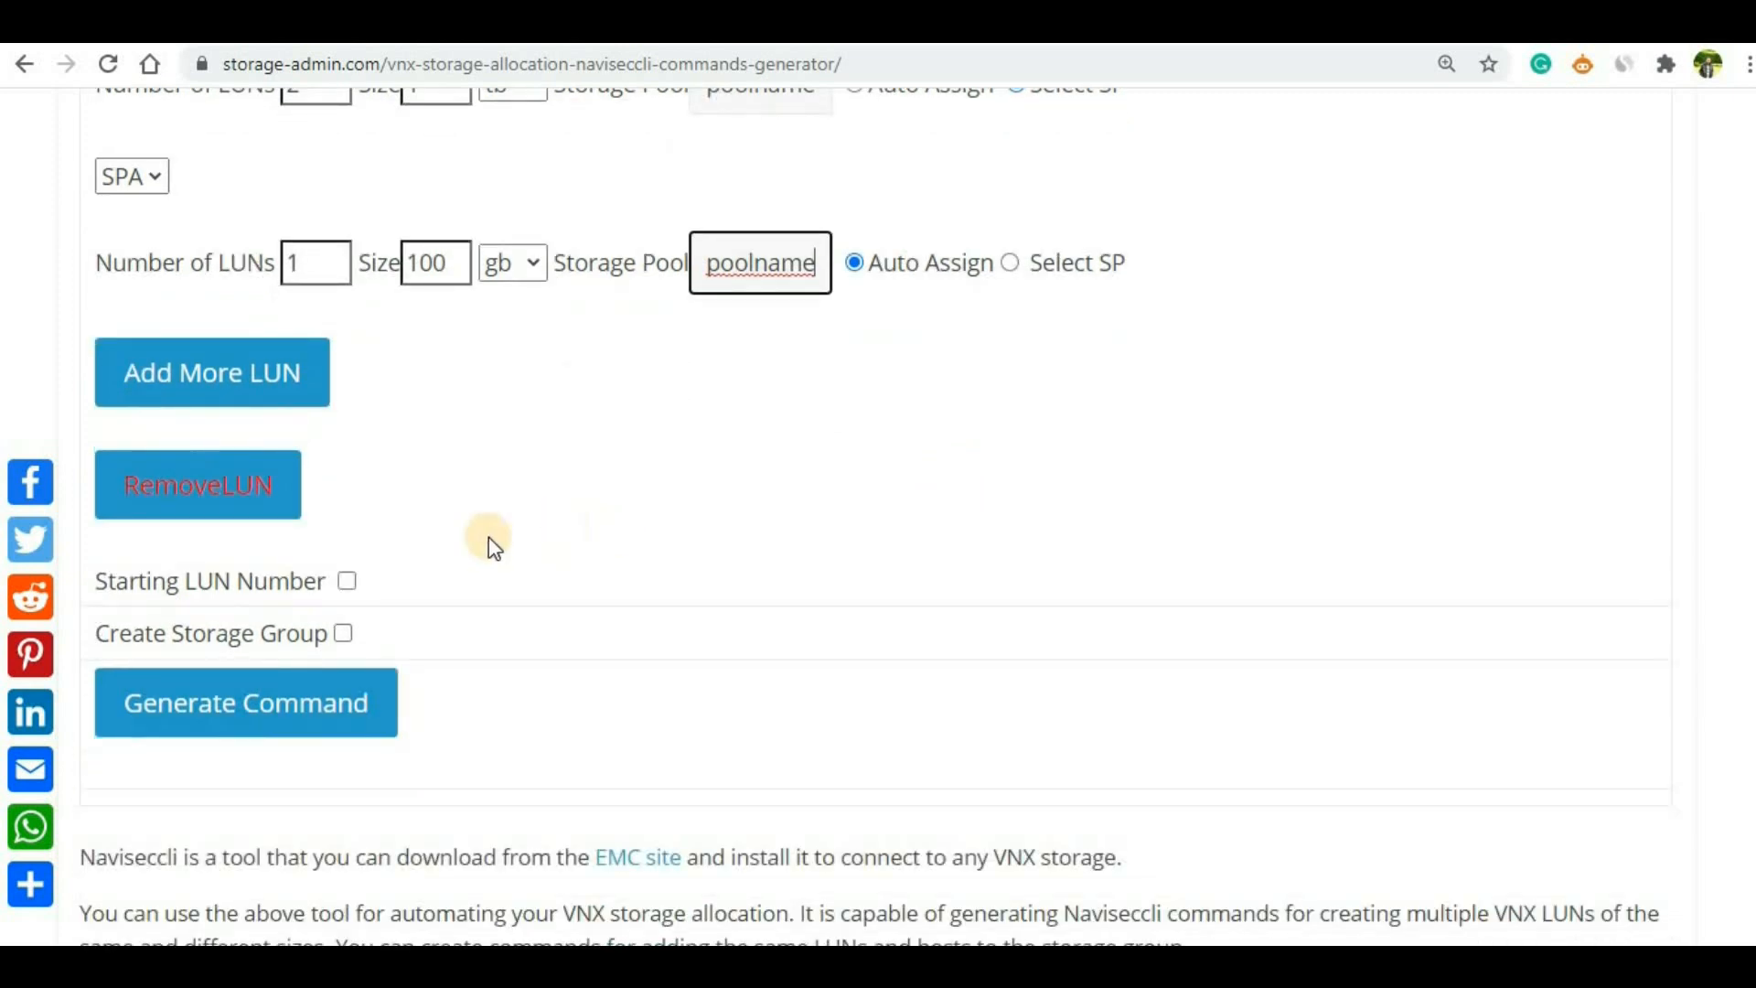
pyautogui.click(347, 582)
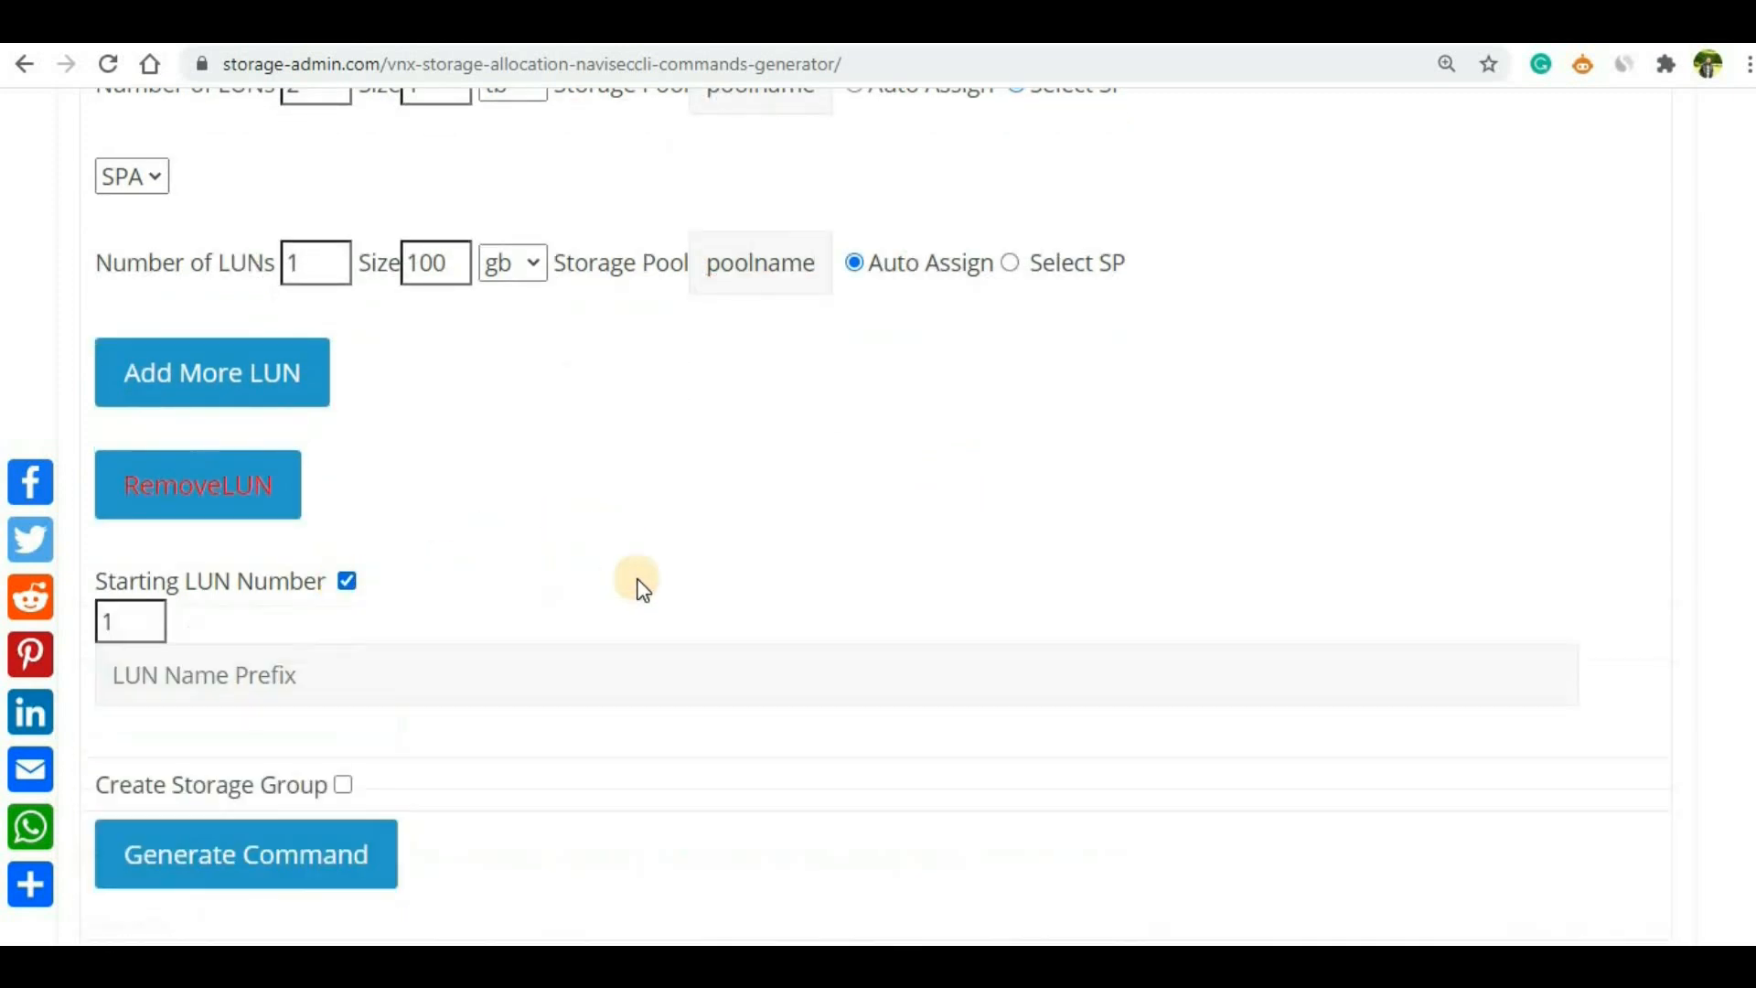
pyautogui.scroll(-1, 757, 577)
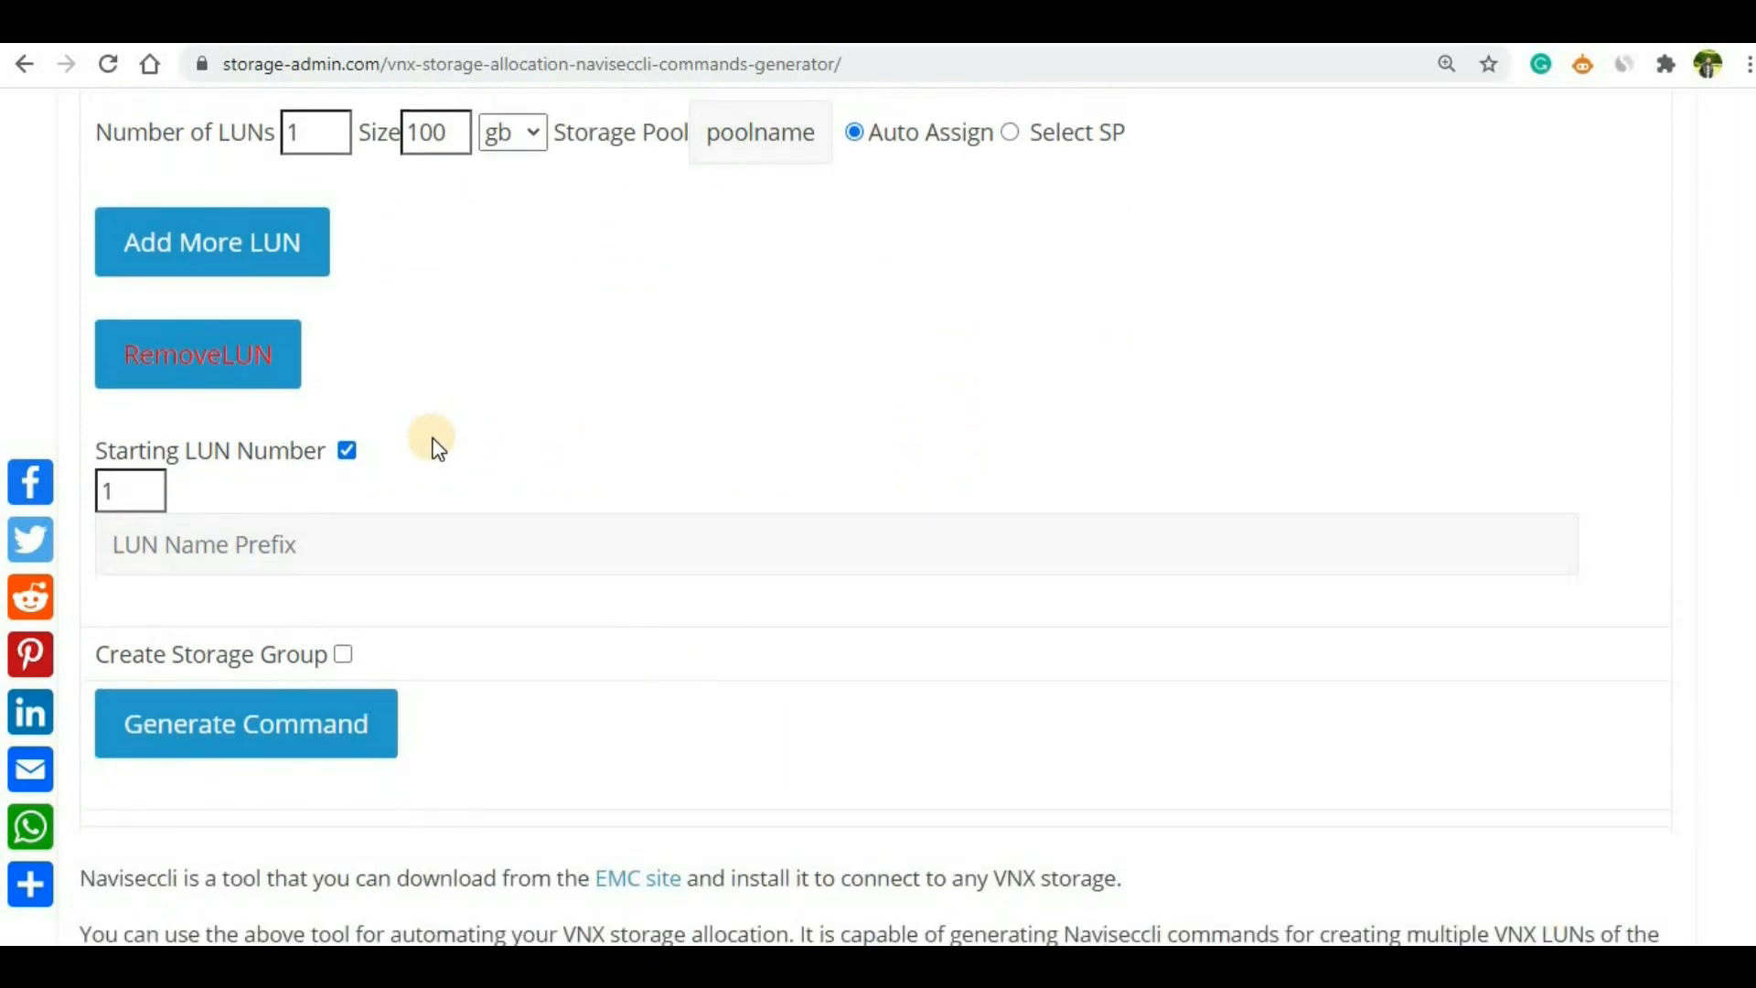
pyautogui.click(114, 491)
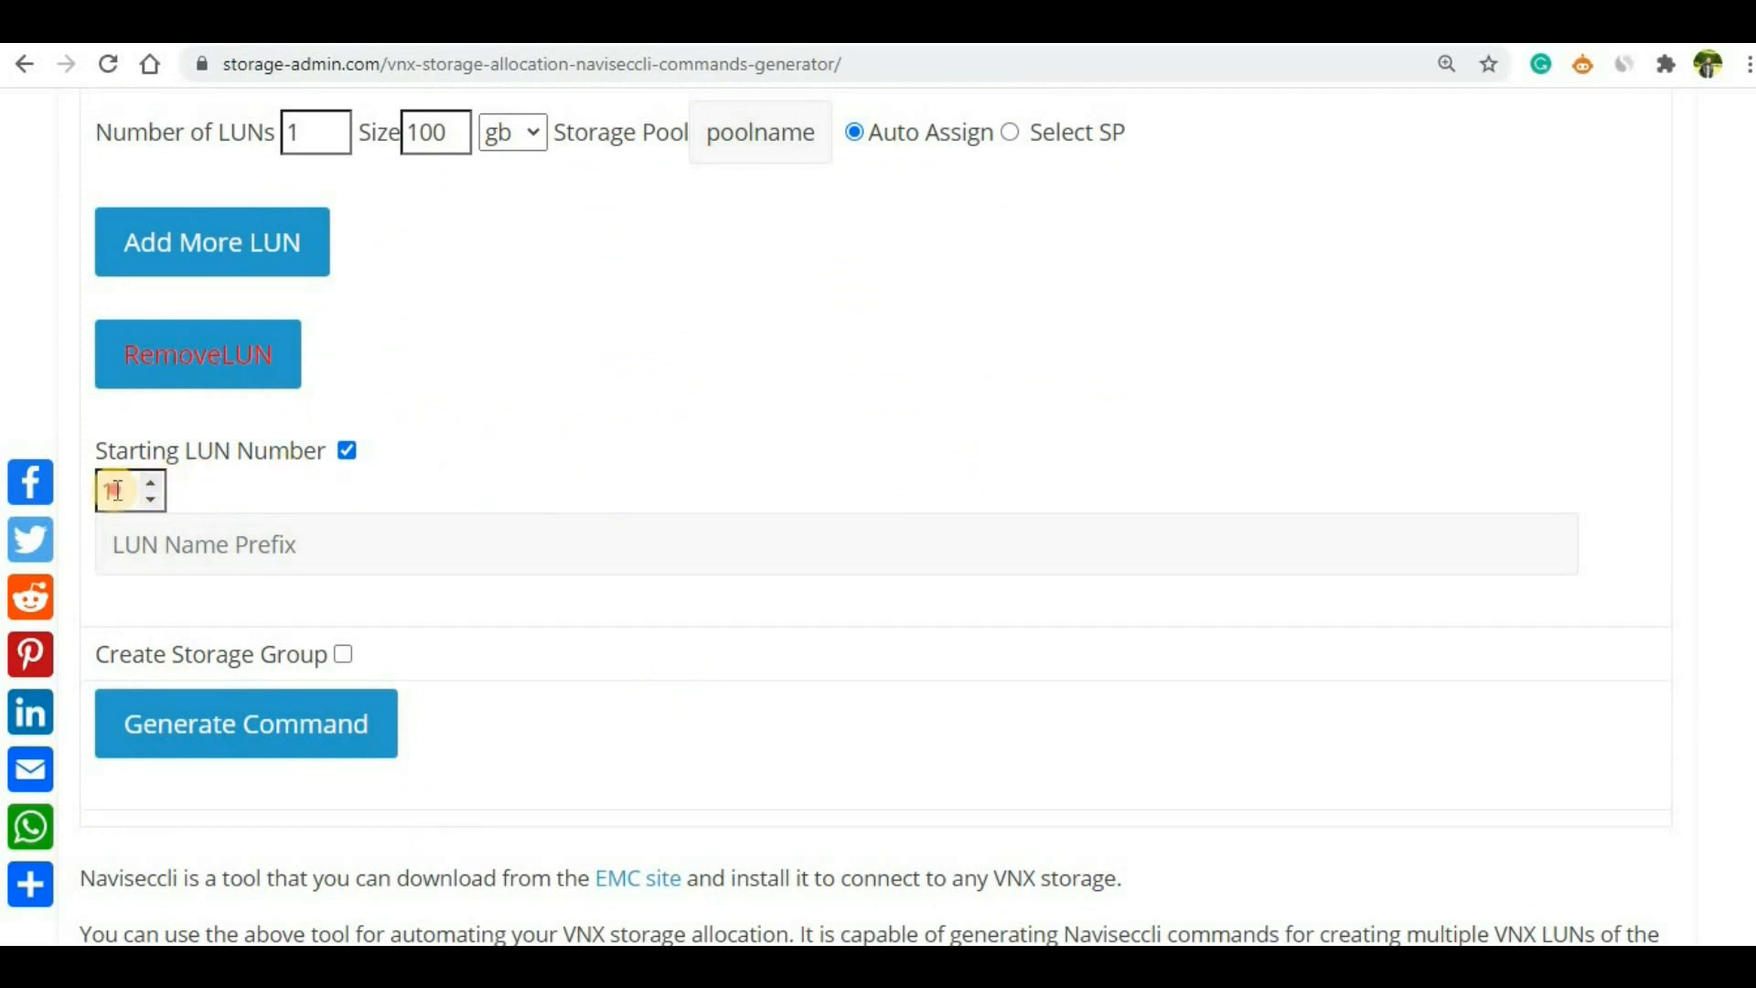
pyautogui.write('01')
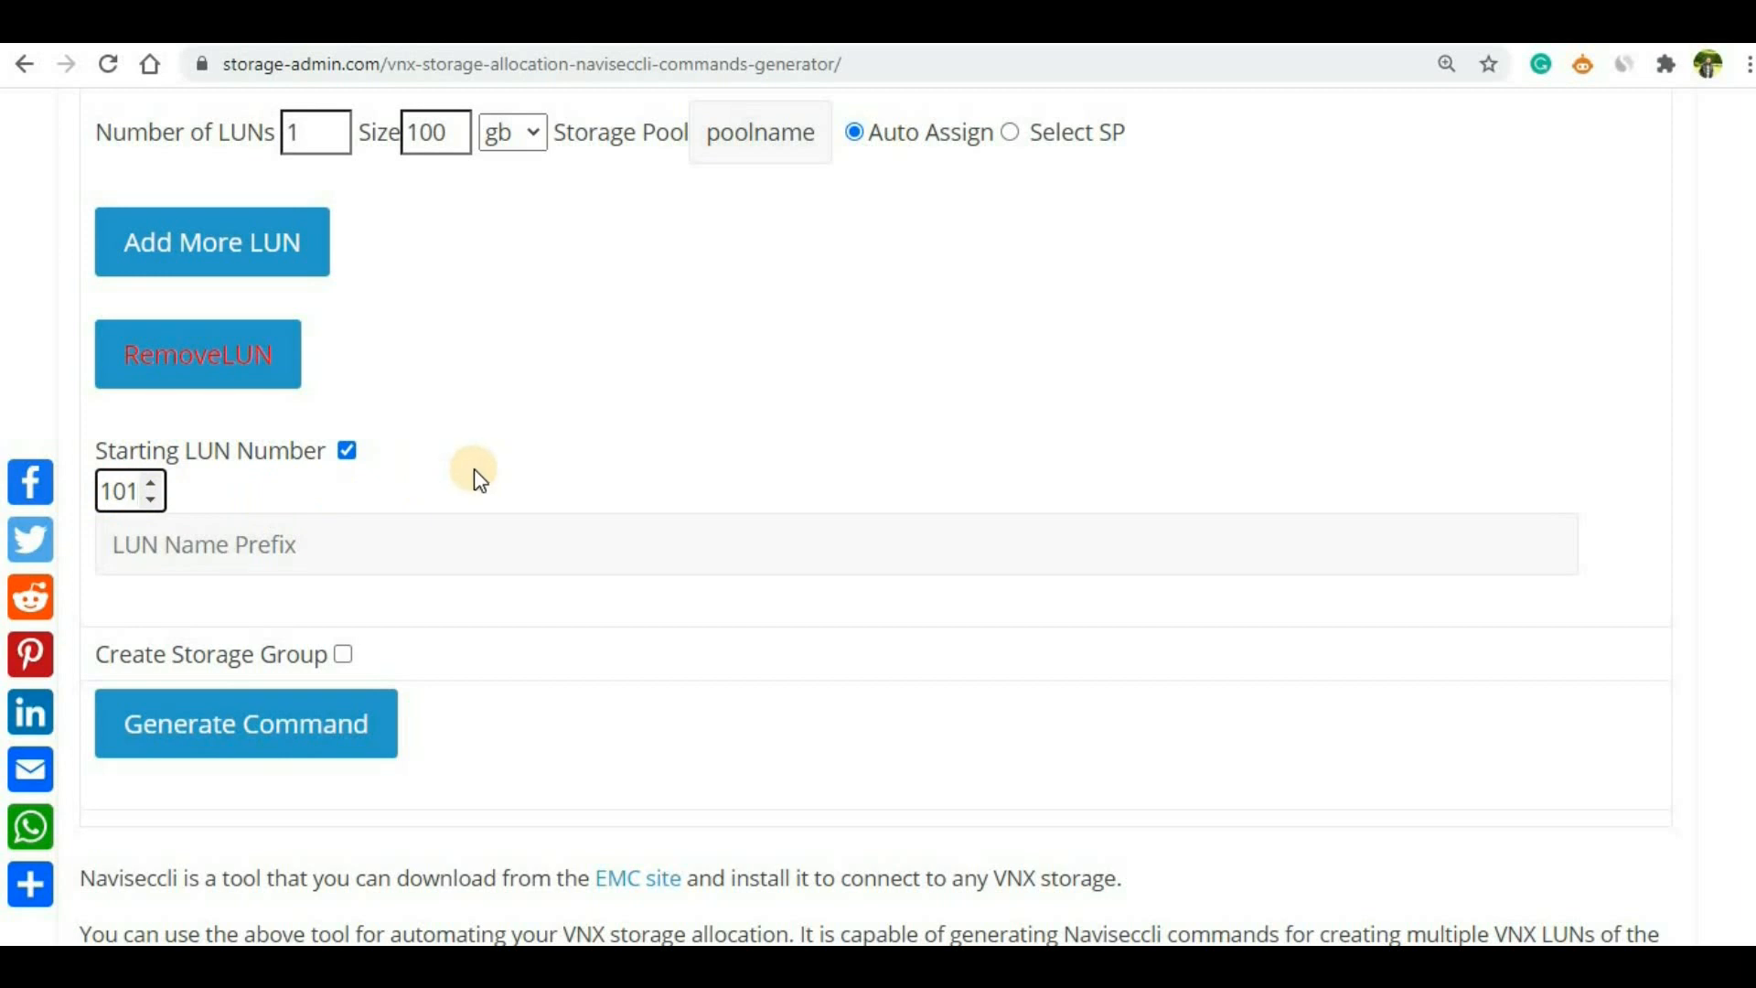
pyautogui.click(348, 457)
# Enter Prod_ as the LUN name prefix.
pyautogui.scroll(-1, 333, 420)
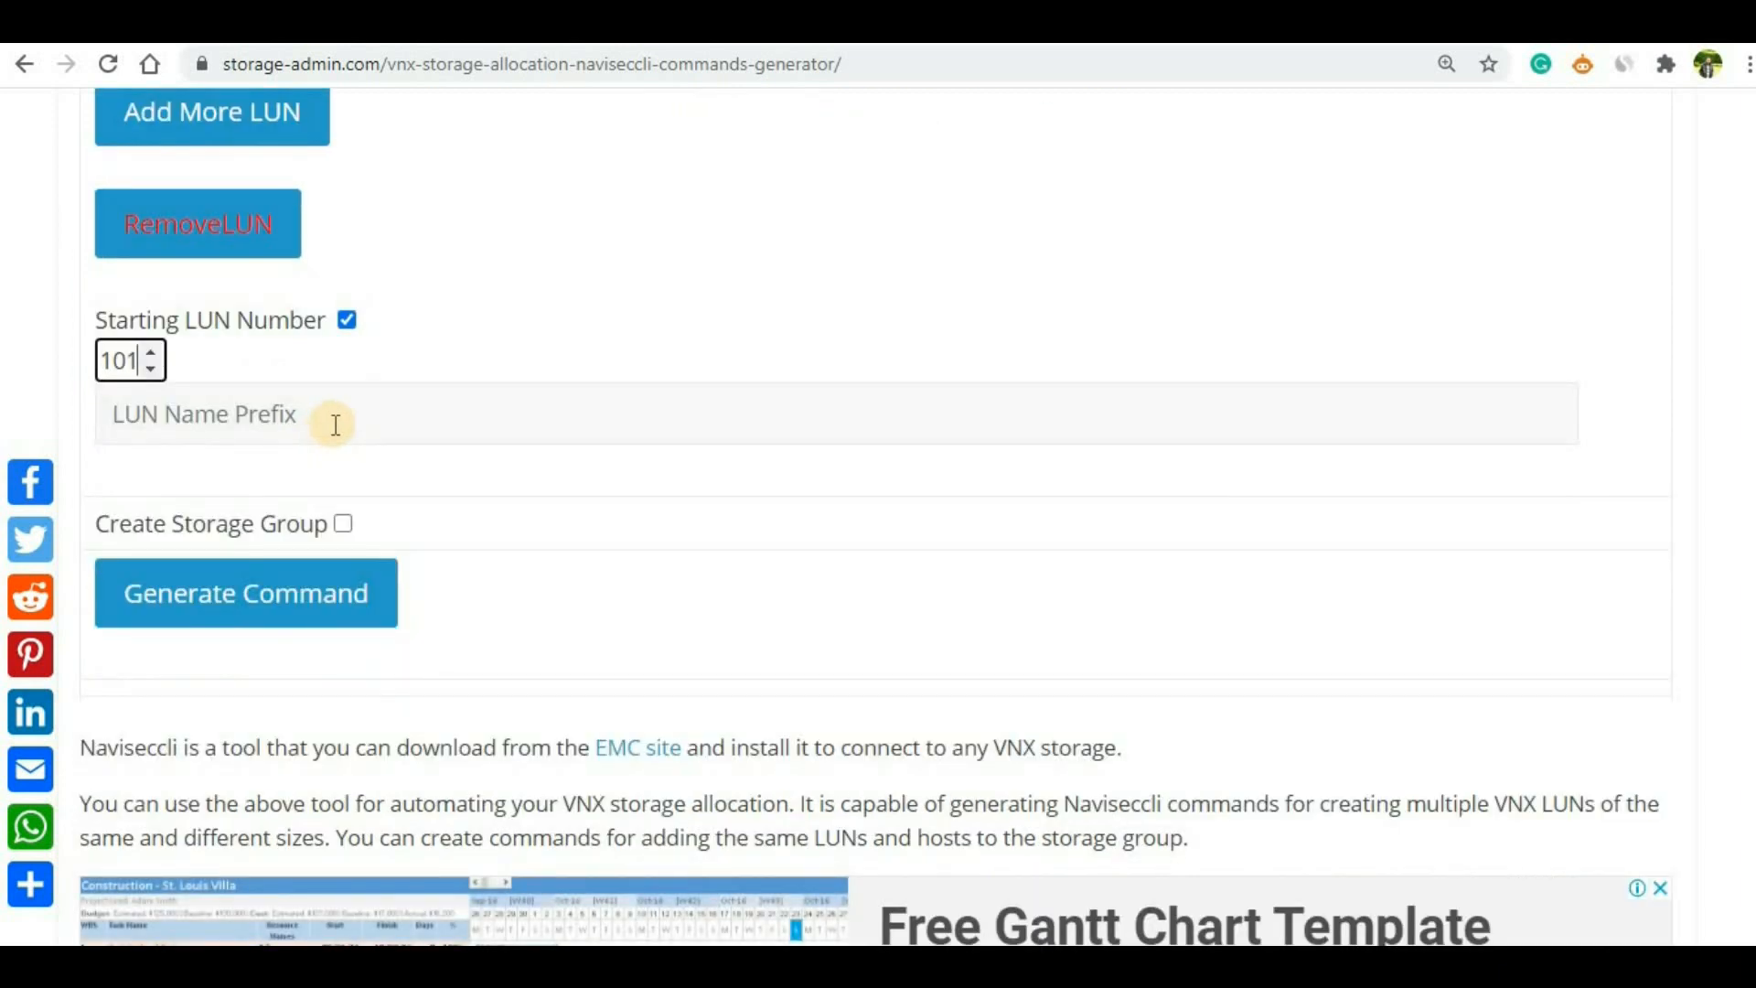
pyautogui.click(336, 422)
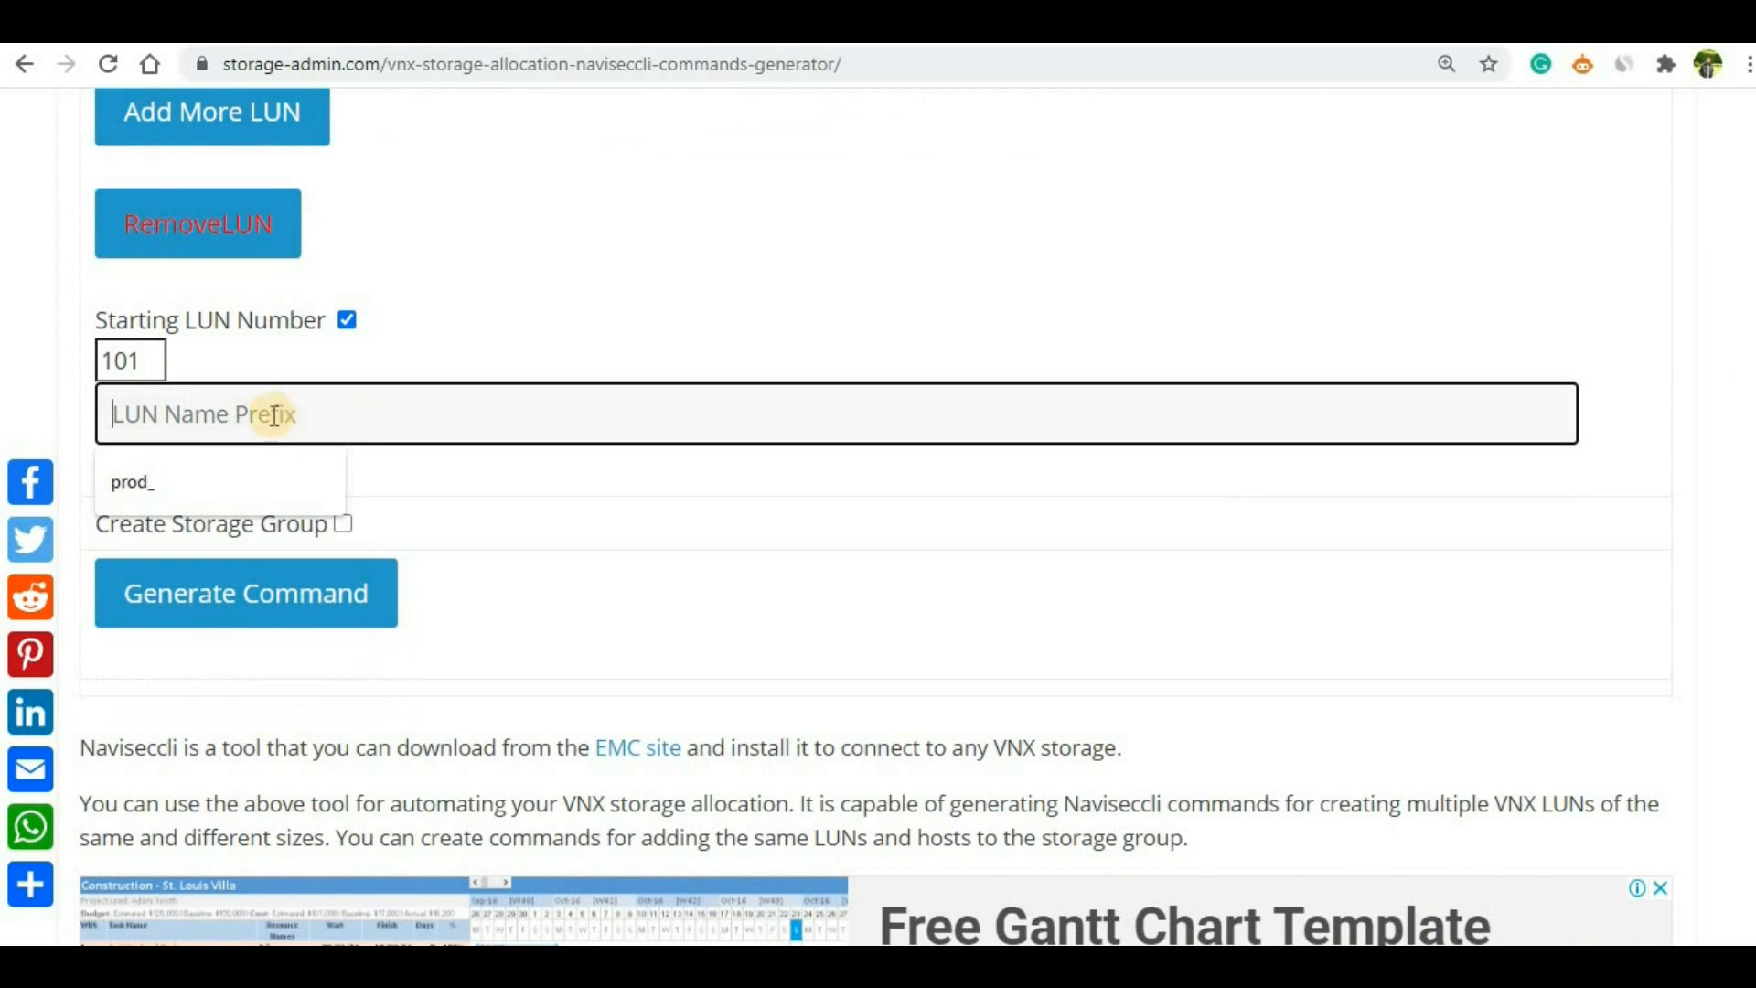
pyautogui.write('Prod_')
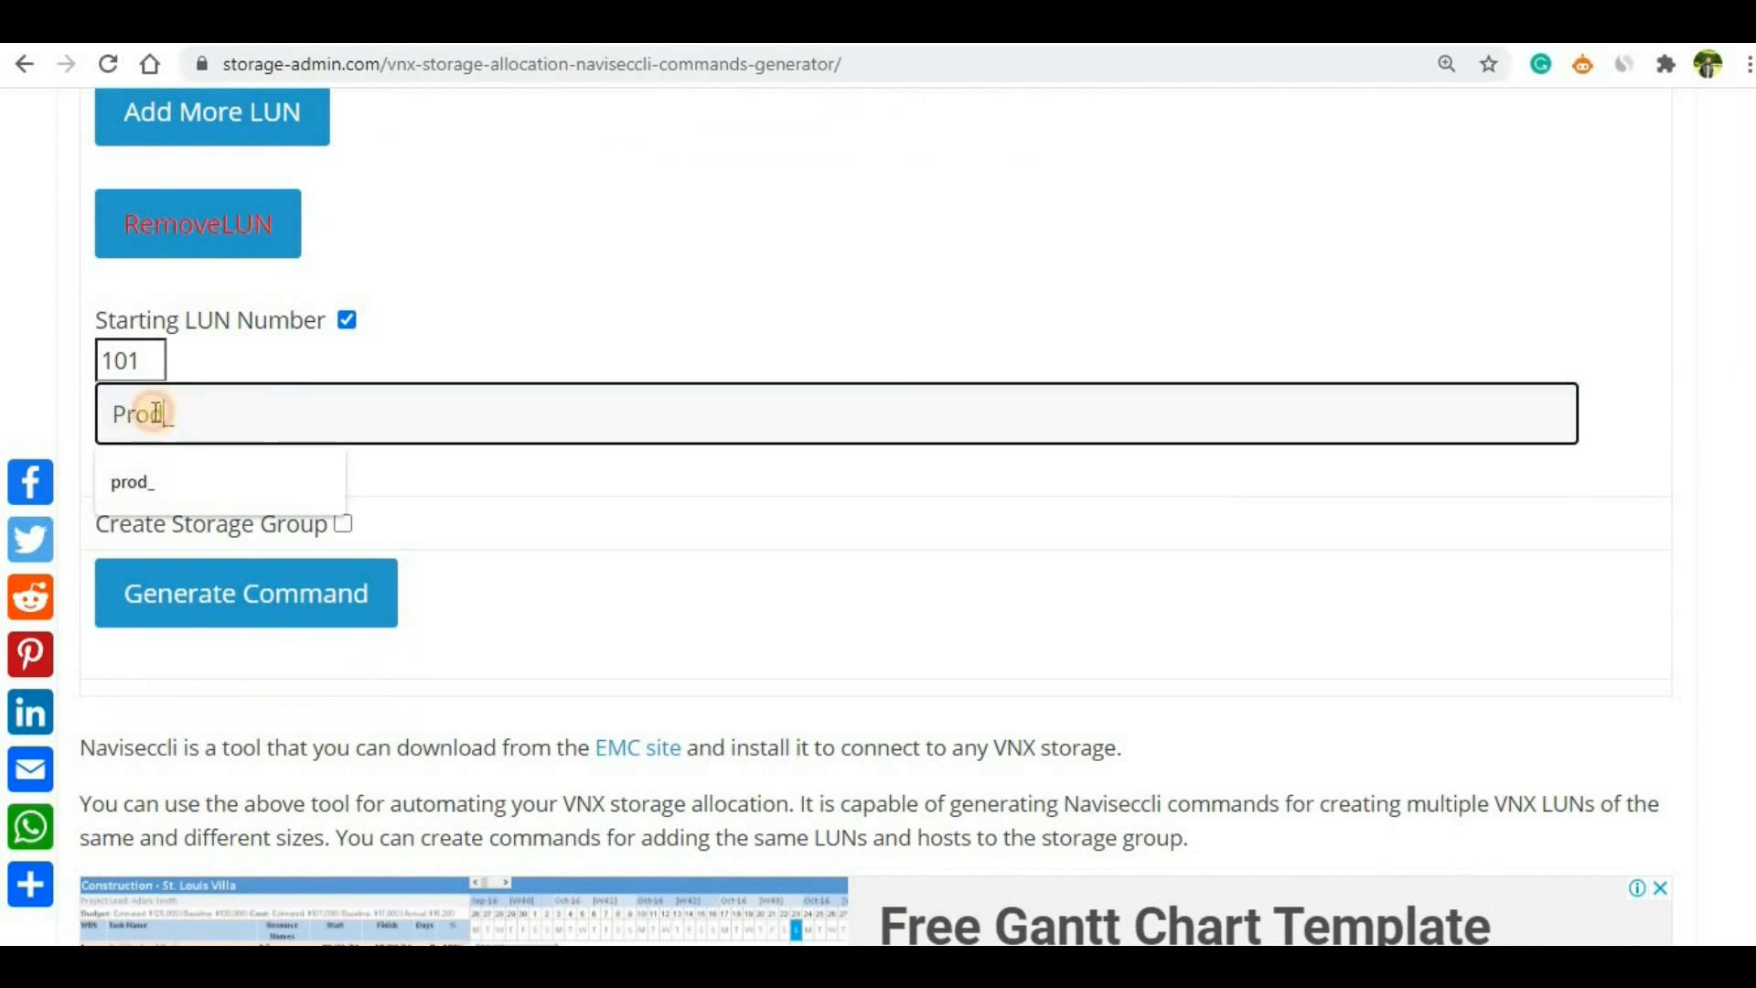
pyautogui.moveTo(166, 414); pyautogui.dragTo(110, 413)
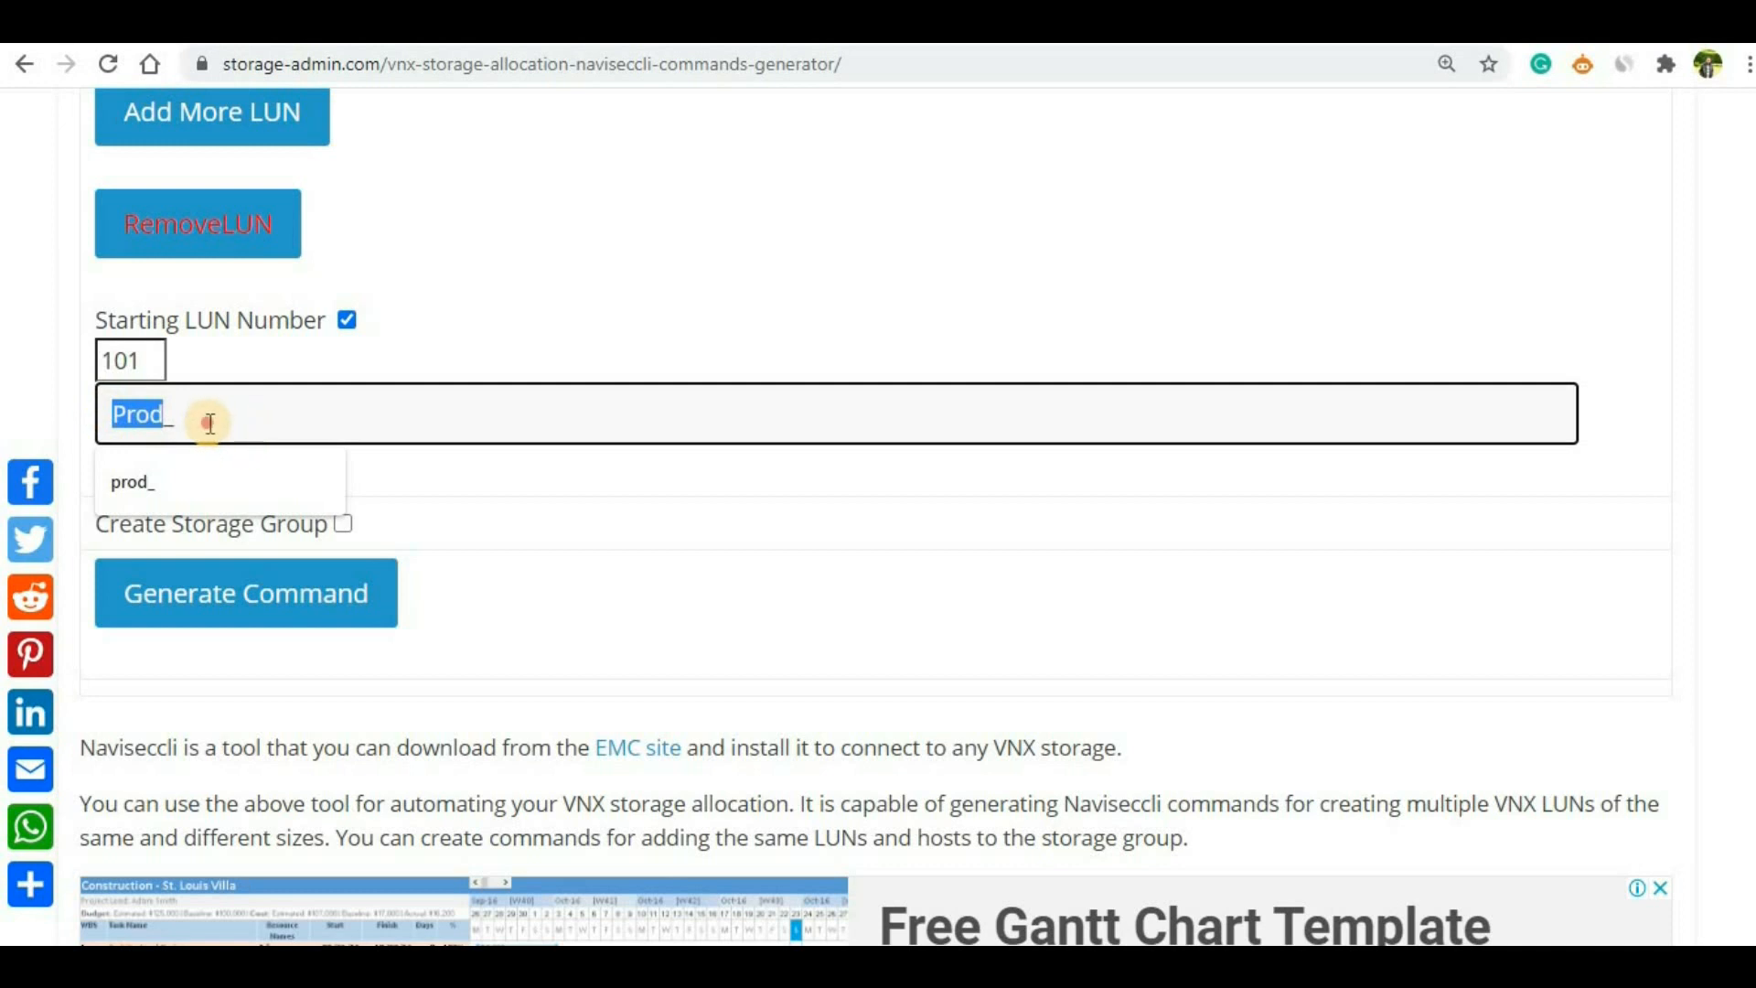
pyautogui.click(174, 418)
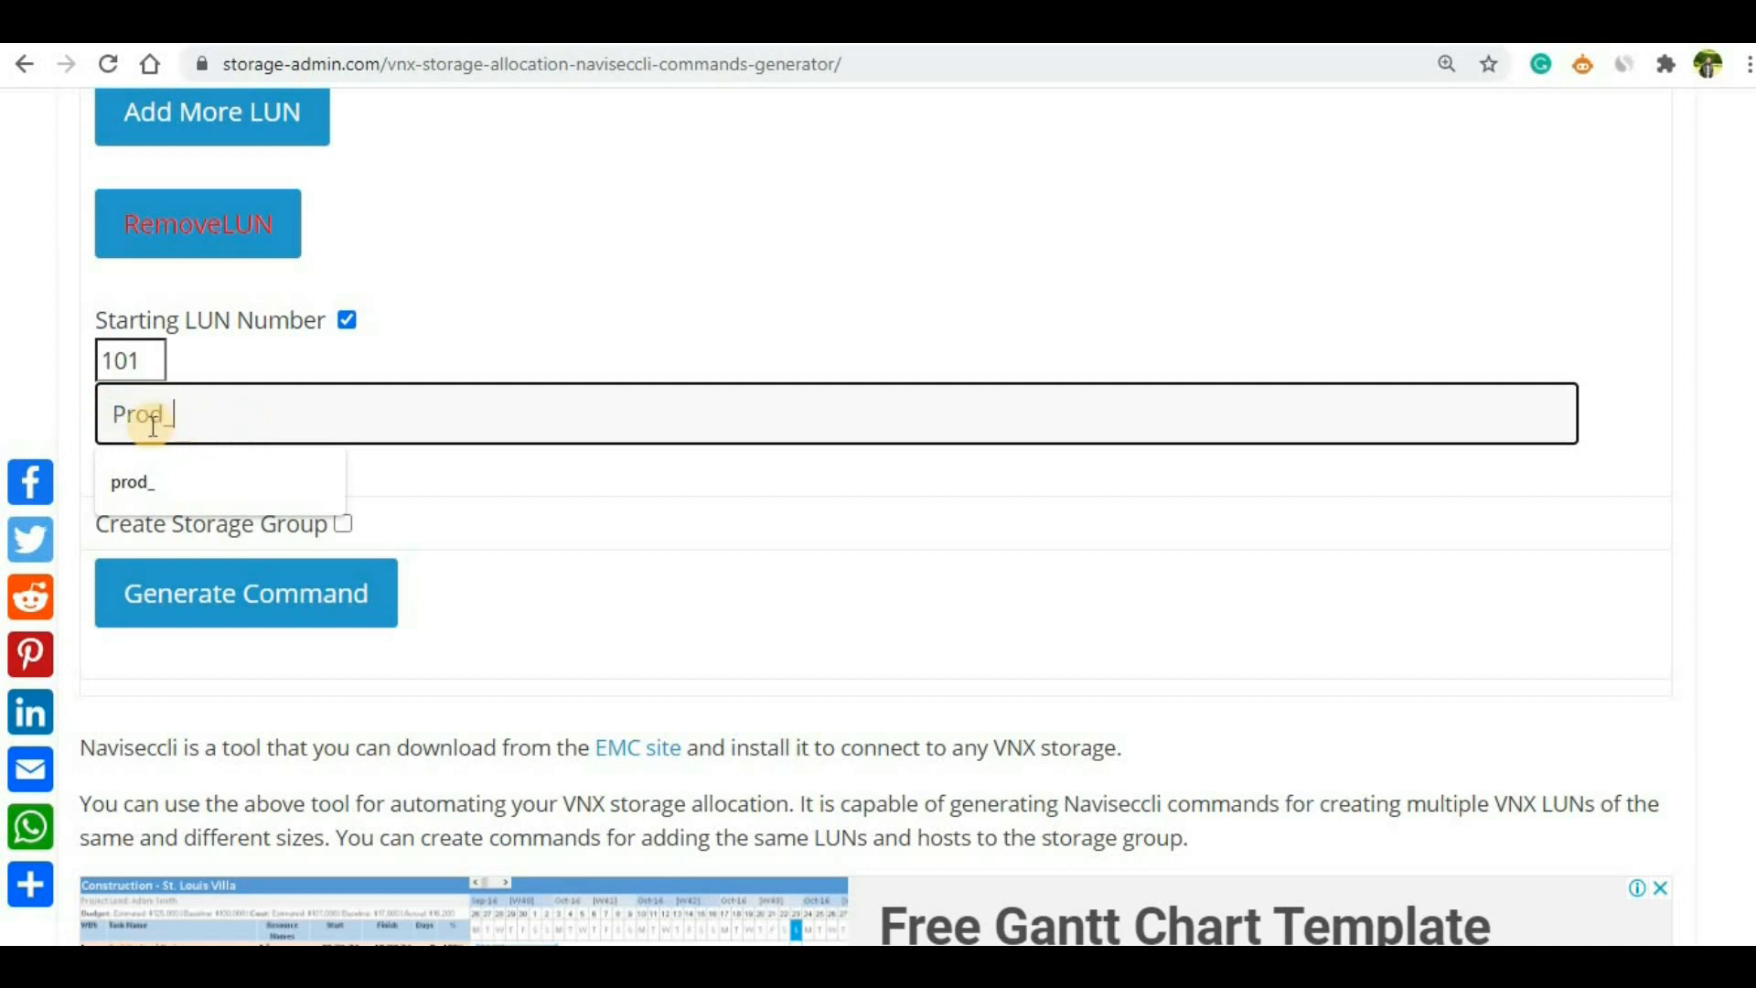
pyautogui.click(490, 465)
# Enable storage group creation and name the storage group Prod.
pyautogui.scroll(-1, 655, 371)
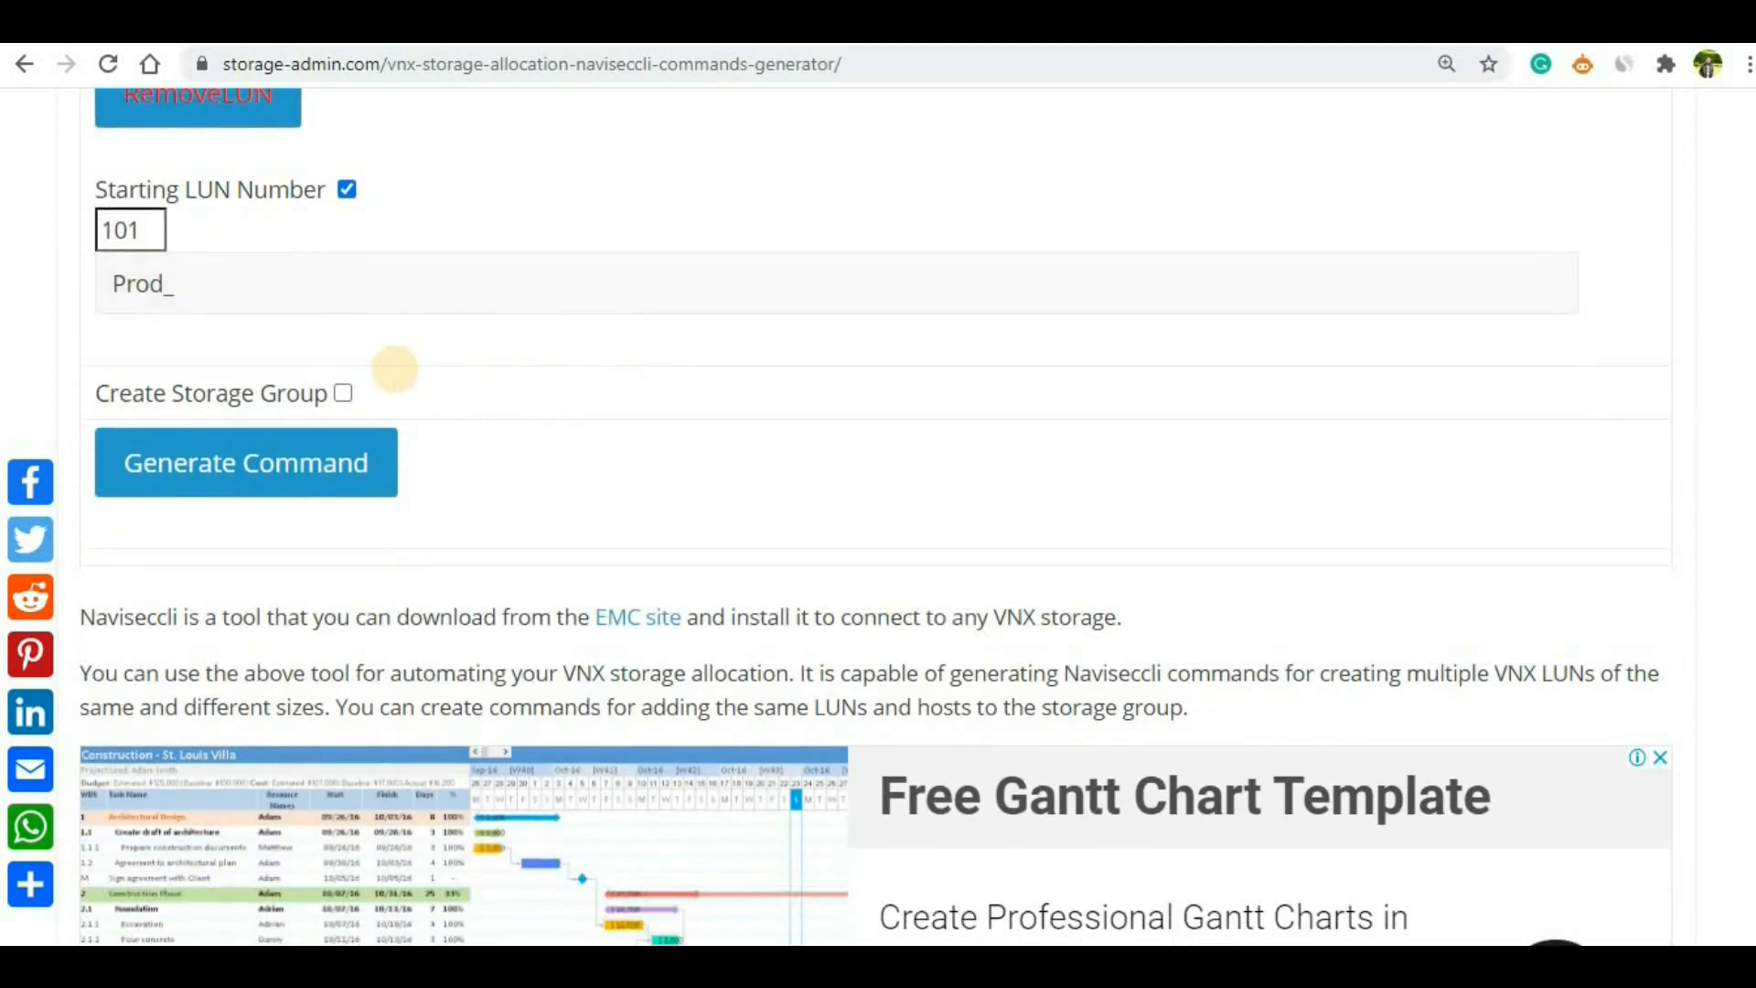
pyautogui.click(344, 393)
pyautogui.scroll(-1, 476, 366)
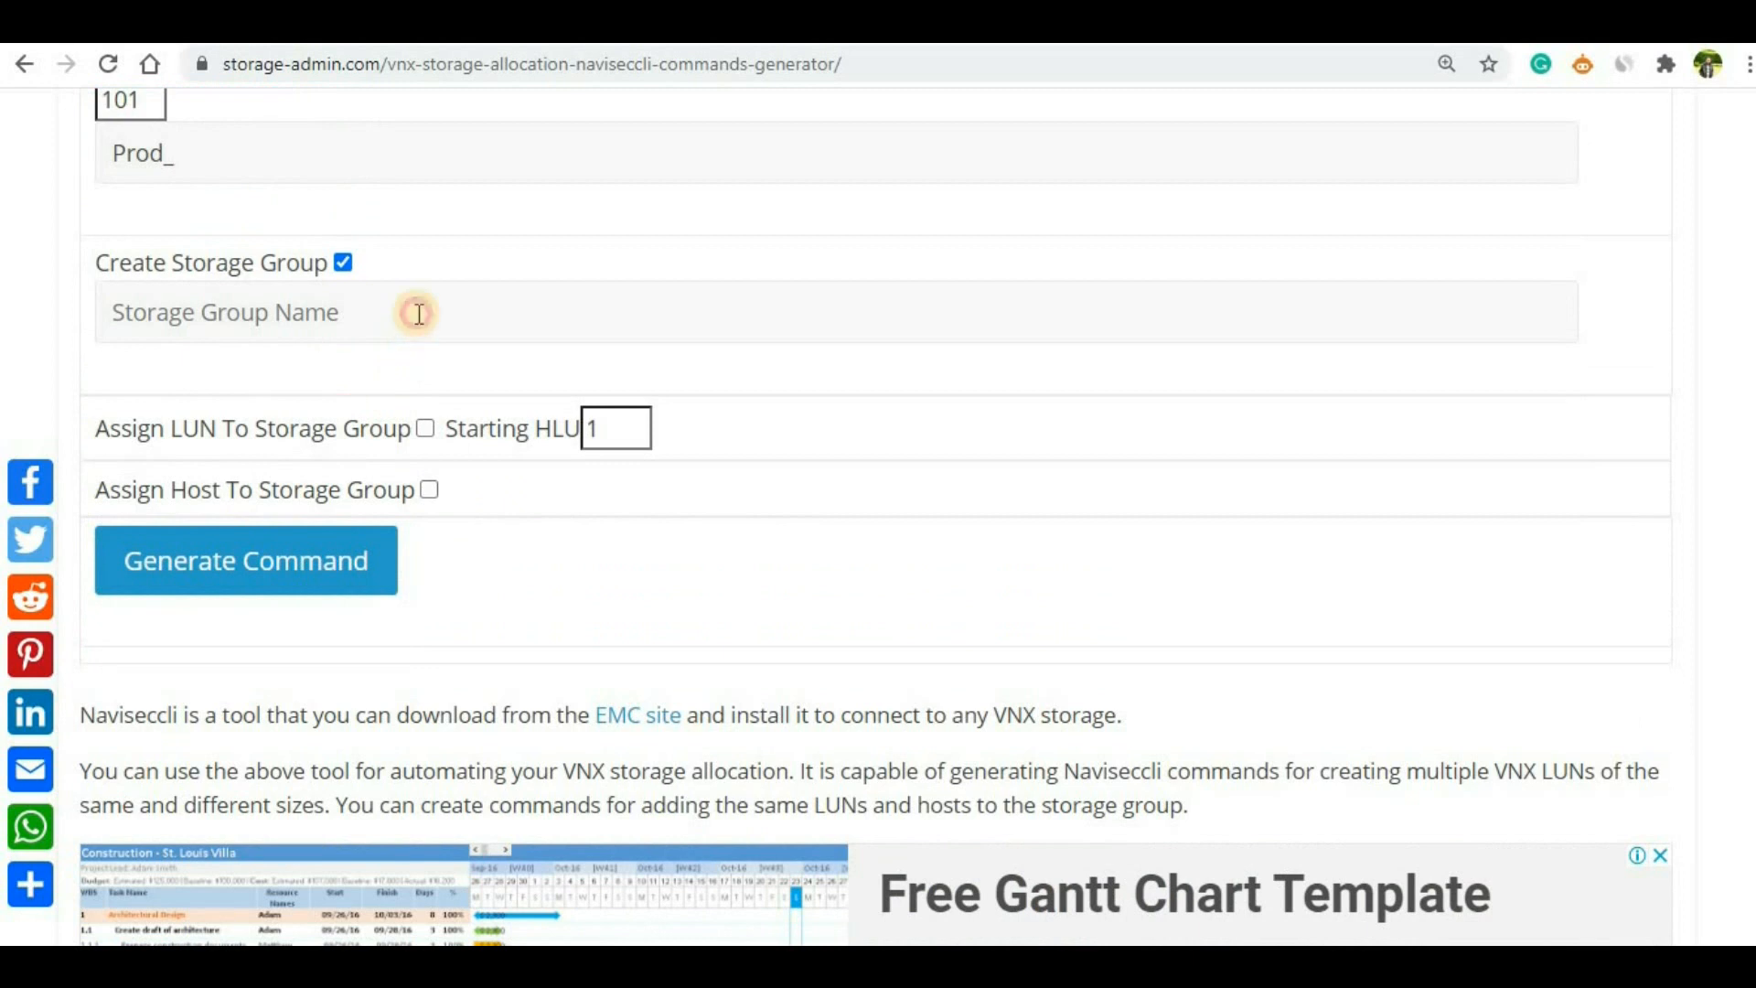
pyautogui.click(418, 314)
pyautogui.write('Prod')
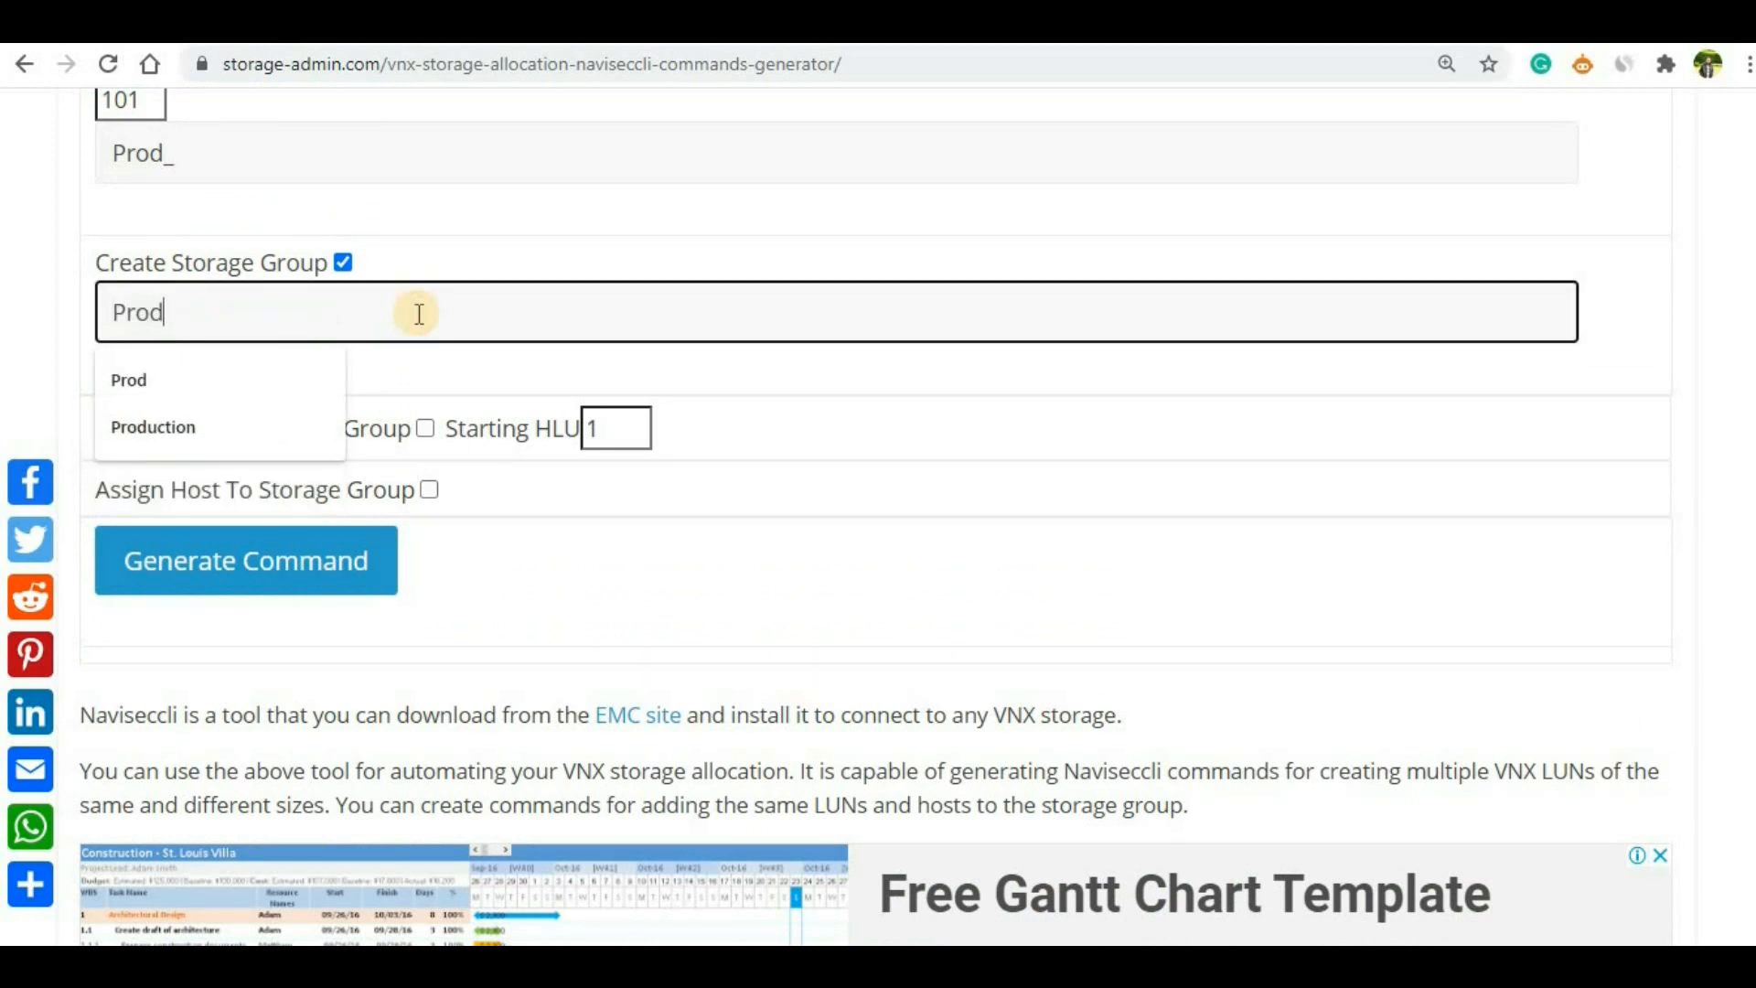
pyautogui.click(611, 239)
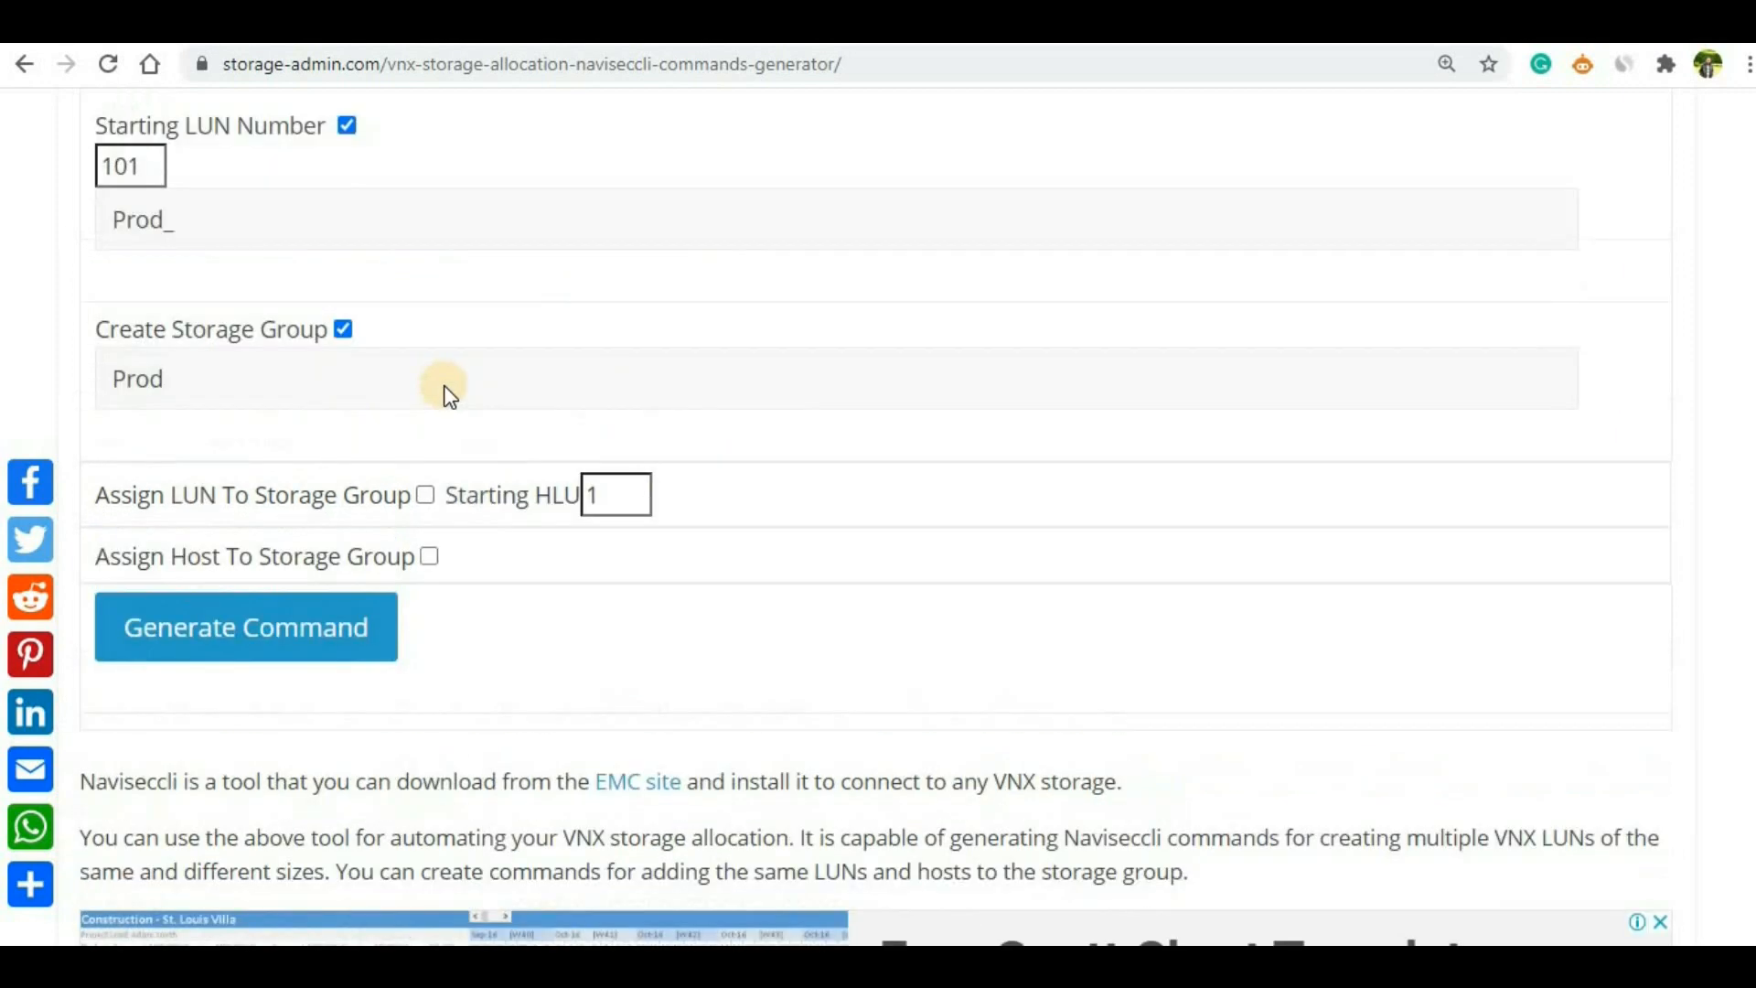
# Enable assigning the LUNs to the storage group and set the starting HLU to 6.
pyautogui.scroll(1, 447, 393)
pyautogui.scroll(5, 447, 417)
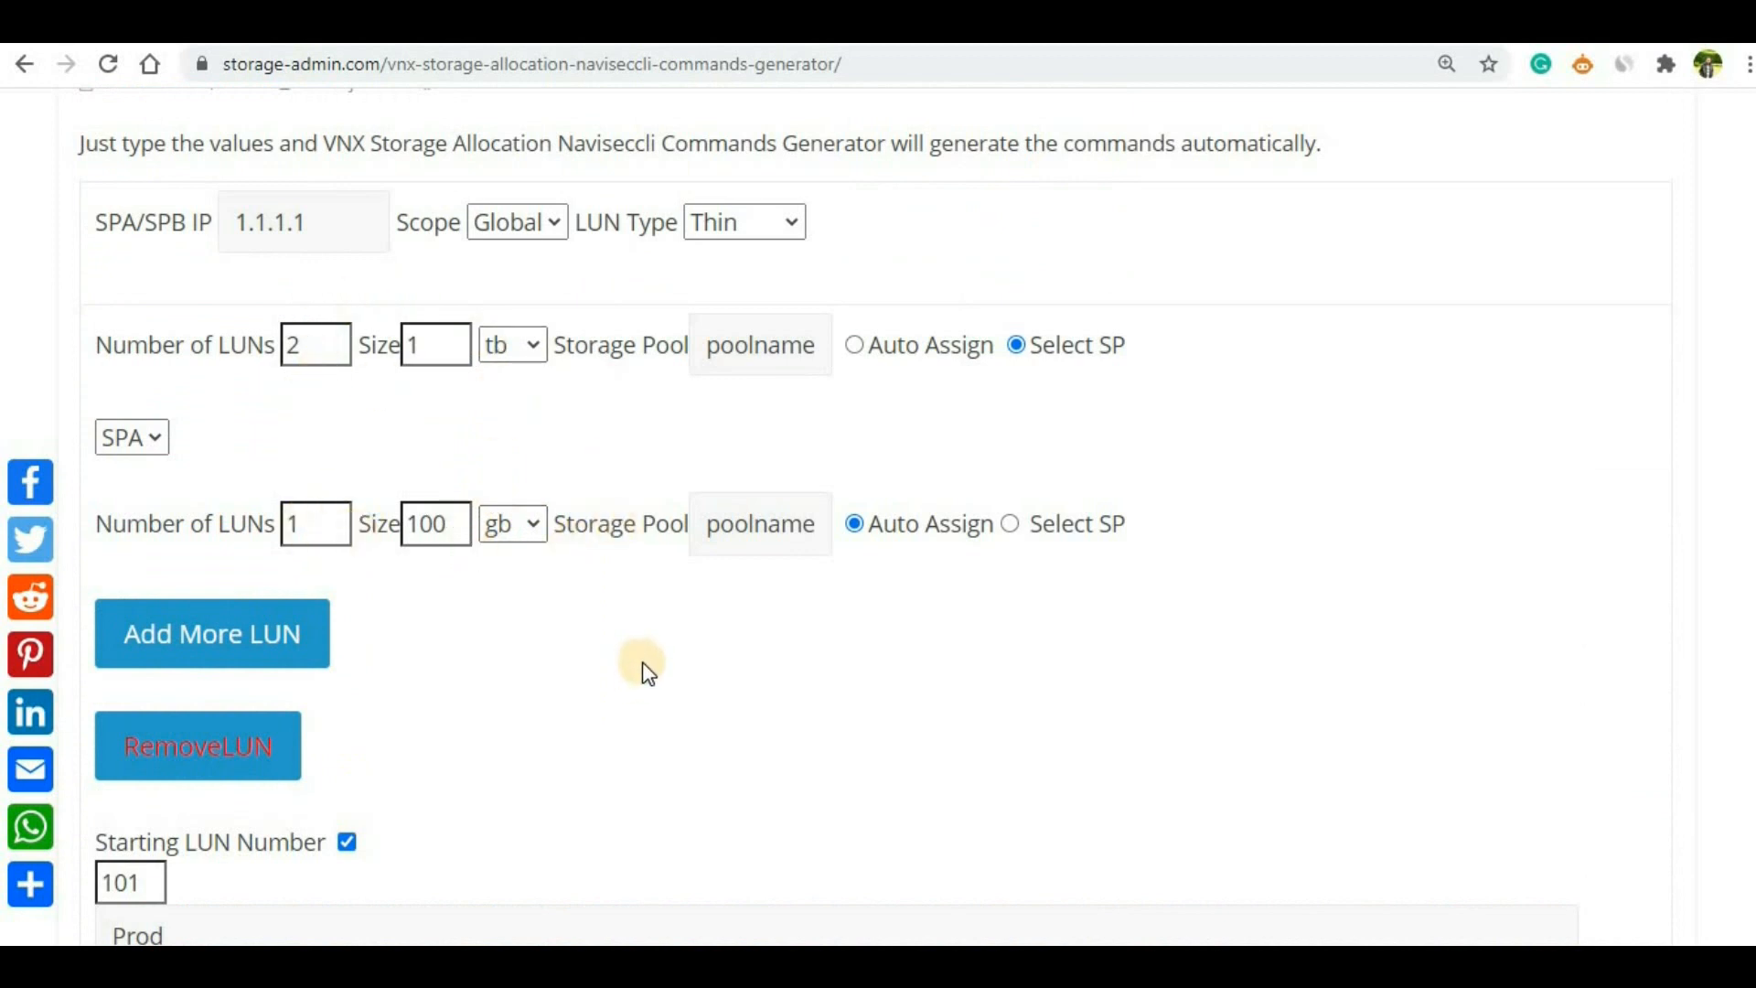
pyautogui.scroll(-2, 658, 650)
pyautogui.scroll(-3, 682, 624)
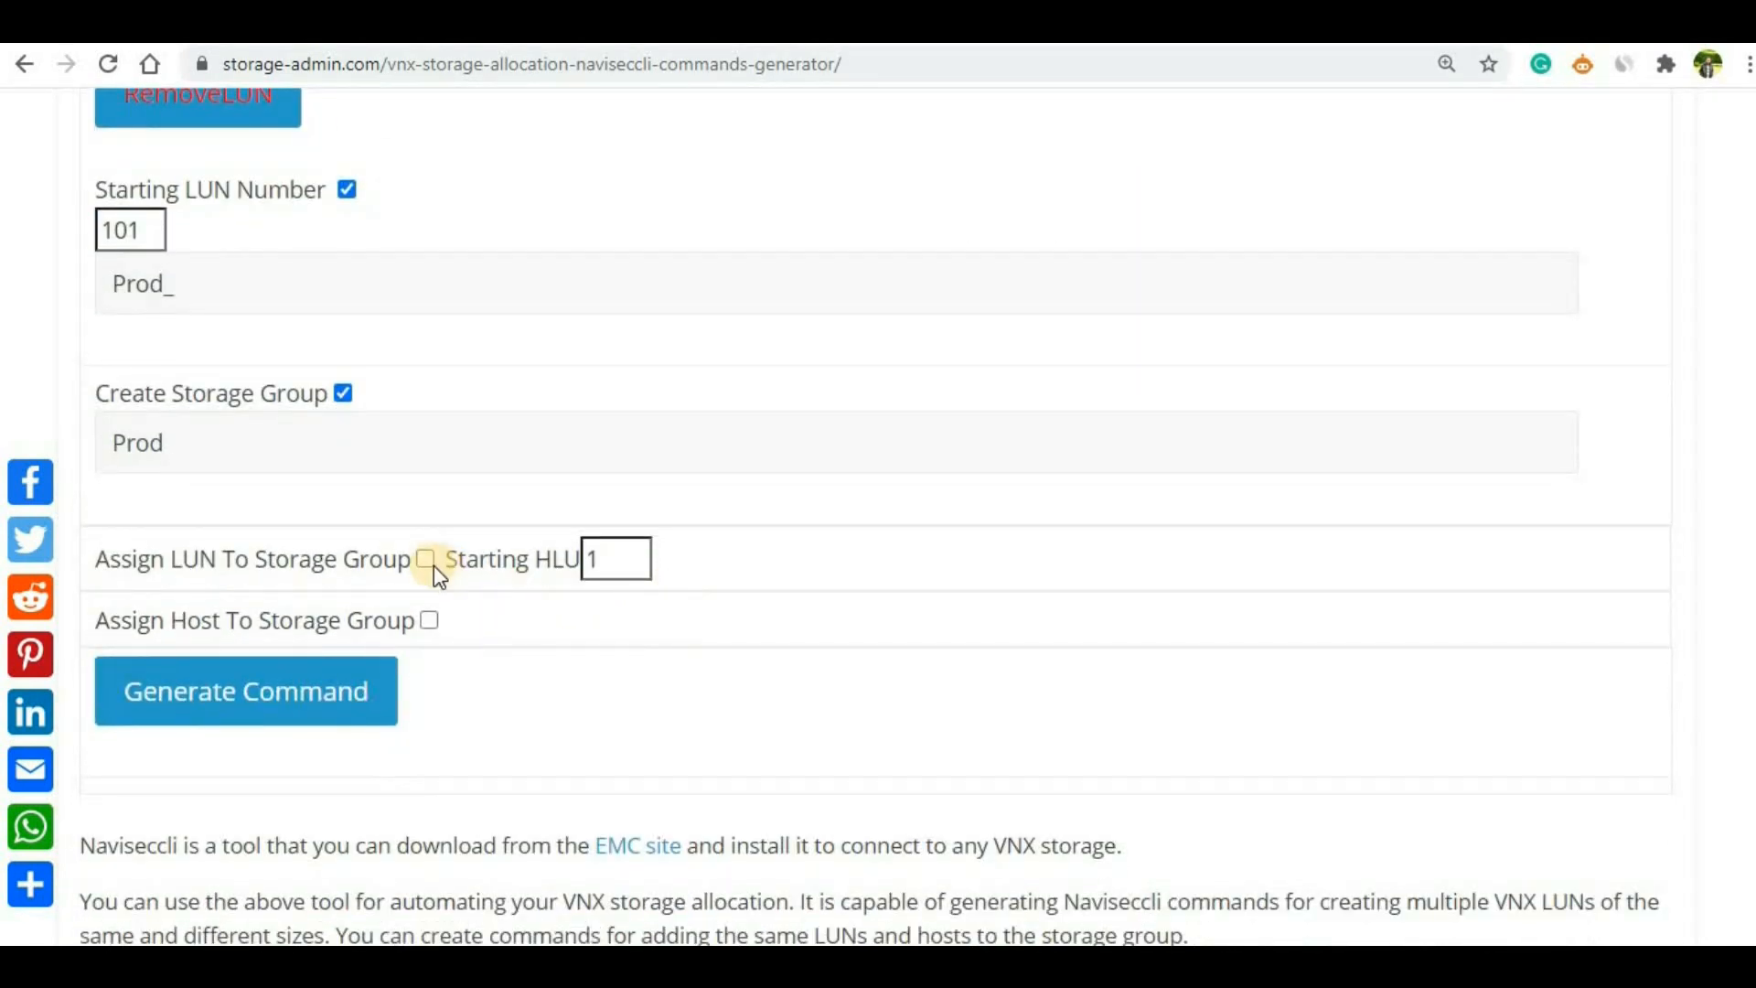
pyautogui.moveTo(157, 443); pyautogui.dragTo(81, 442)
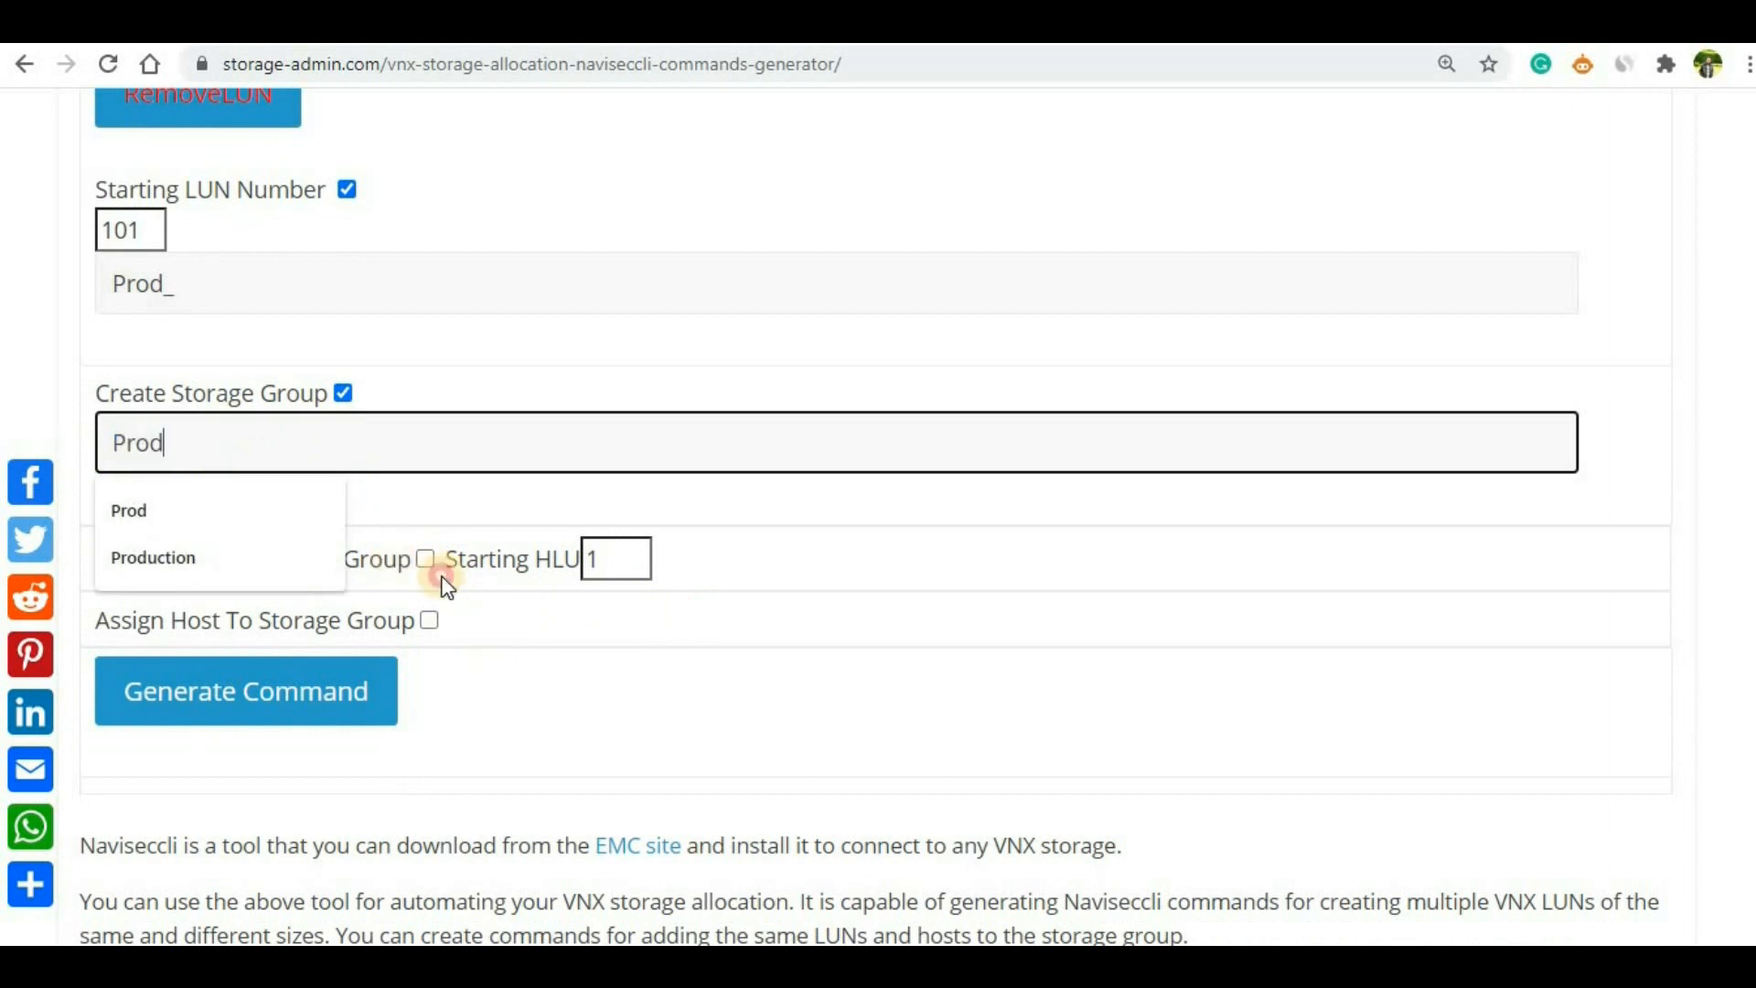
pyautogui.click(419, 560)
pyautogui.click(424, 558)
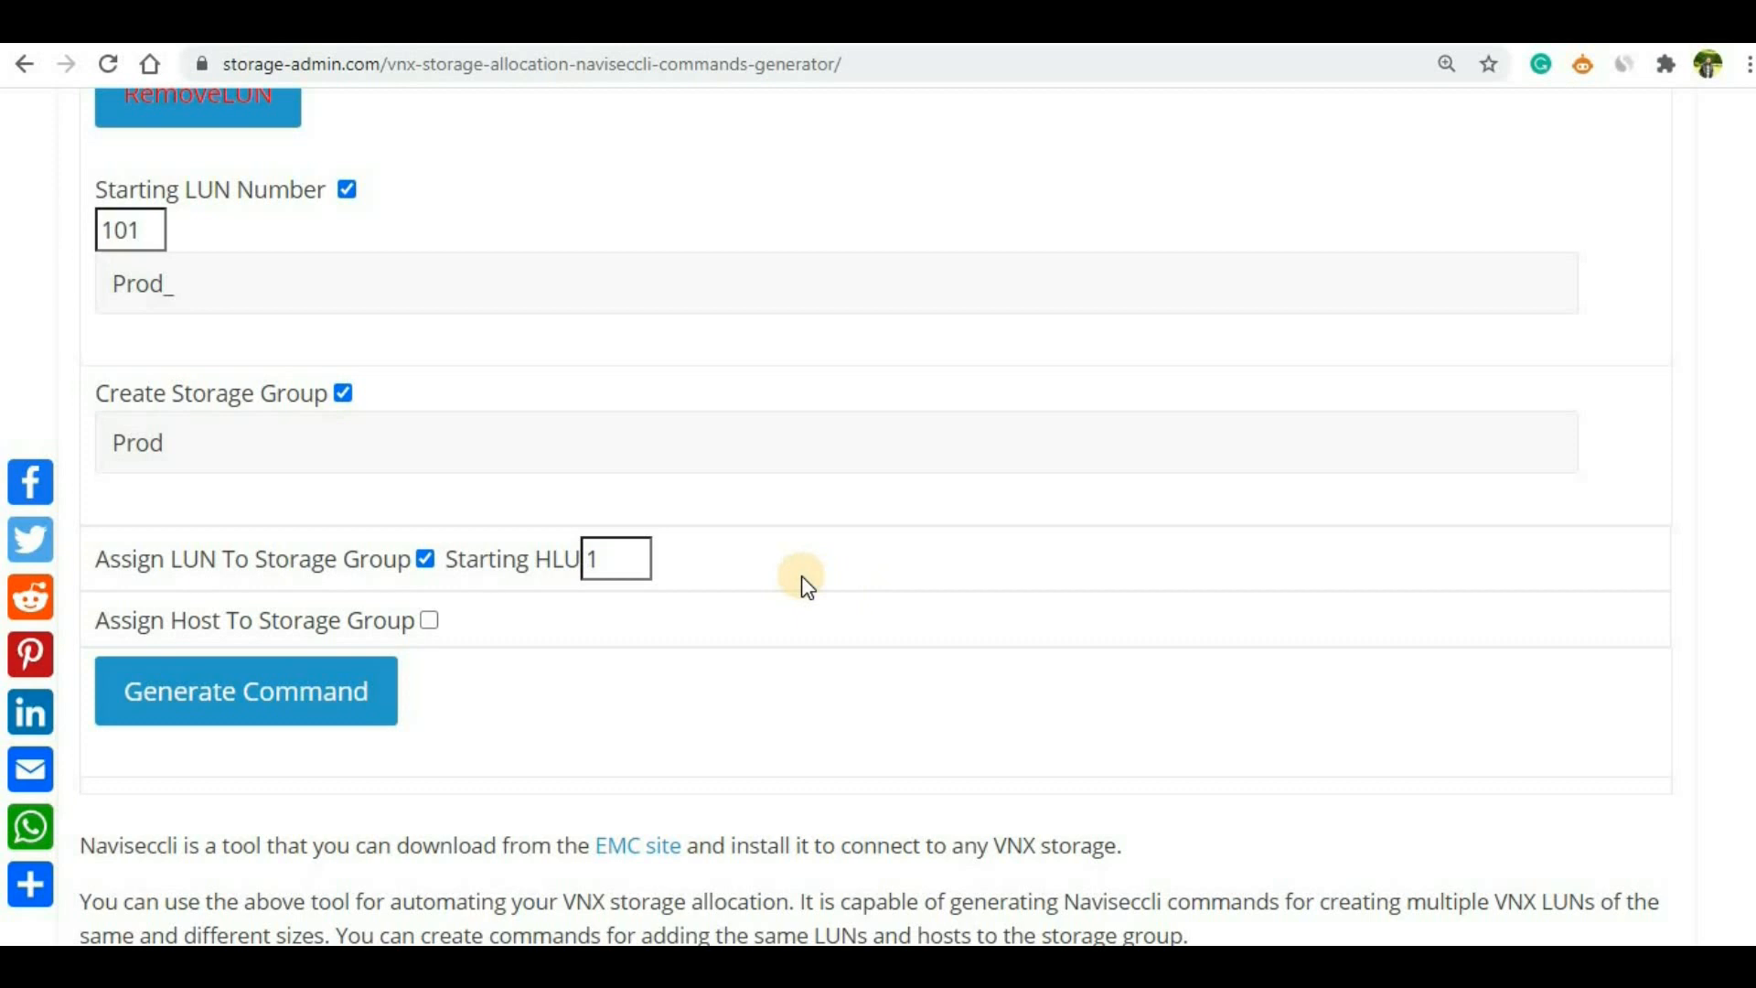
pyautogui.click(633, 553)
pyautogui.click(633, 553)
pyautogui.scroll(-1, 749, 563)
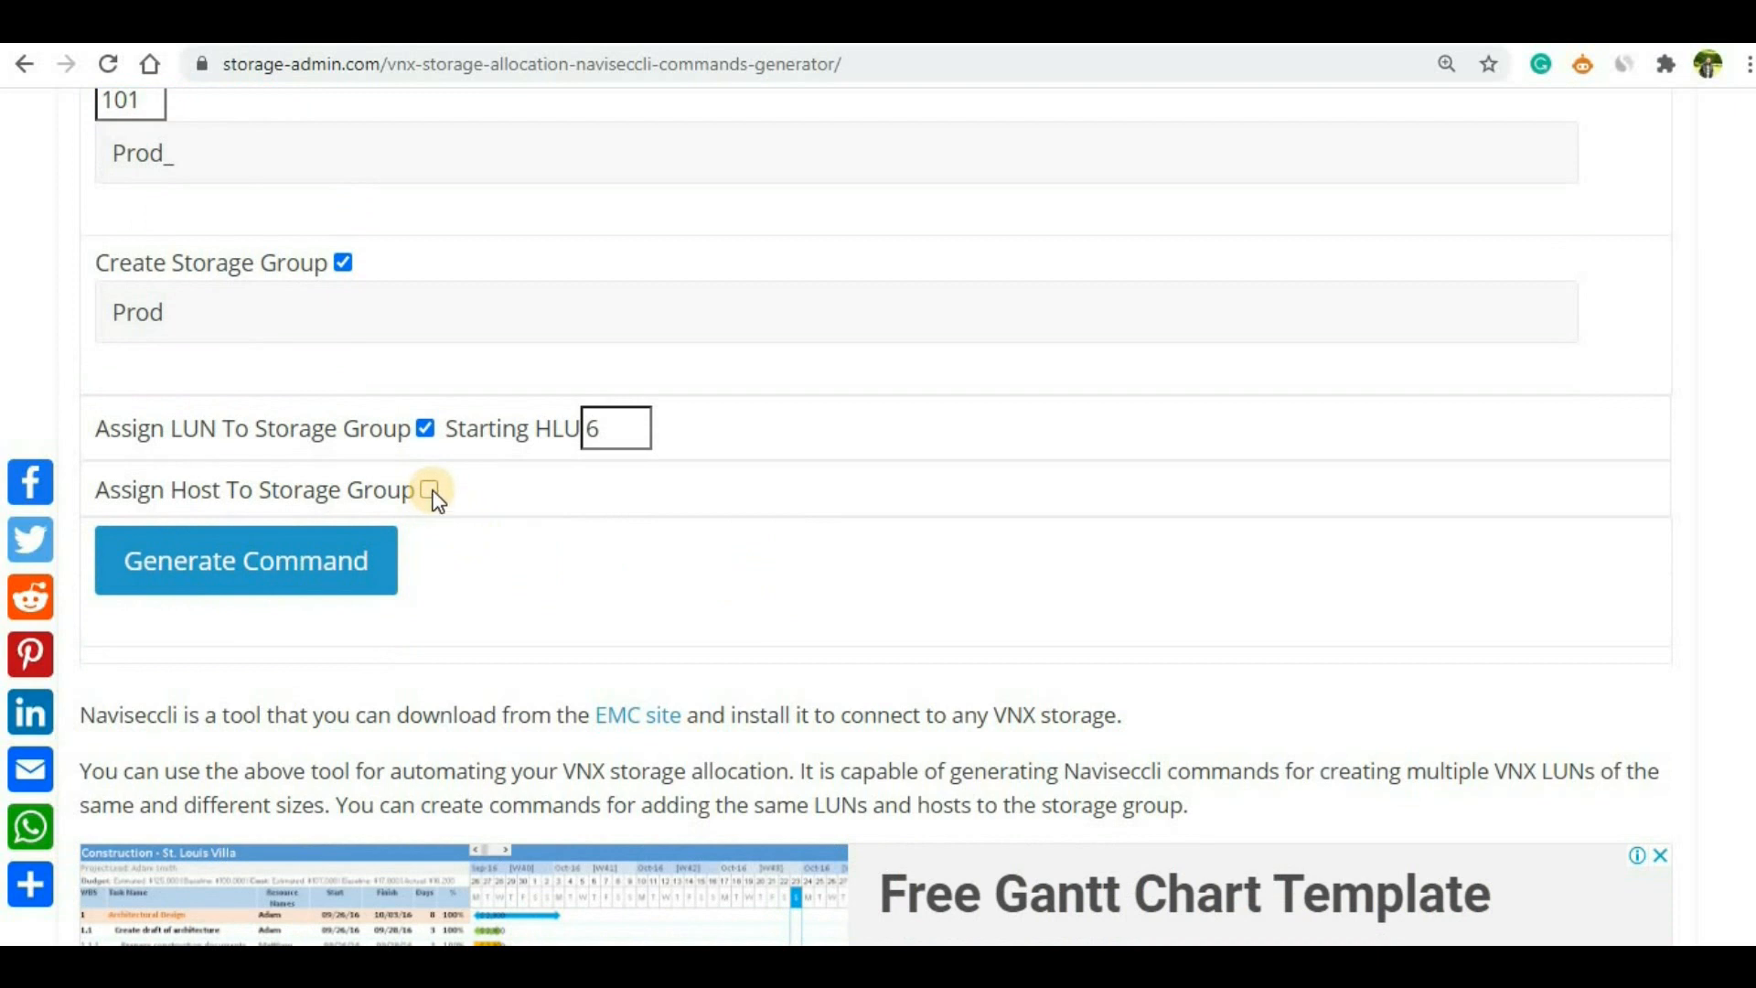
# Enable assigning a host to the storage group and enter ServerName as the host name.
pyautogui.moveTo(199, 319); pyautogui.dragTo(74, 311)
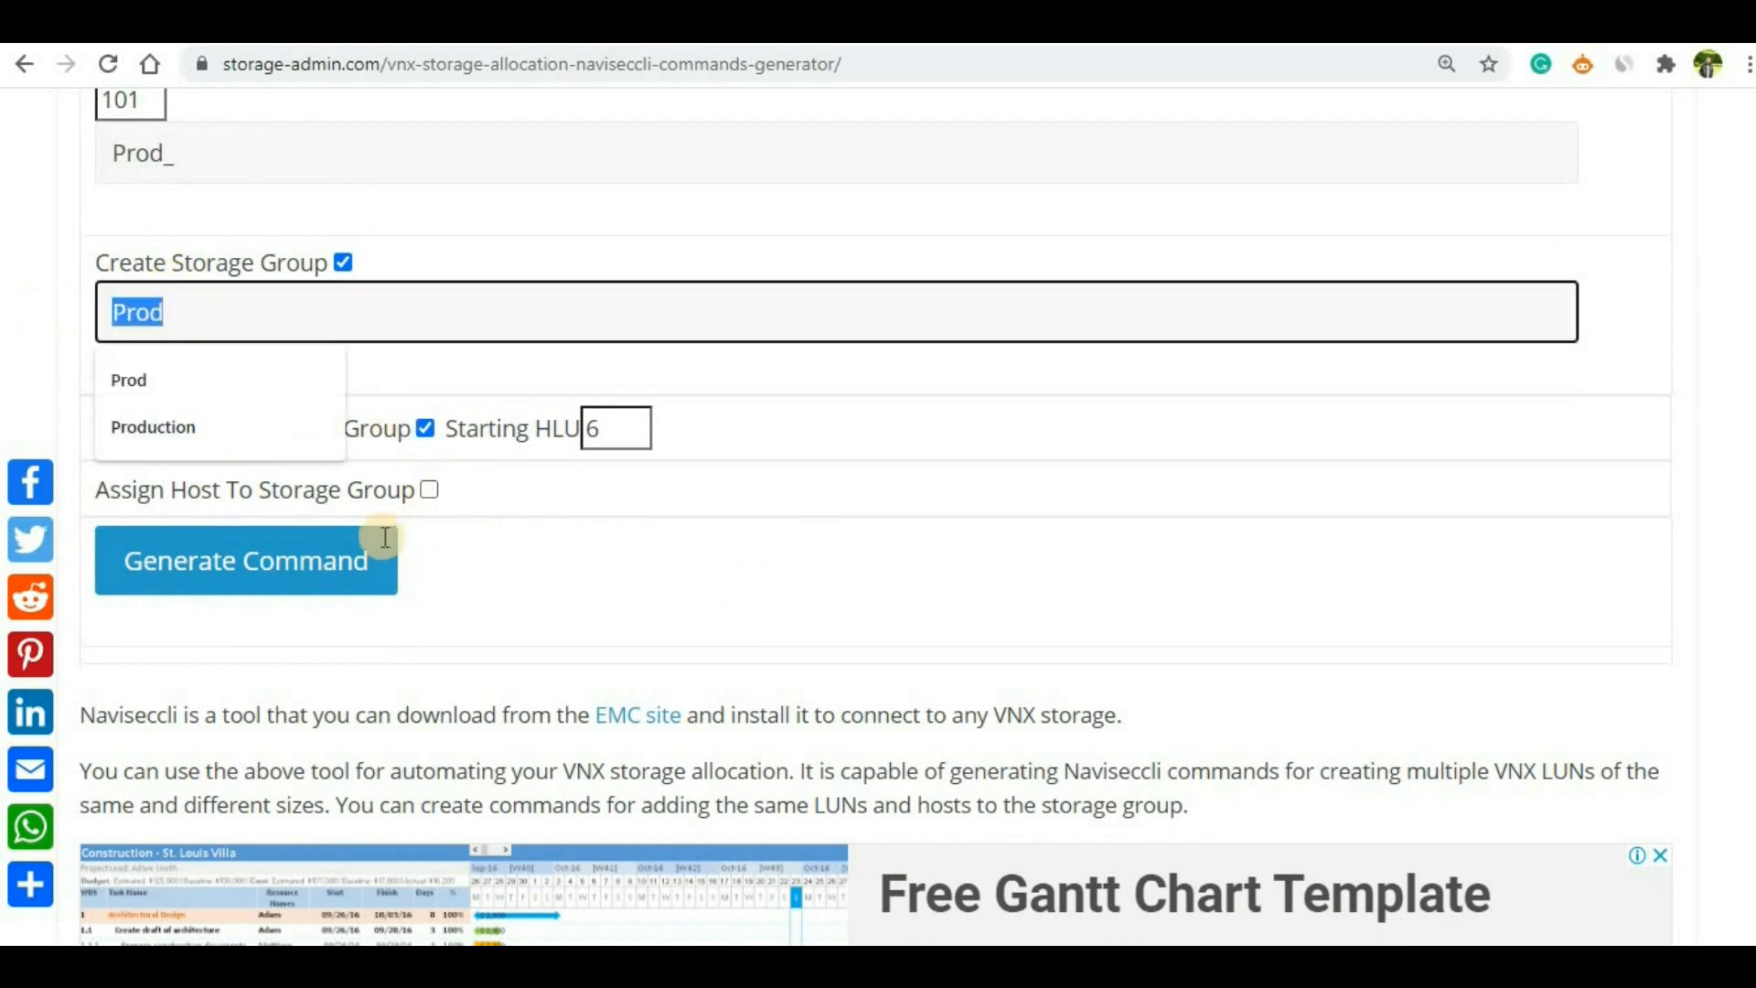
pyautogui.click(424, 491)
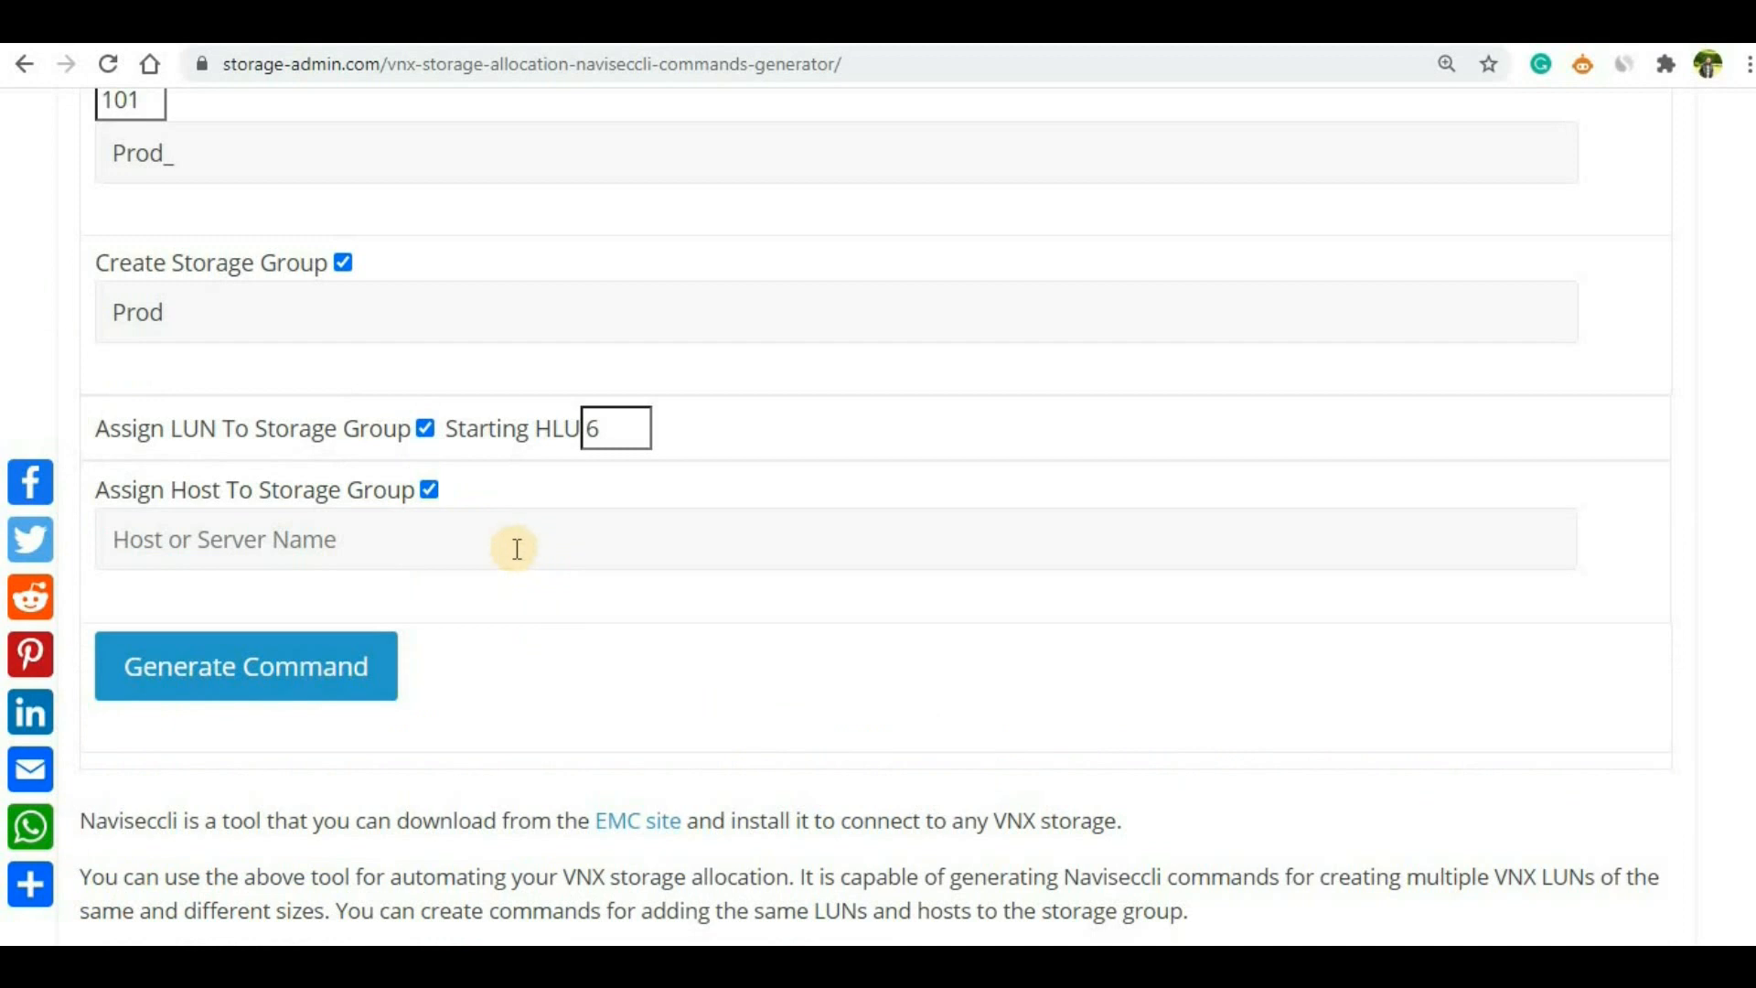
pyautogui.click(367, 538)
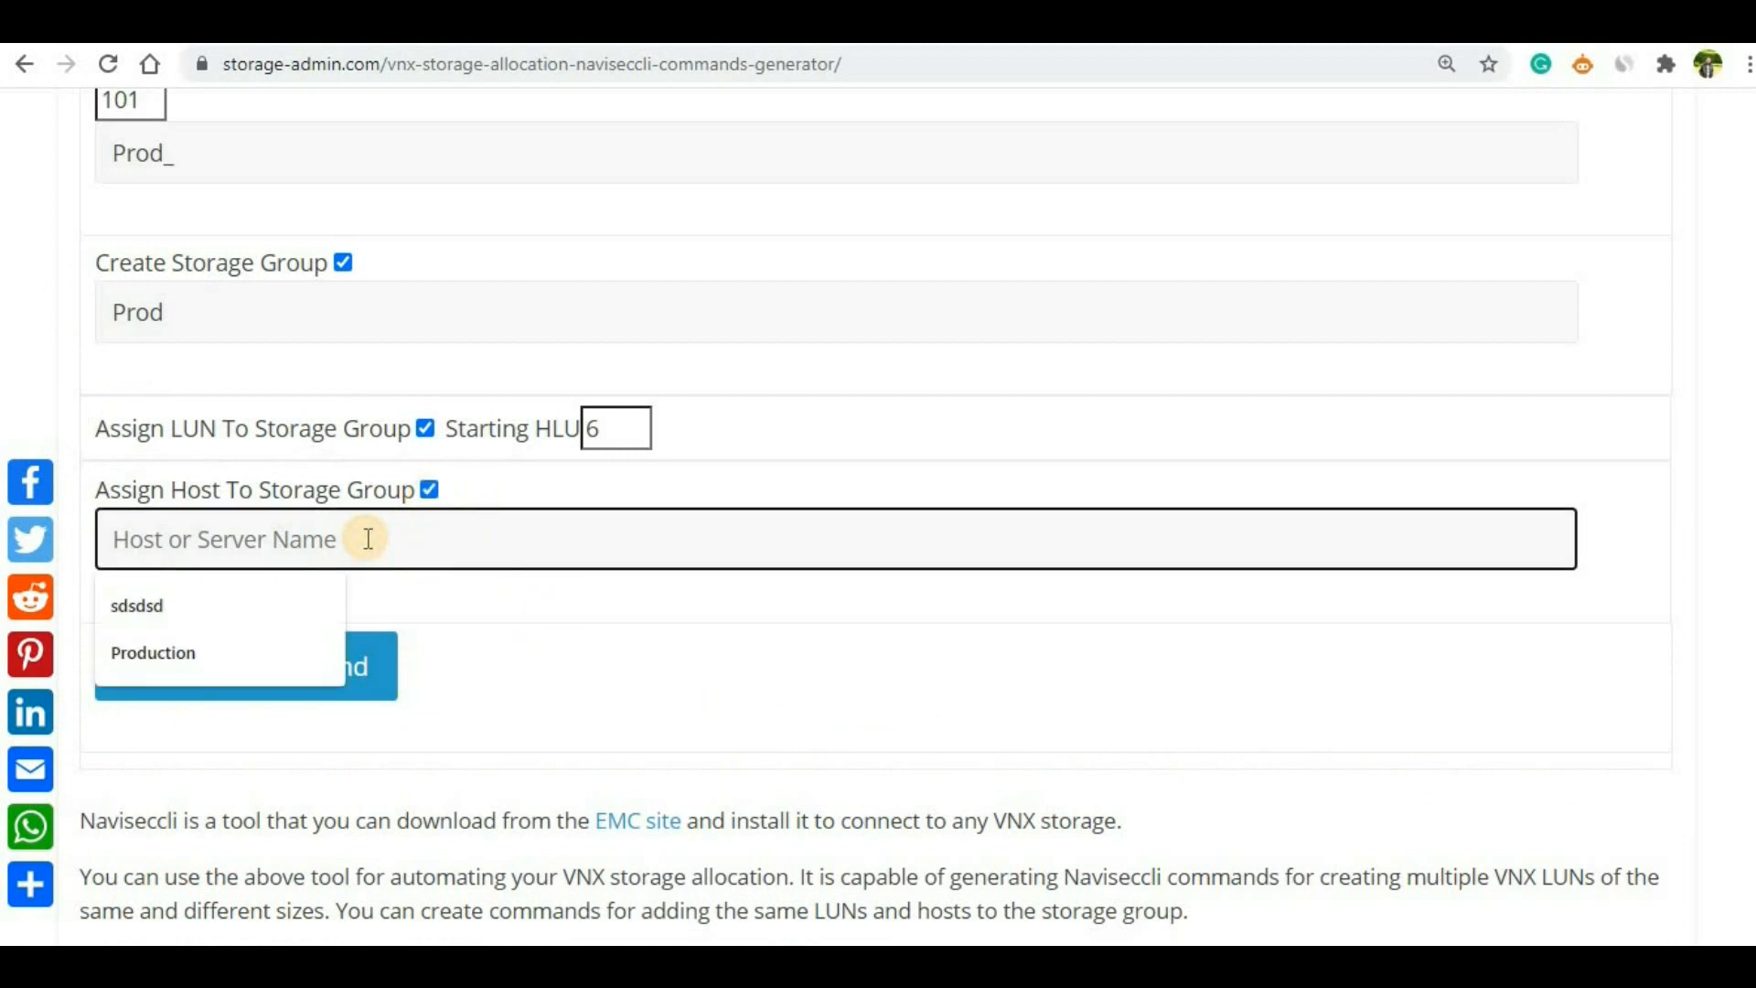
pyautogui.write('ServeName')
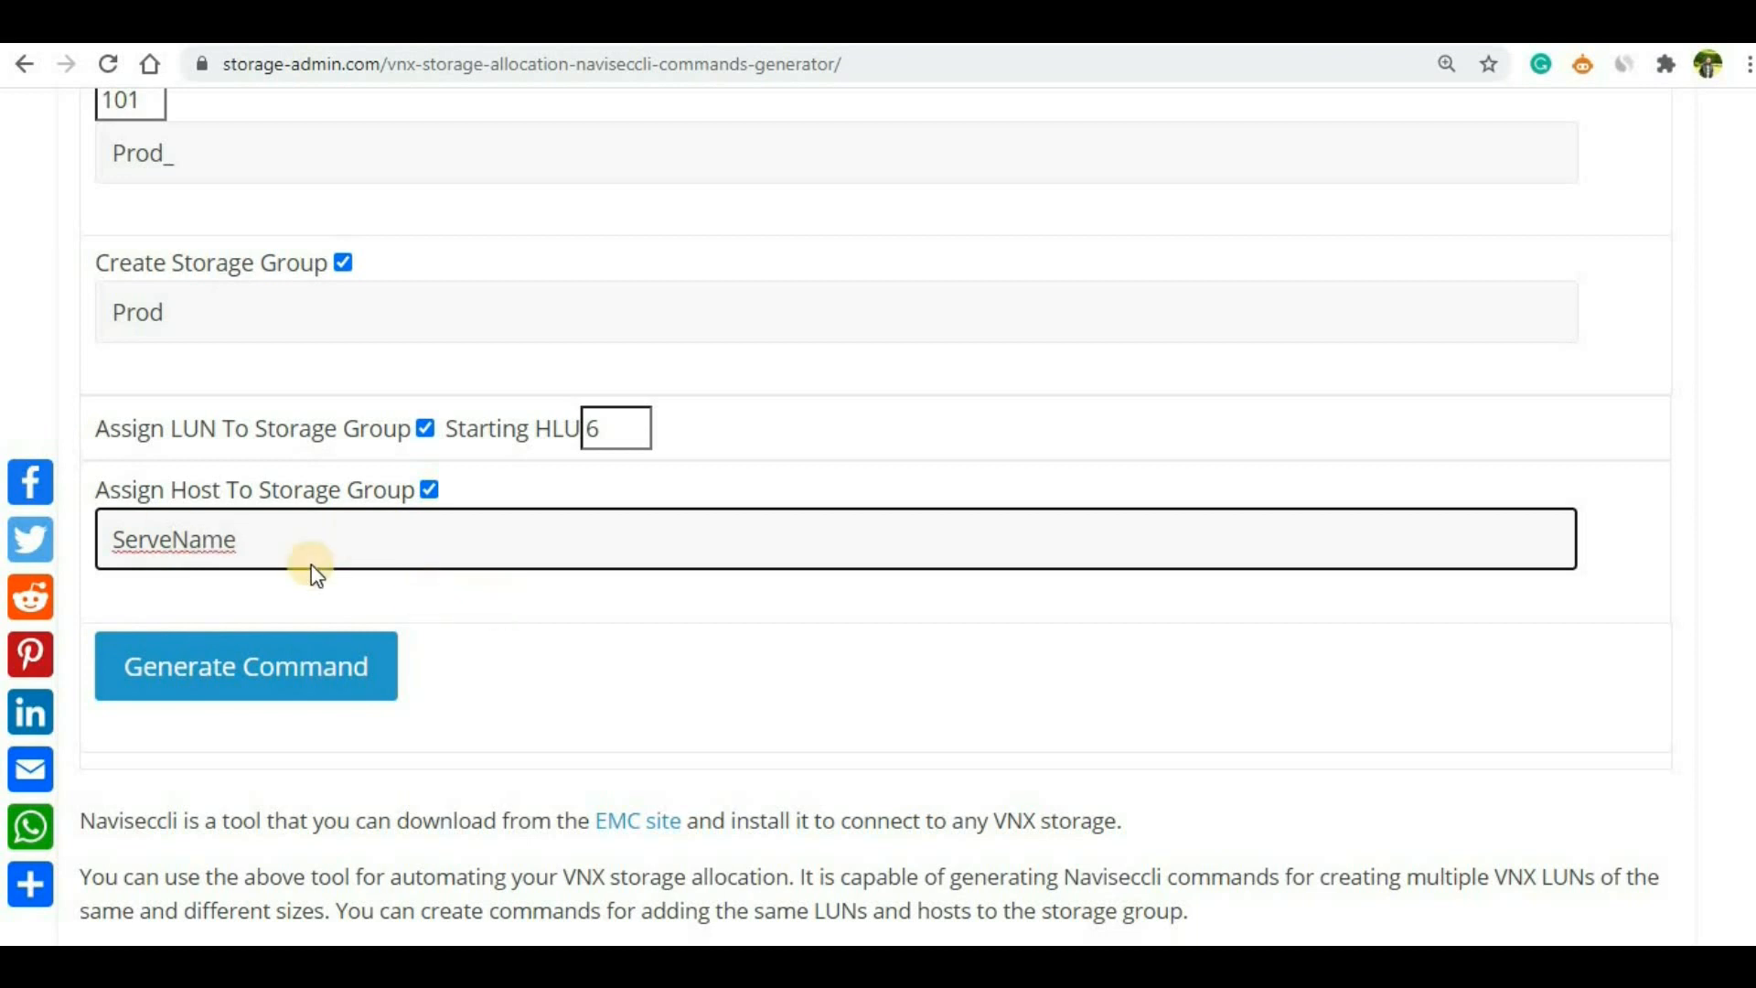
pyautogui.click(182, 539)
pyautogui.write('r')
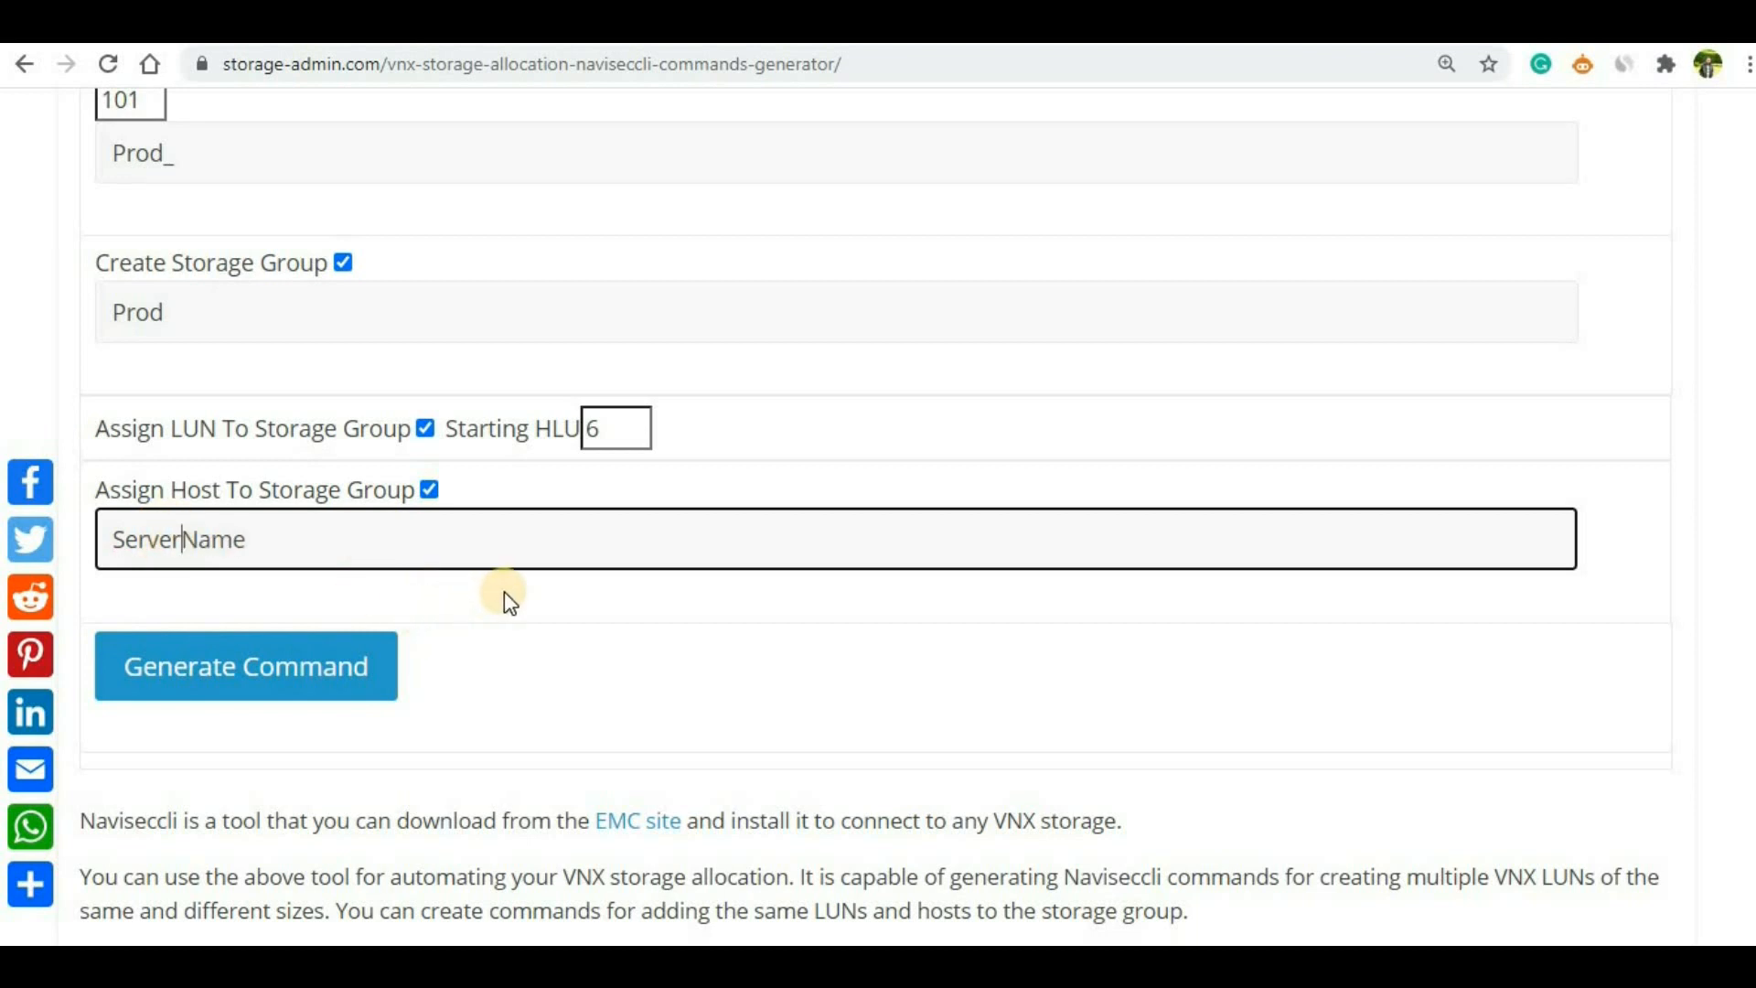
# Review the completed form entries and generate the naviseccli commands.
pyautogui.scroll(8, 667, 605)
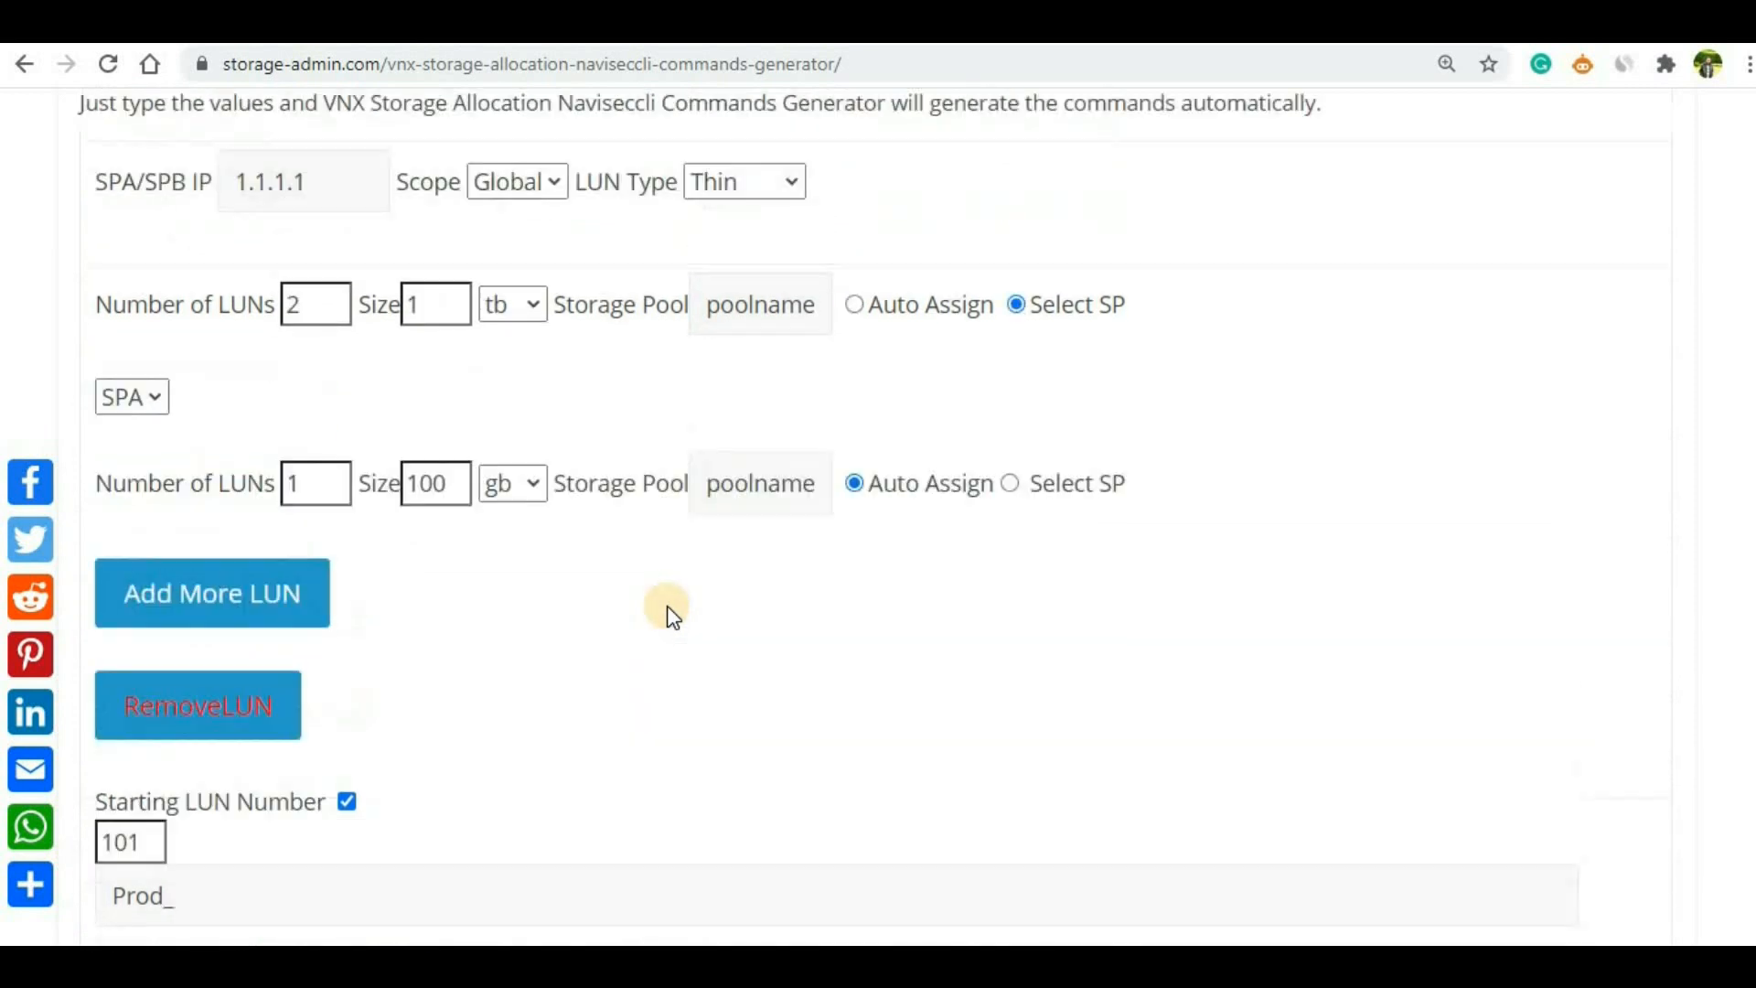
pyautogui.scroll(-3, 732, 612)
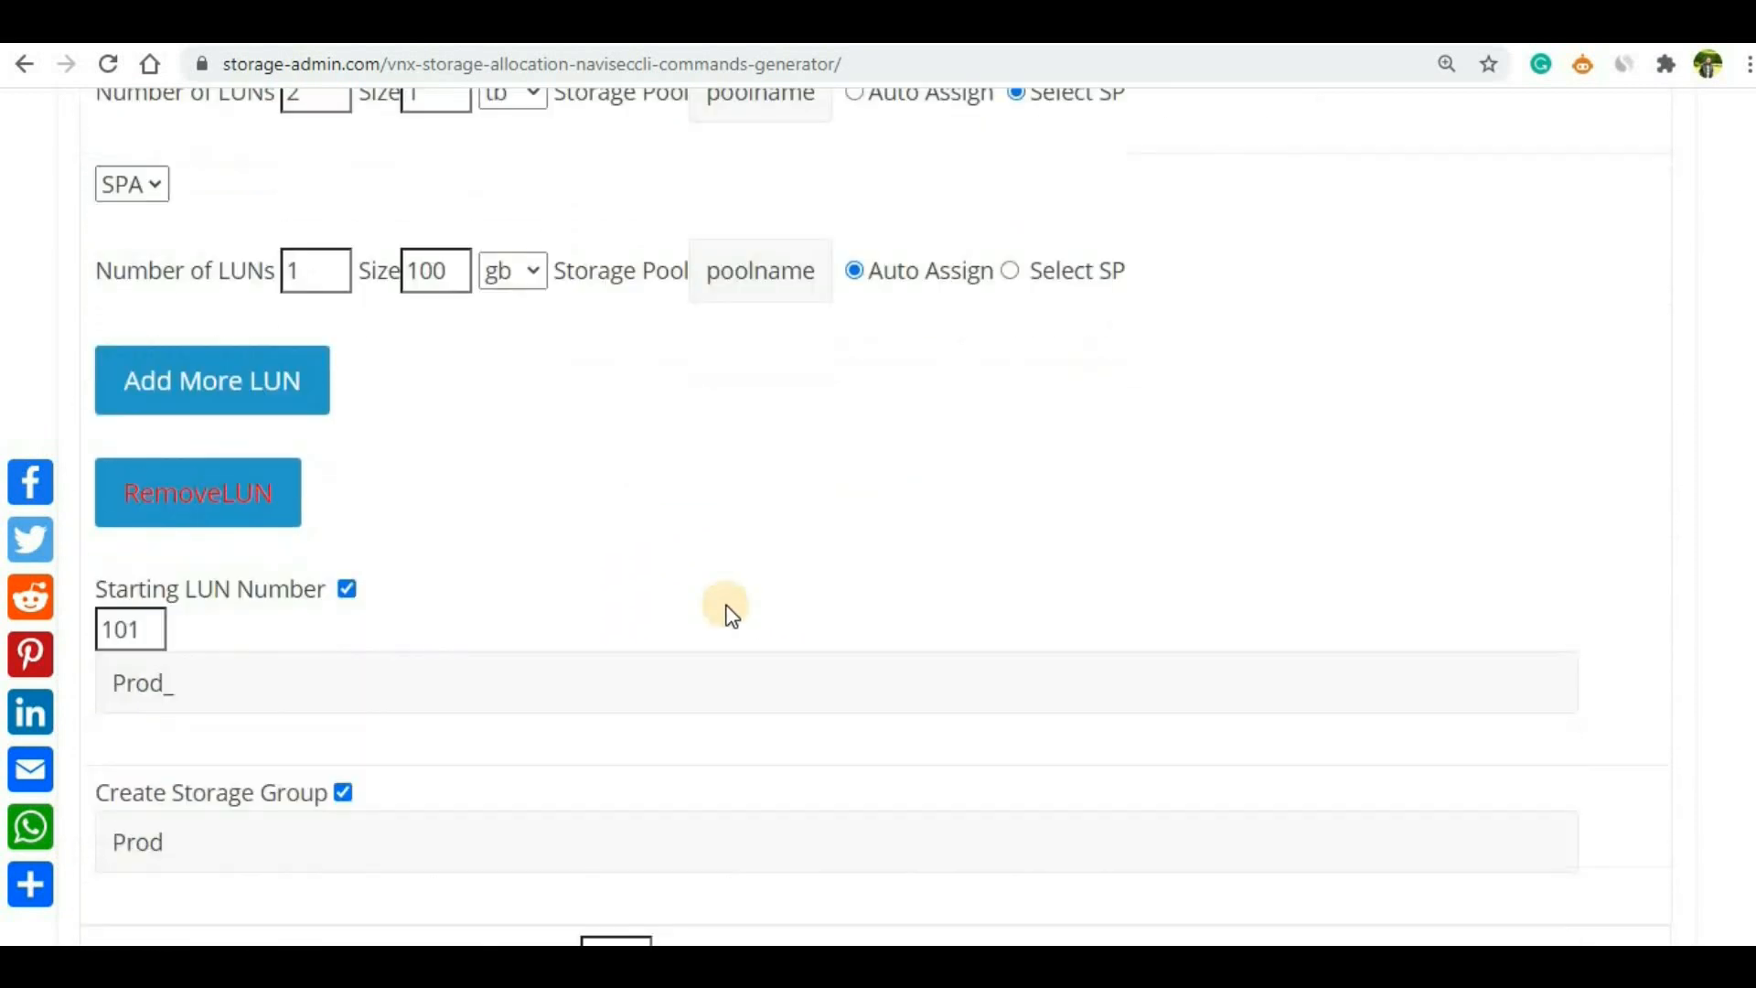
pyautogui.scroll(-6, 675, 488)
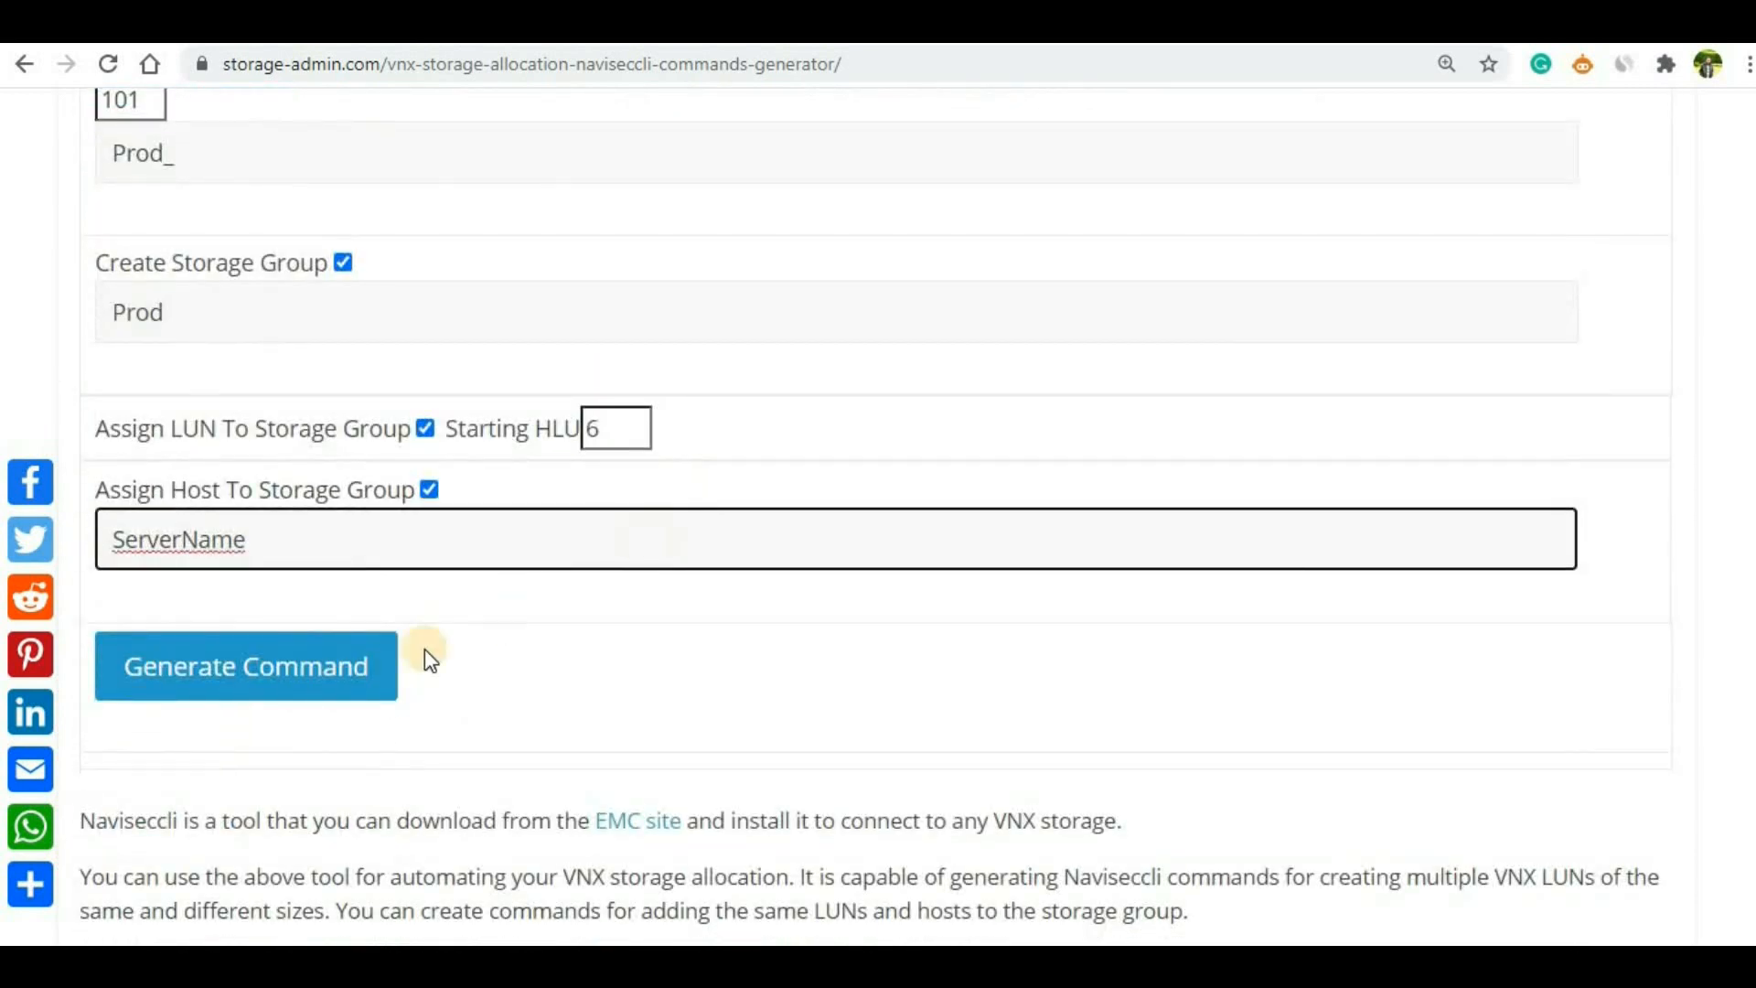
pyautogui.click(267, 667)
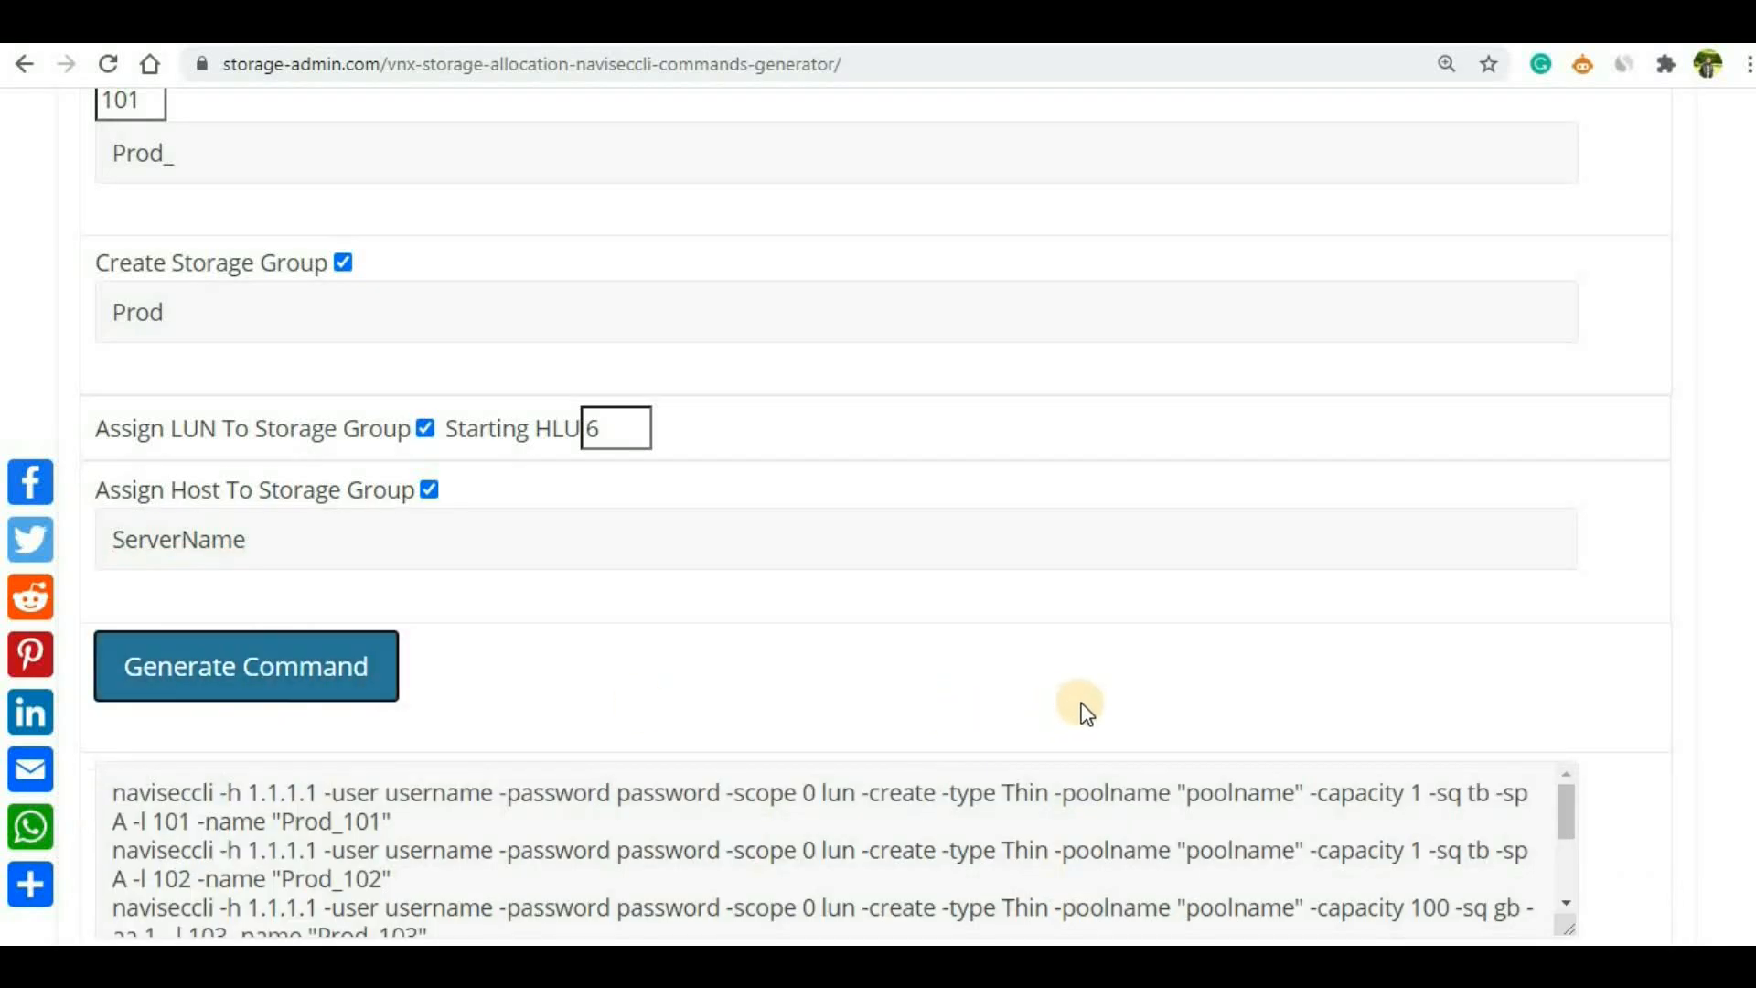
# Enlarge the generated command output area, then export the commands and open the downloaded result.txt.
pyautogui.scroll(-4, 1098, 695)
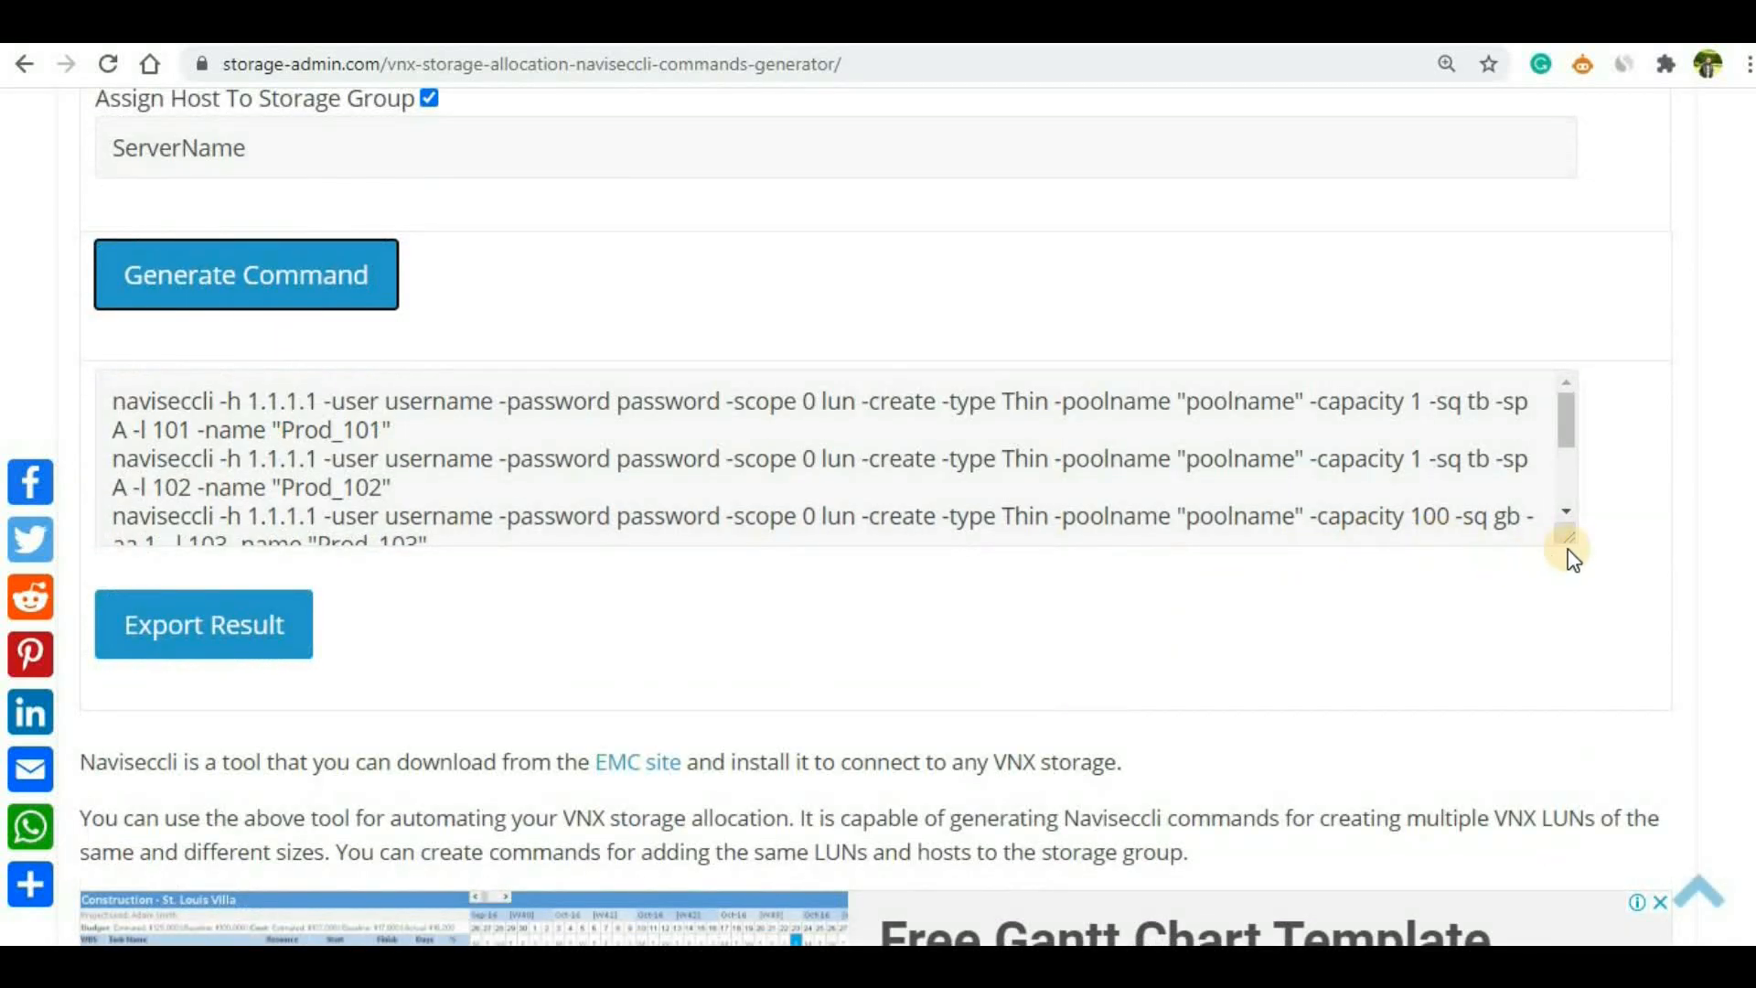
pyautogui.moveTo(1569, 544); pyautogui.dragTo(1624, 771)
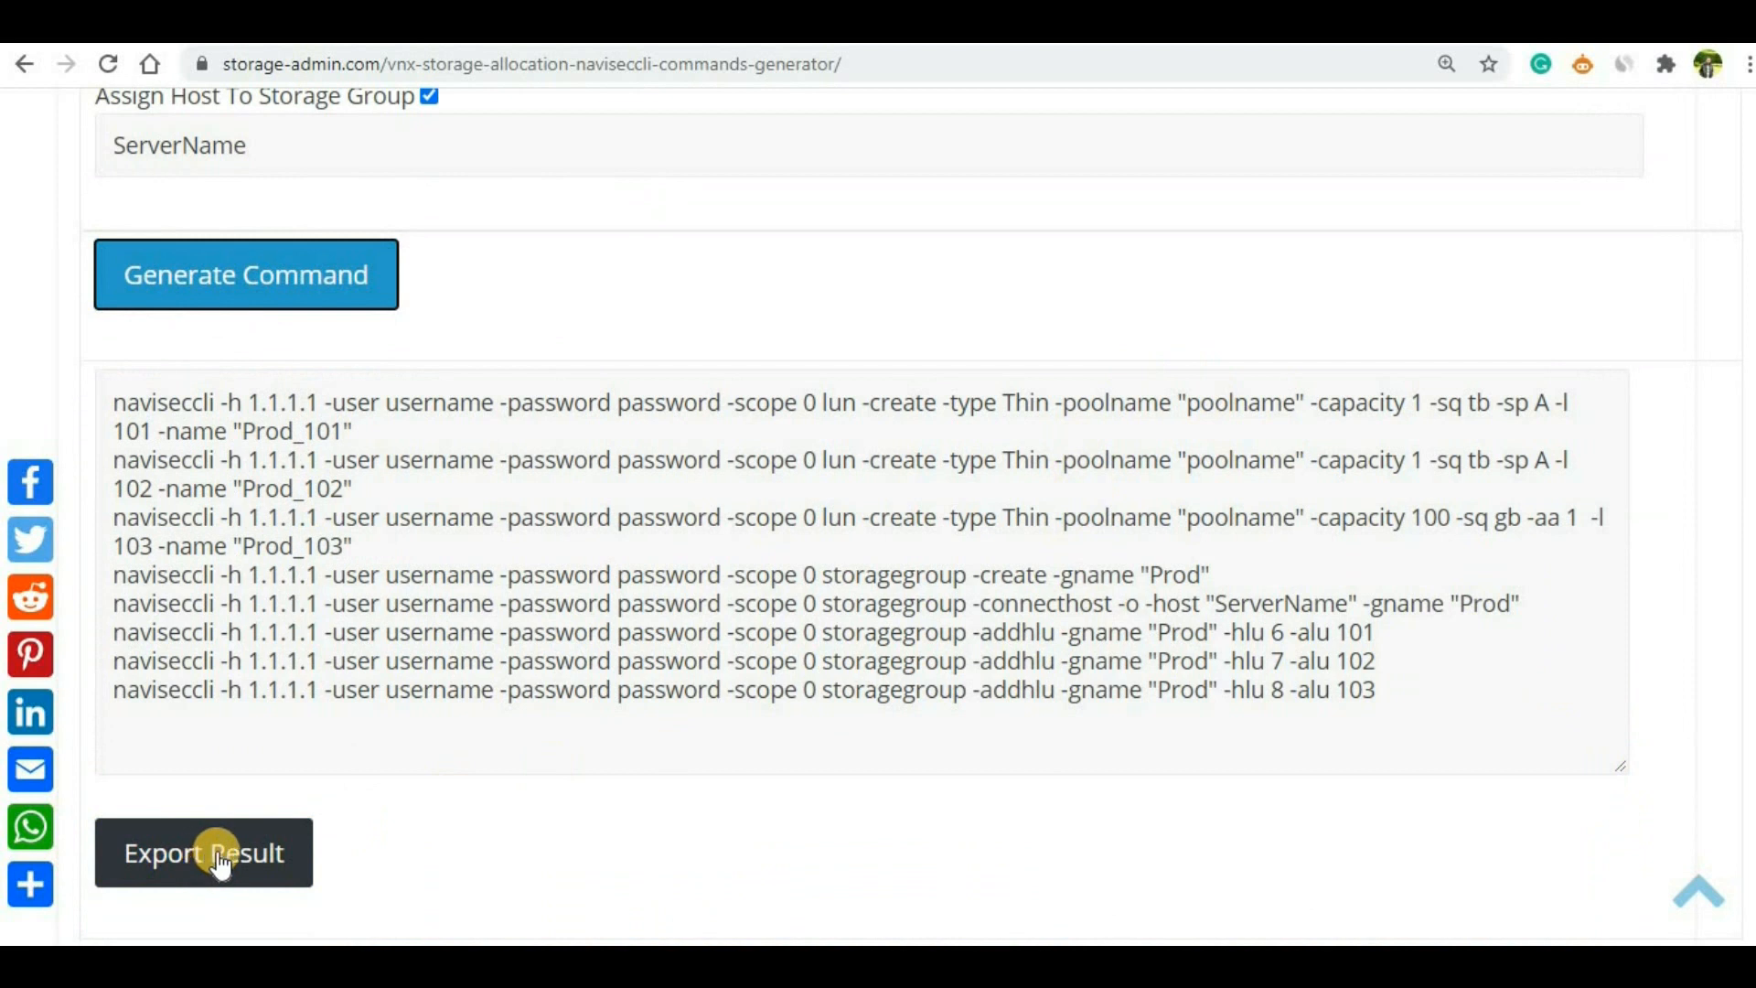
pyautogui.click(252, 851)
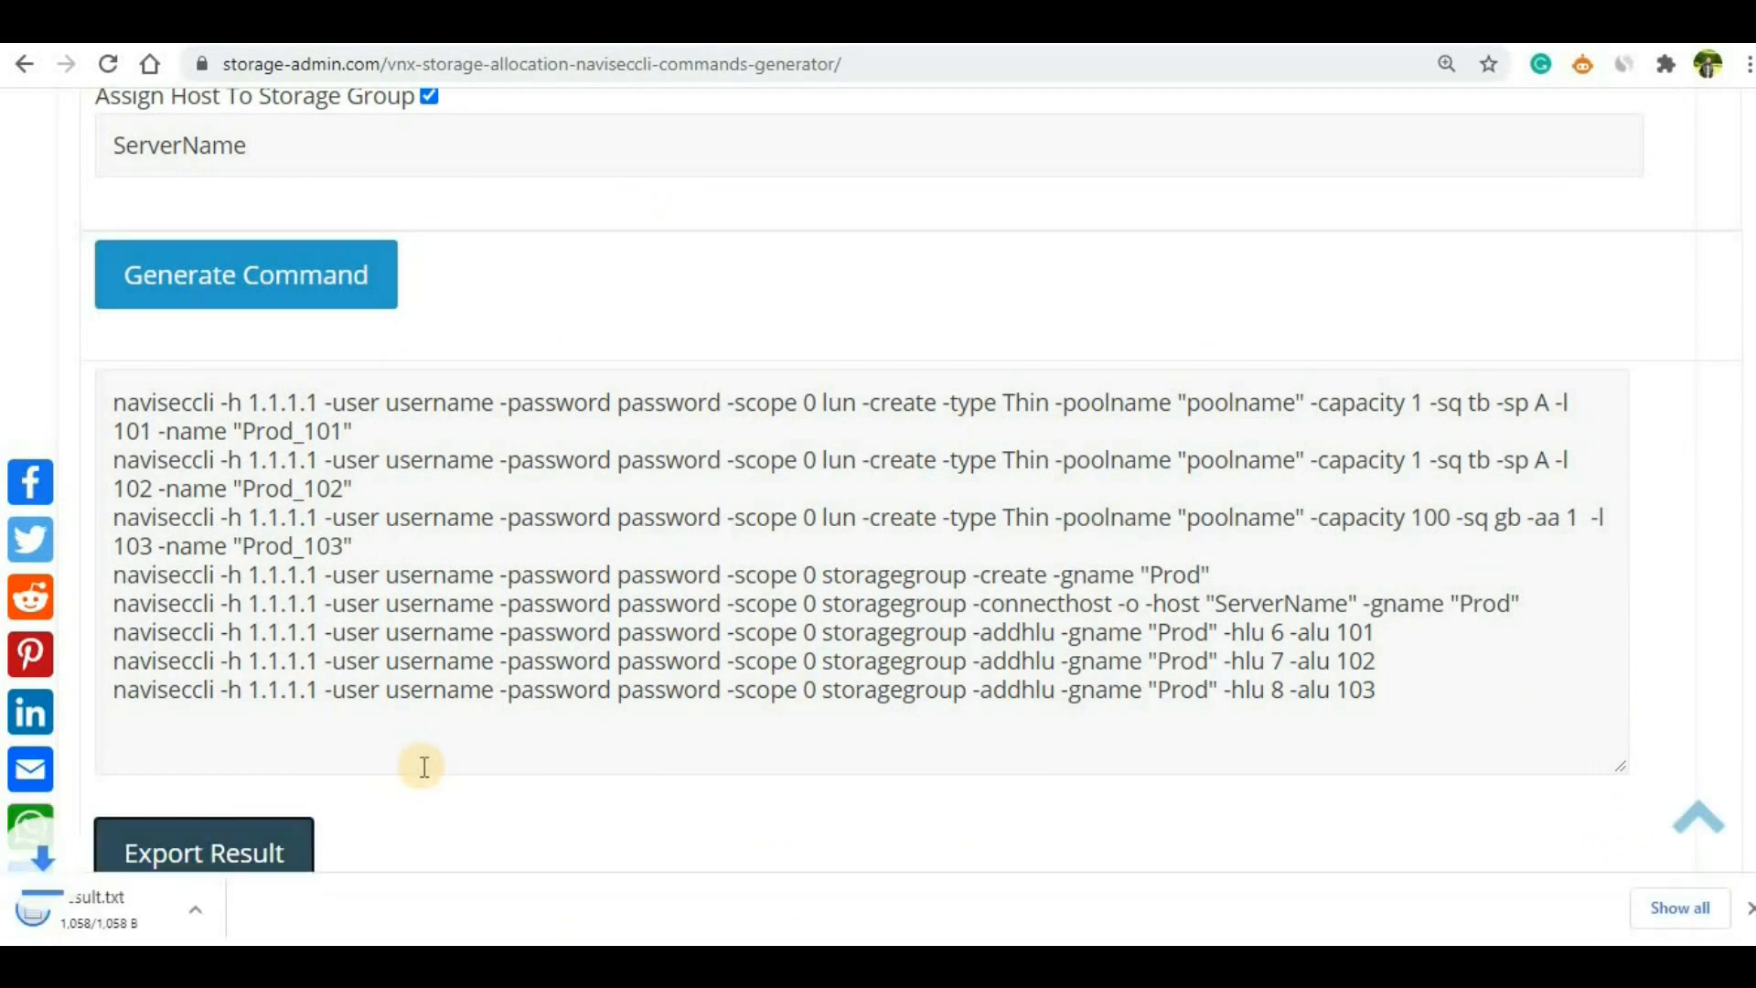
pyautogui.click(150, 908)
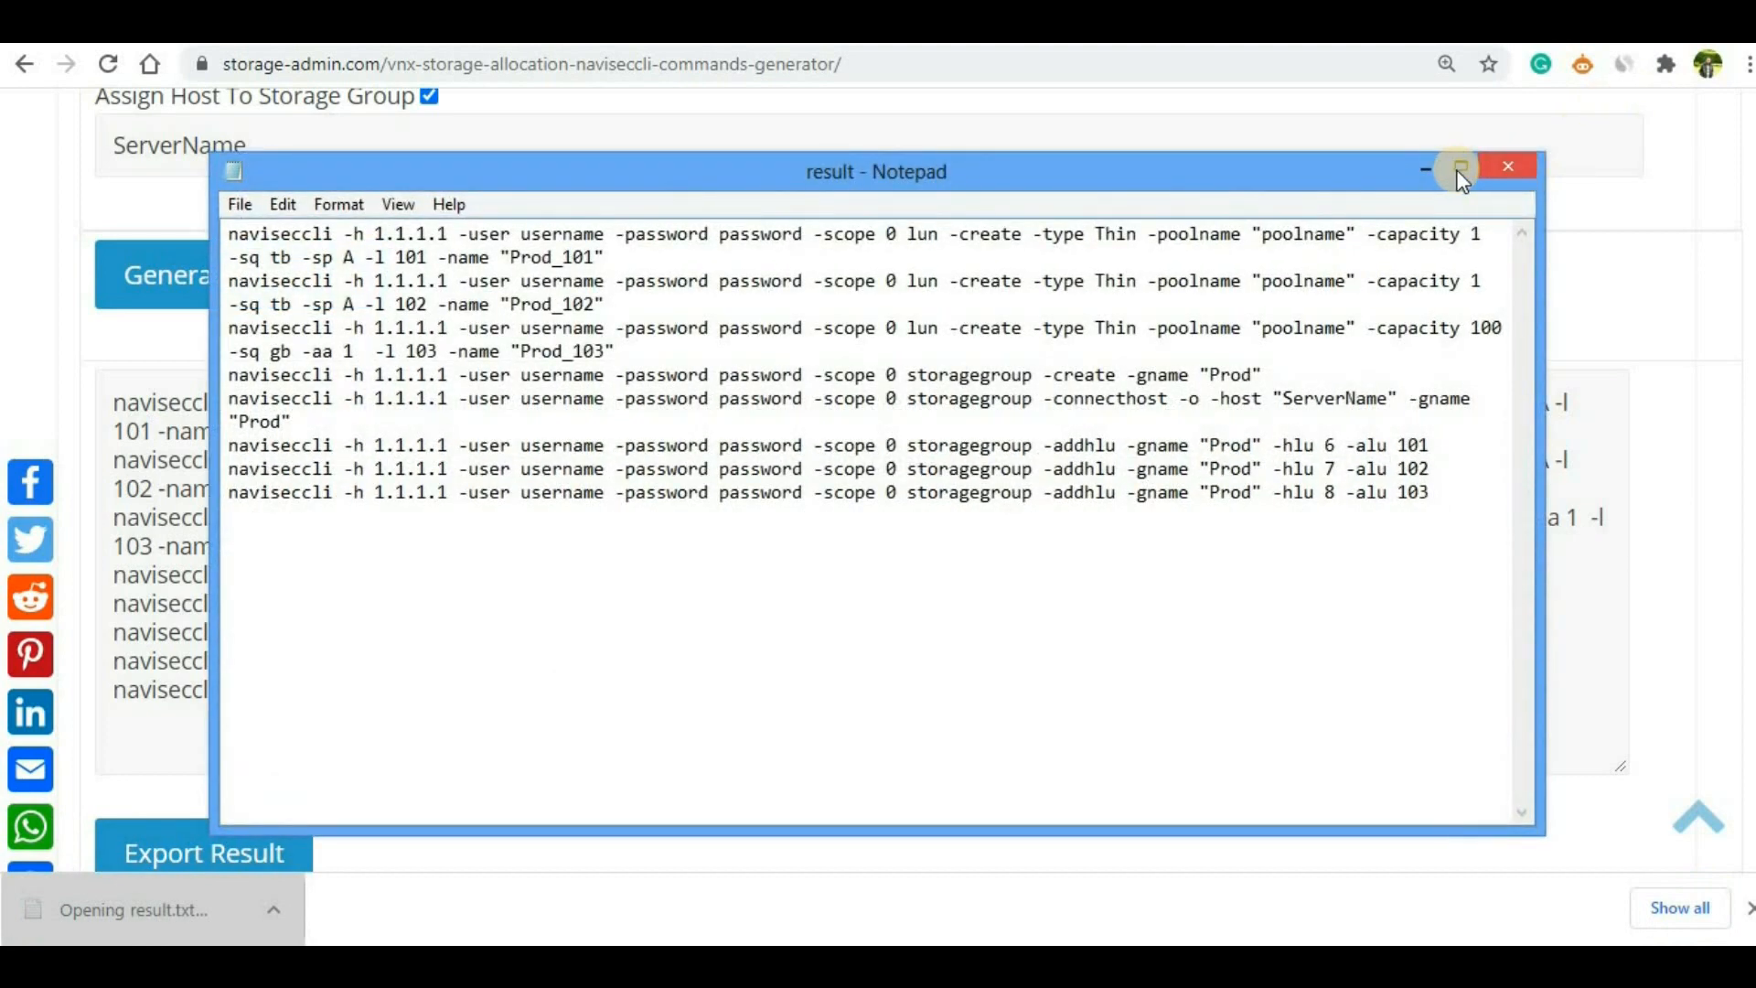
# Maximize the exported result file and examine the first two LUN creation commands, including the storage processor, LUN number and name parameters.
pyautogui.click(1459, 170)
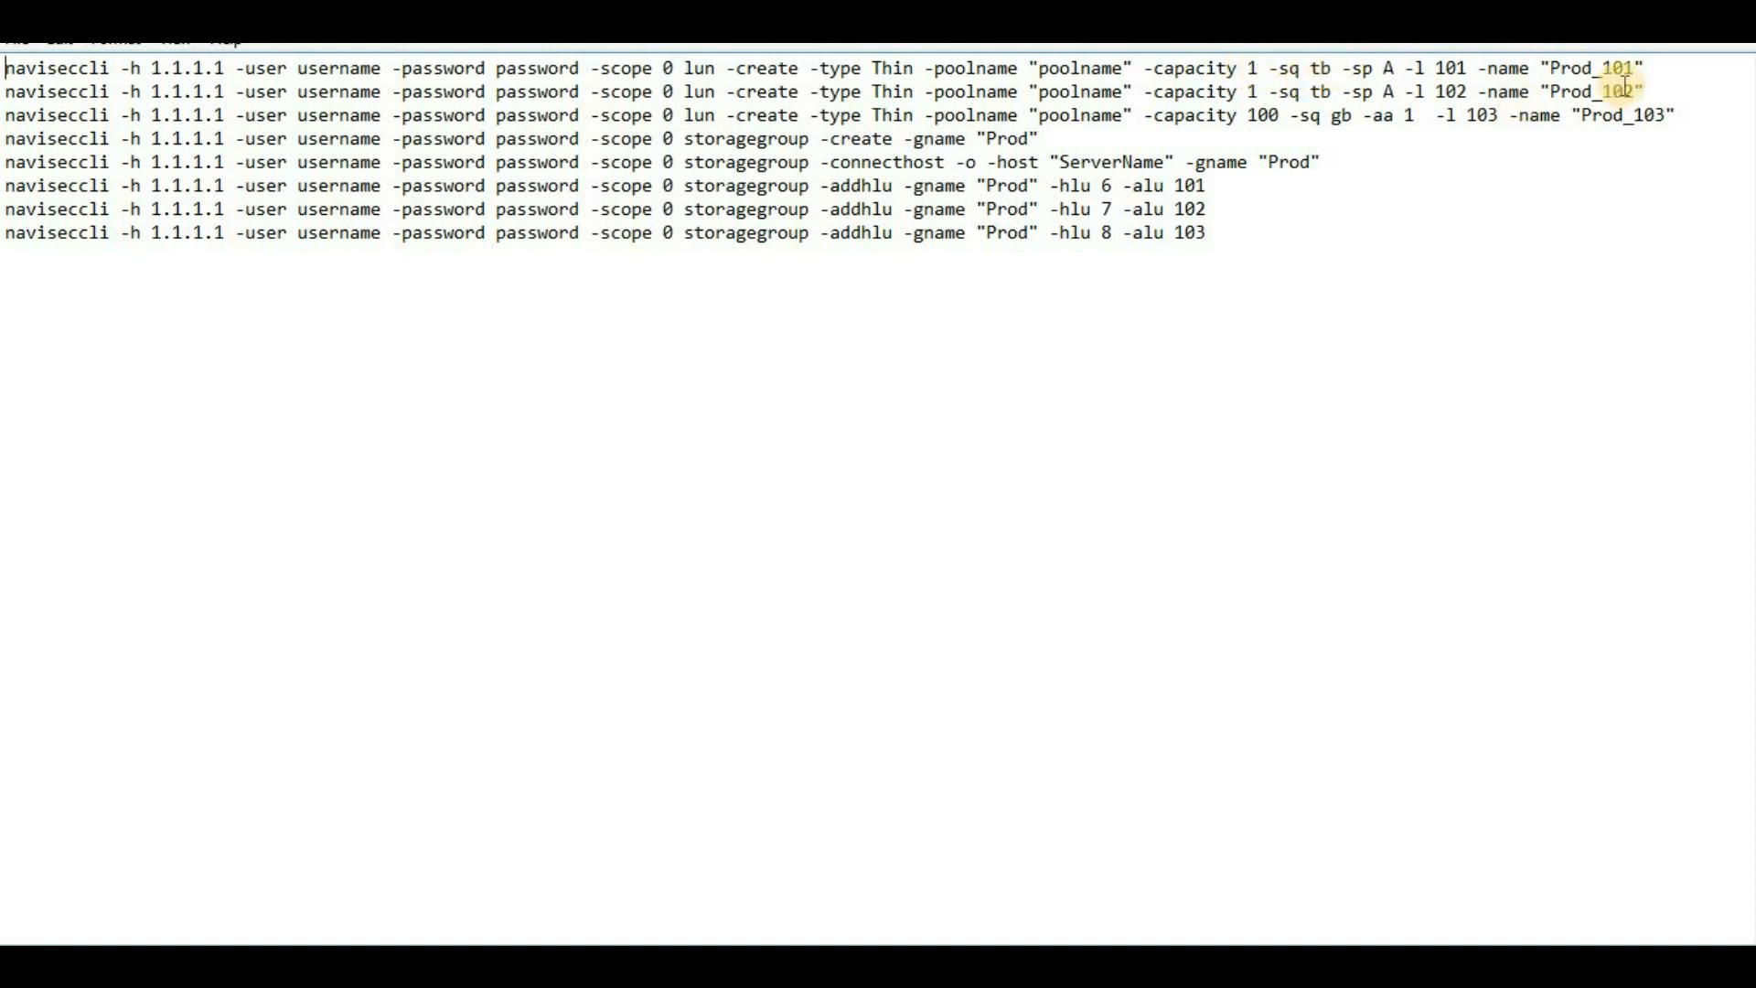
pyautogui.moveTo(1653, 89); pyautogui.dragTo(7, 68)
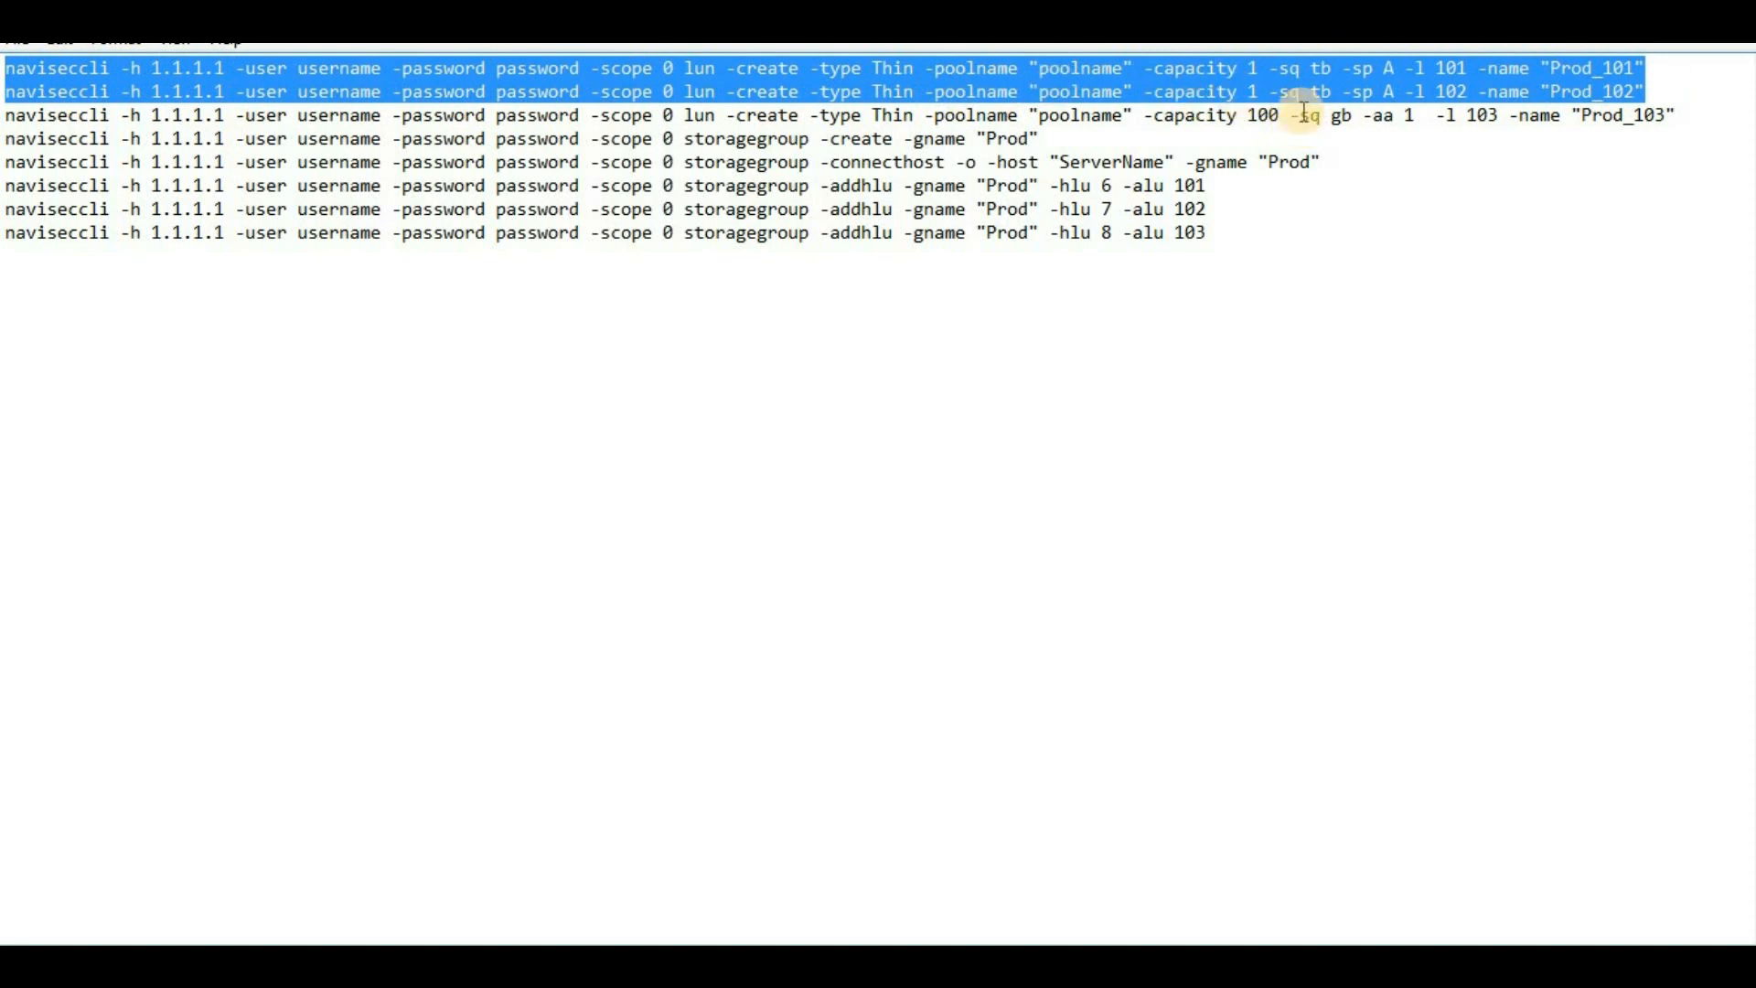
pyautogui.click(1402, 72)
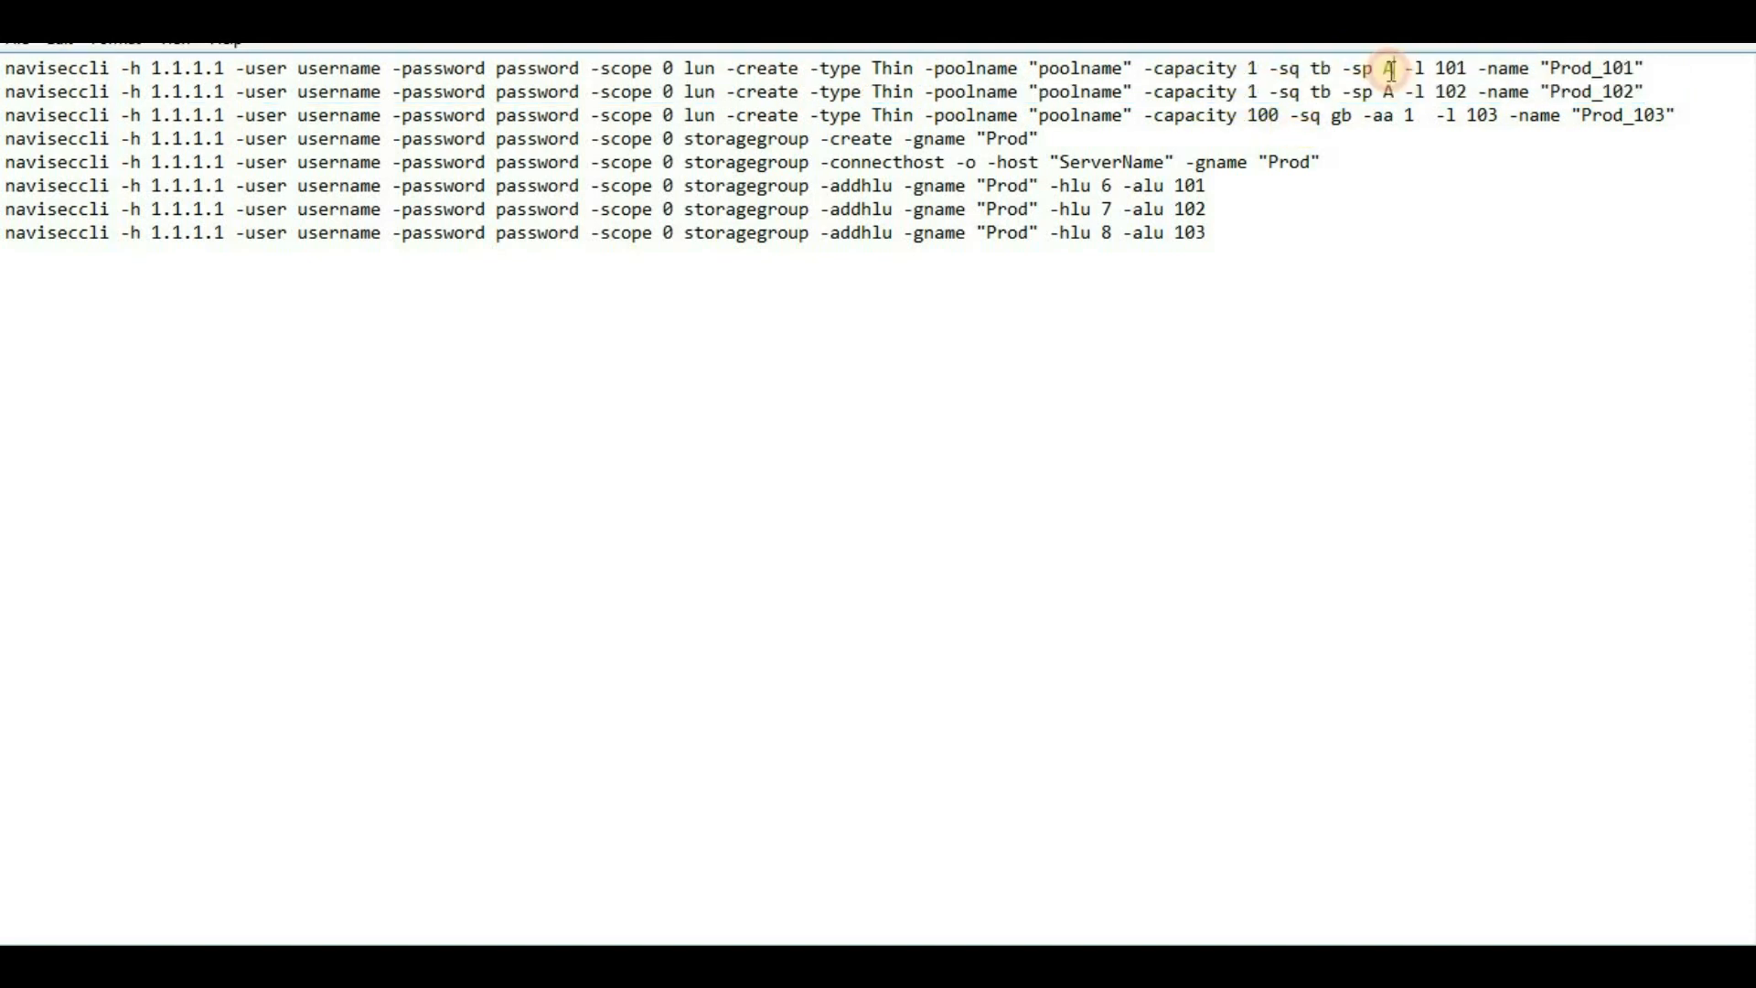
pyautogui.moveTo(1393, 70); pyautogui.dragTo(1375, 69)
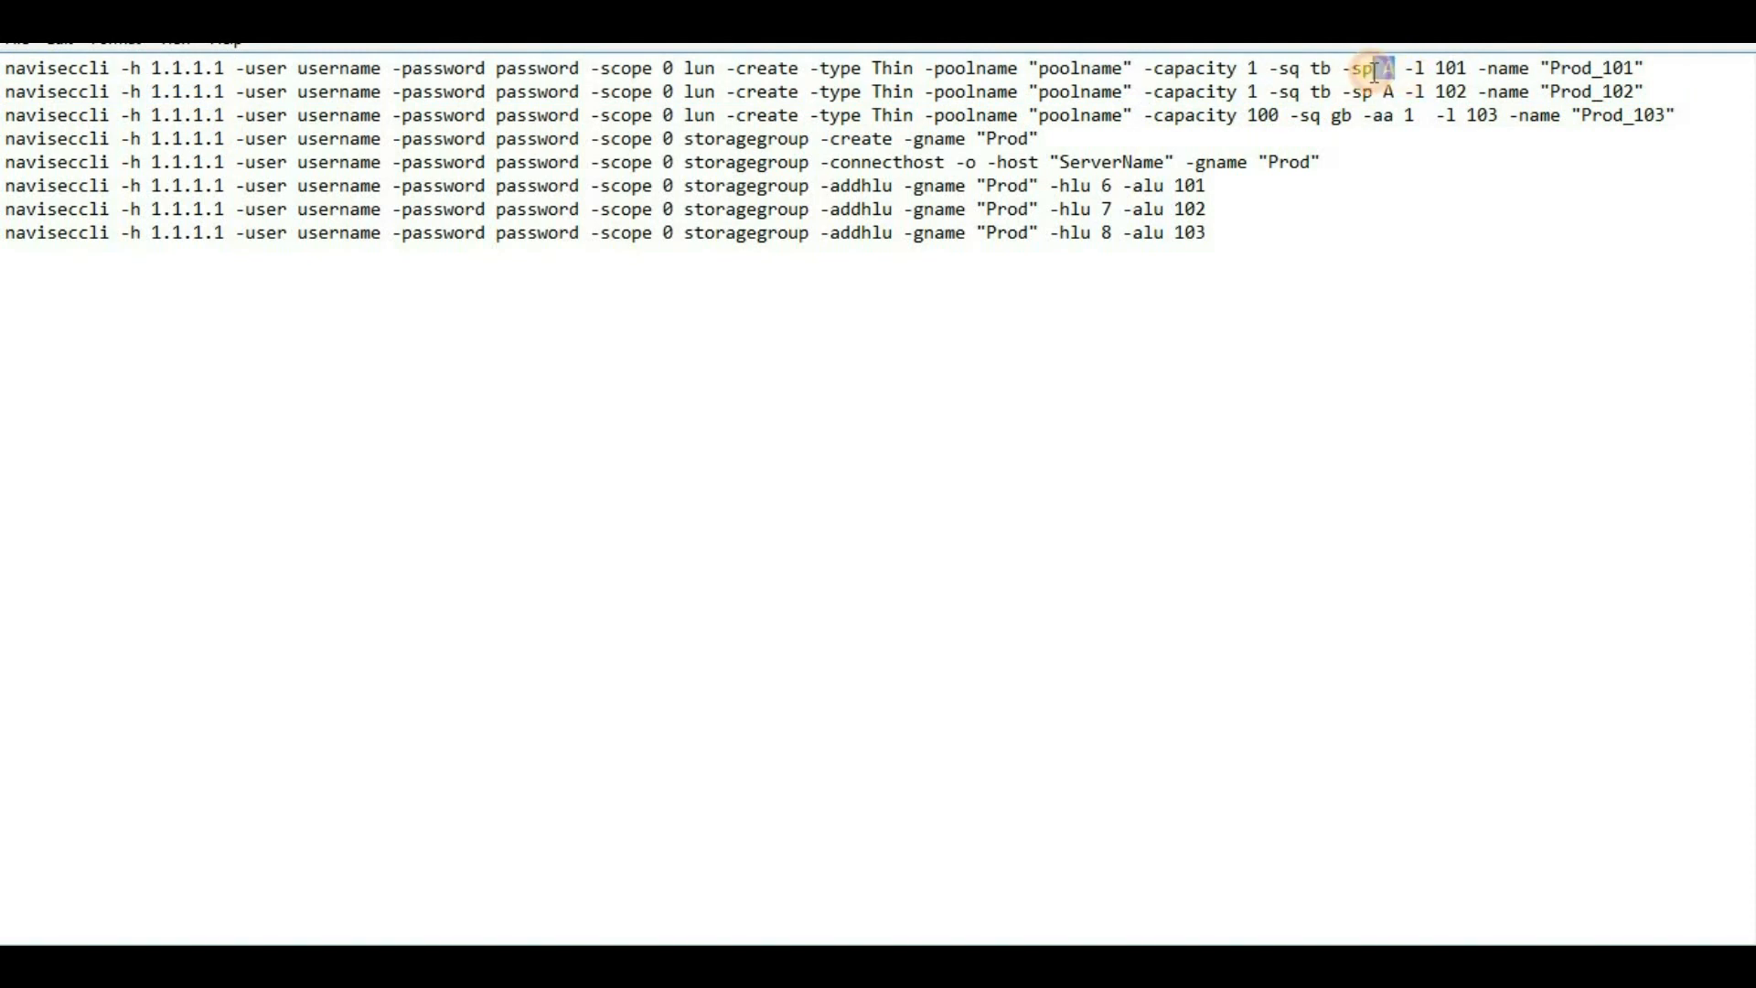
pyautogui.doubleClick(1438, 70)
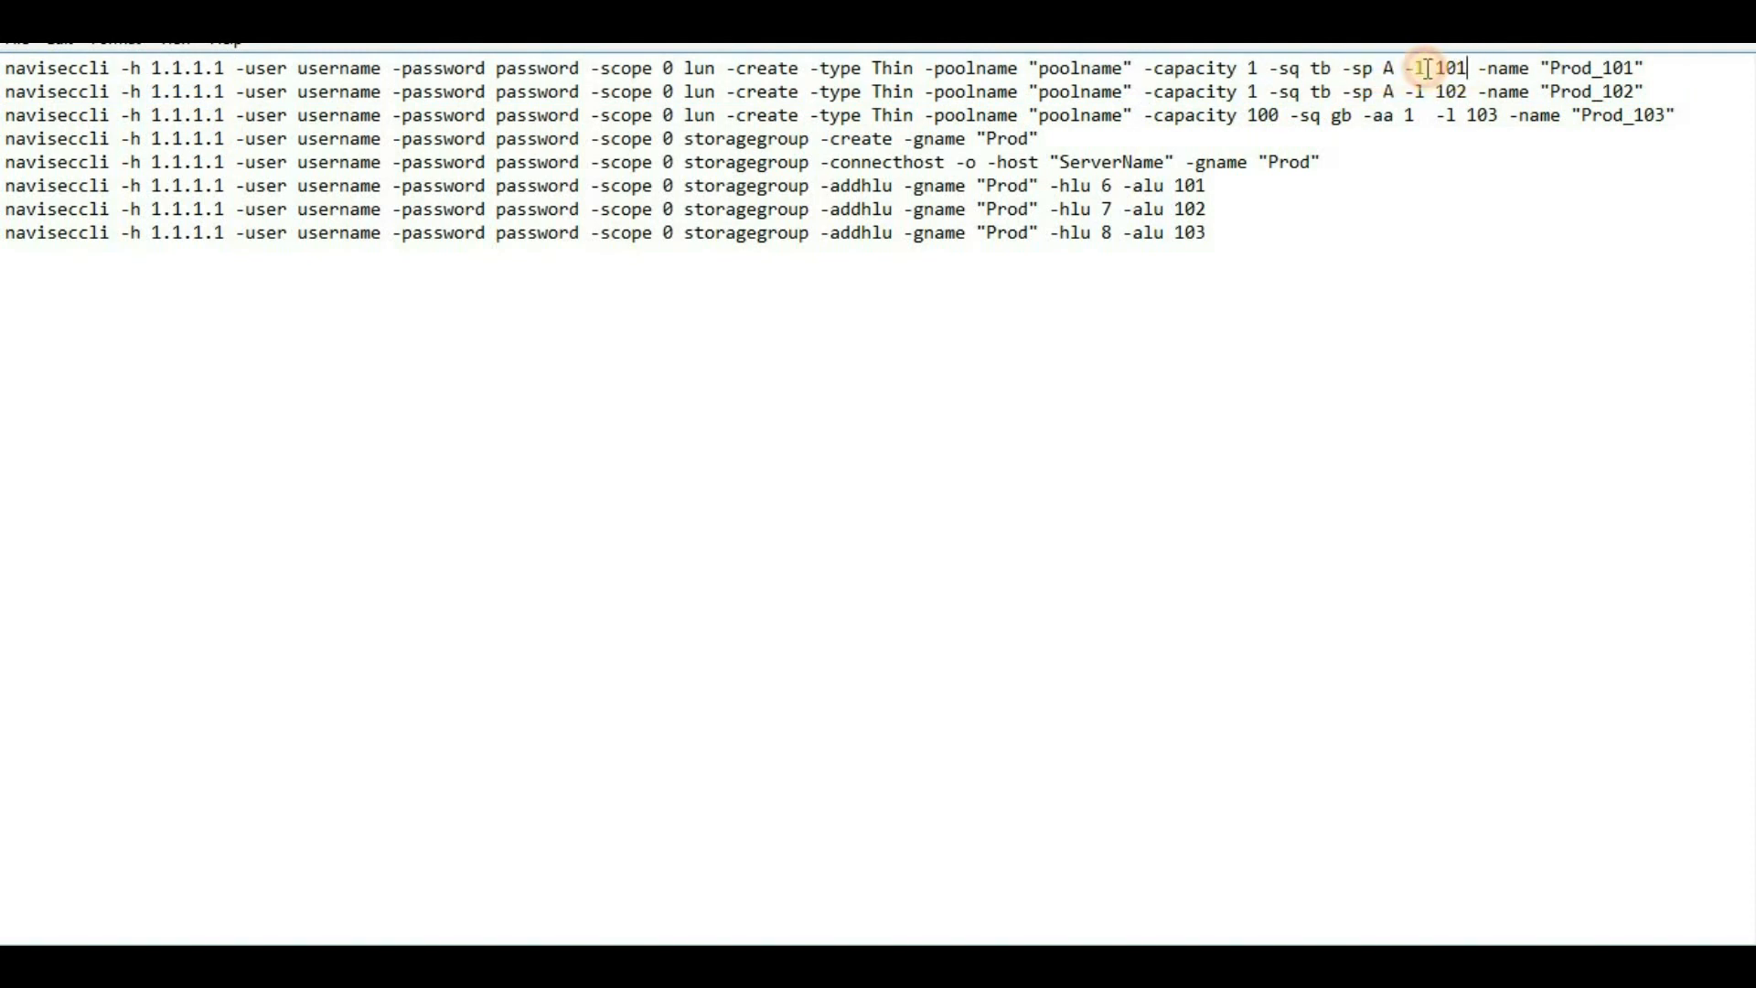
pyautogui.moveTo(1550, 70); pyautogui.dragTo(1633, 68)
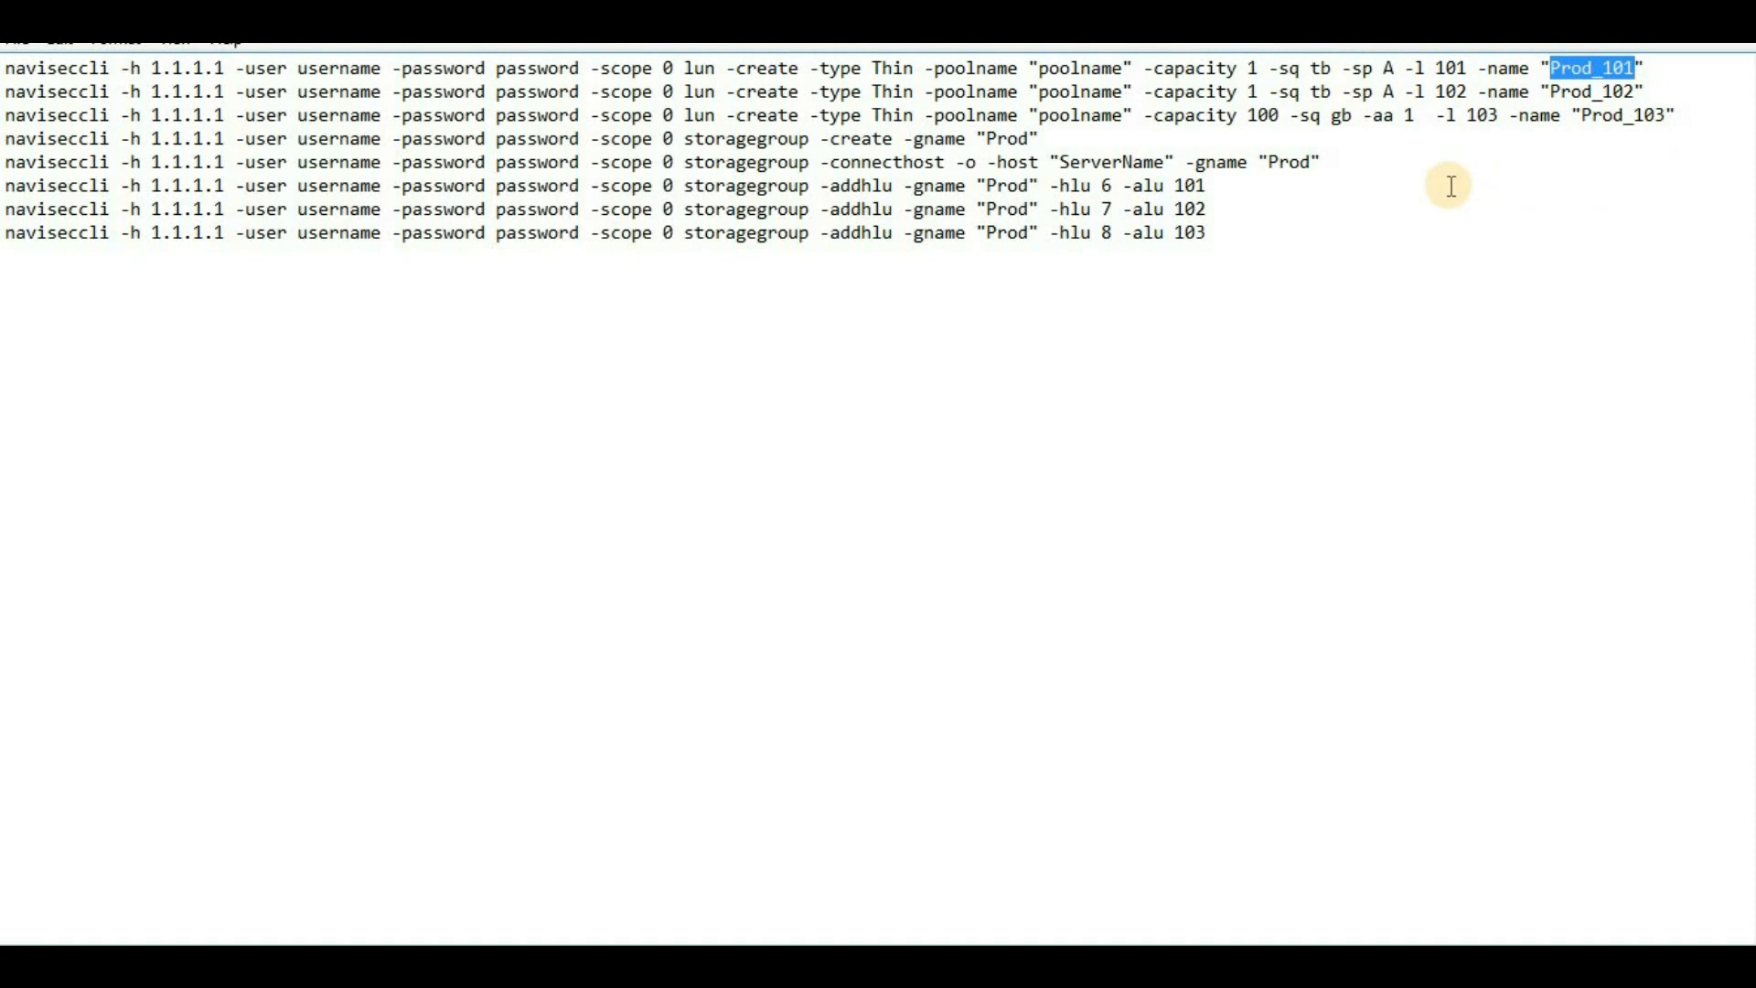
# Examine the capacity, size unit, auto-assign and LUN number parameters in the third LUN creation command.
pyautogui.moveTo(1279, 117); pyautogui.dragTo(1248, 117)
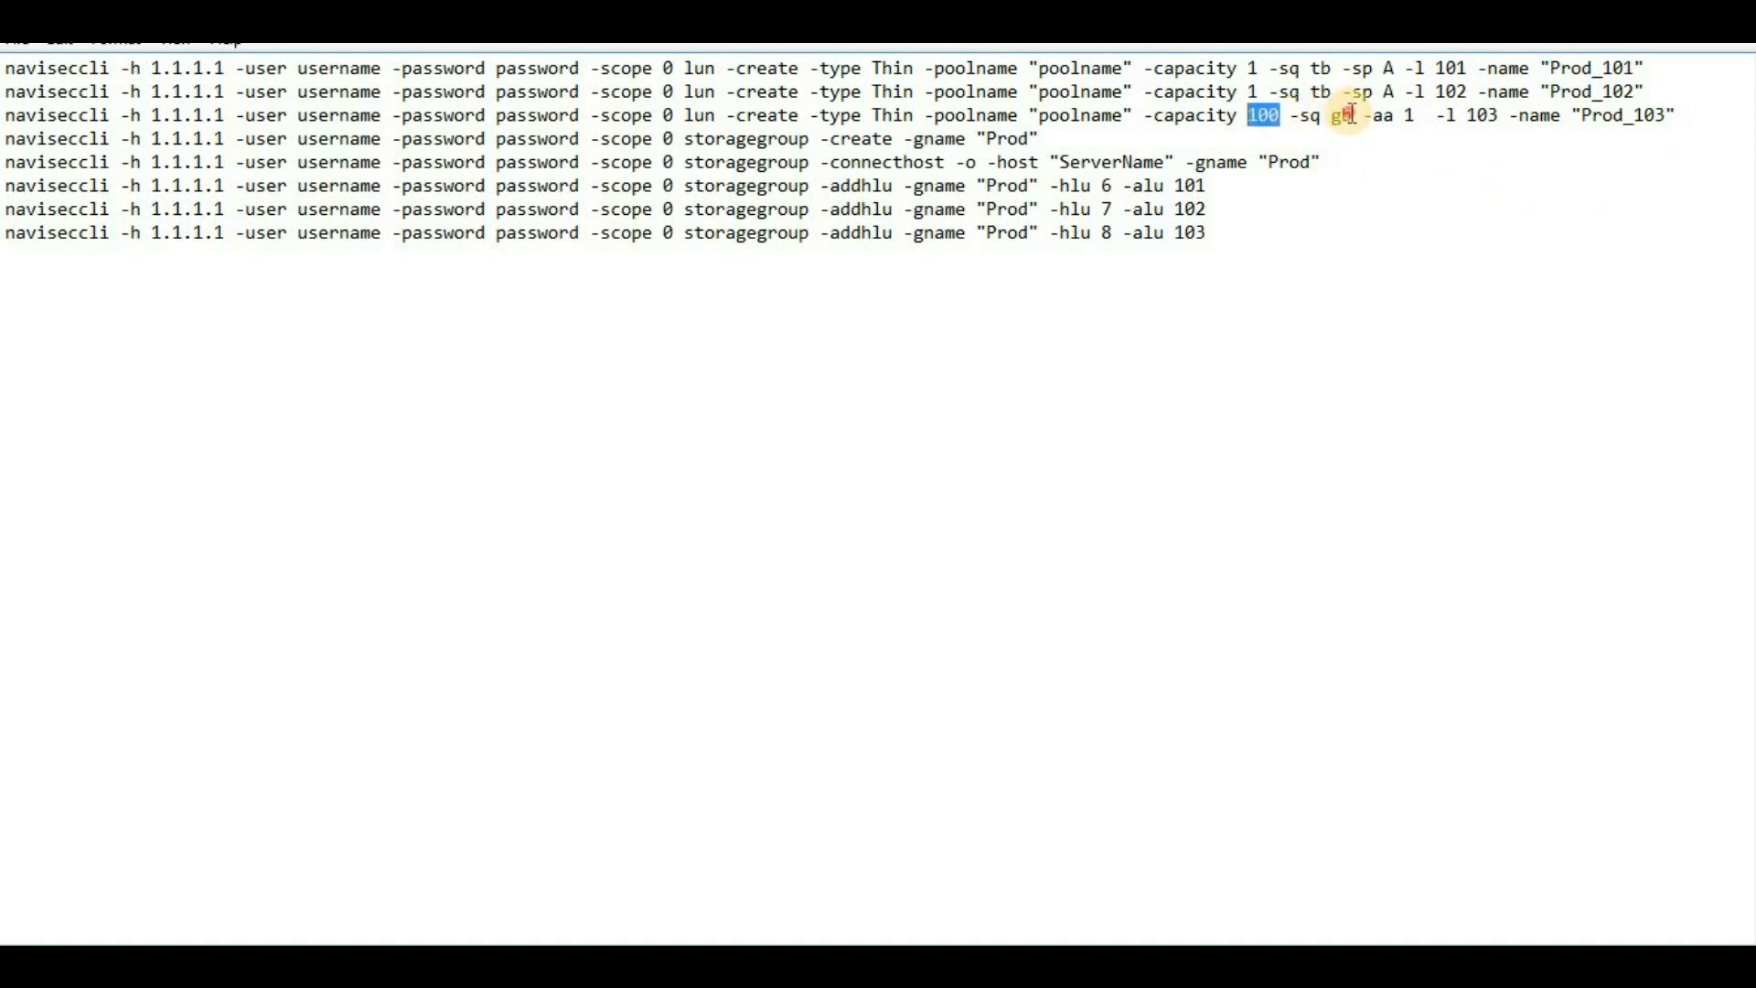
pyautogui.moveTo(1353, 114); pyautogui.dragTo(1342, 114)
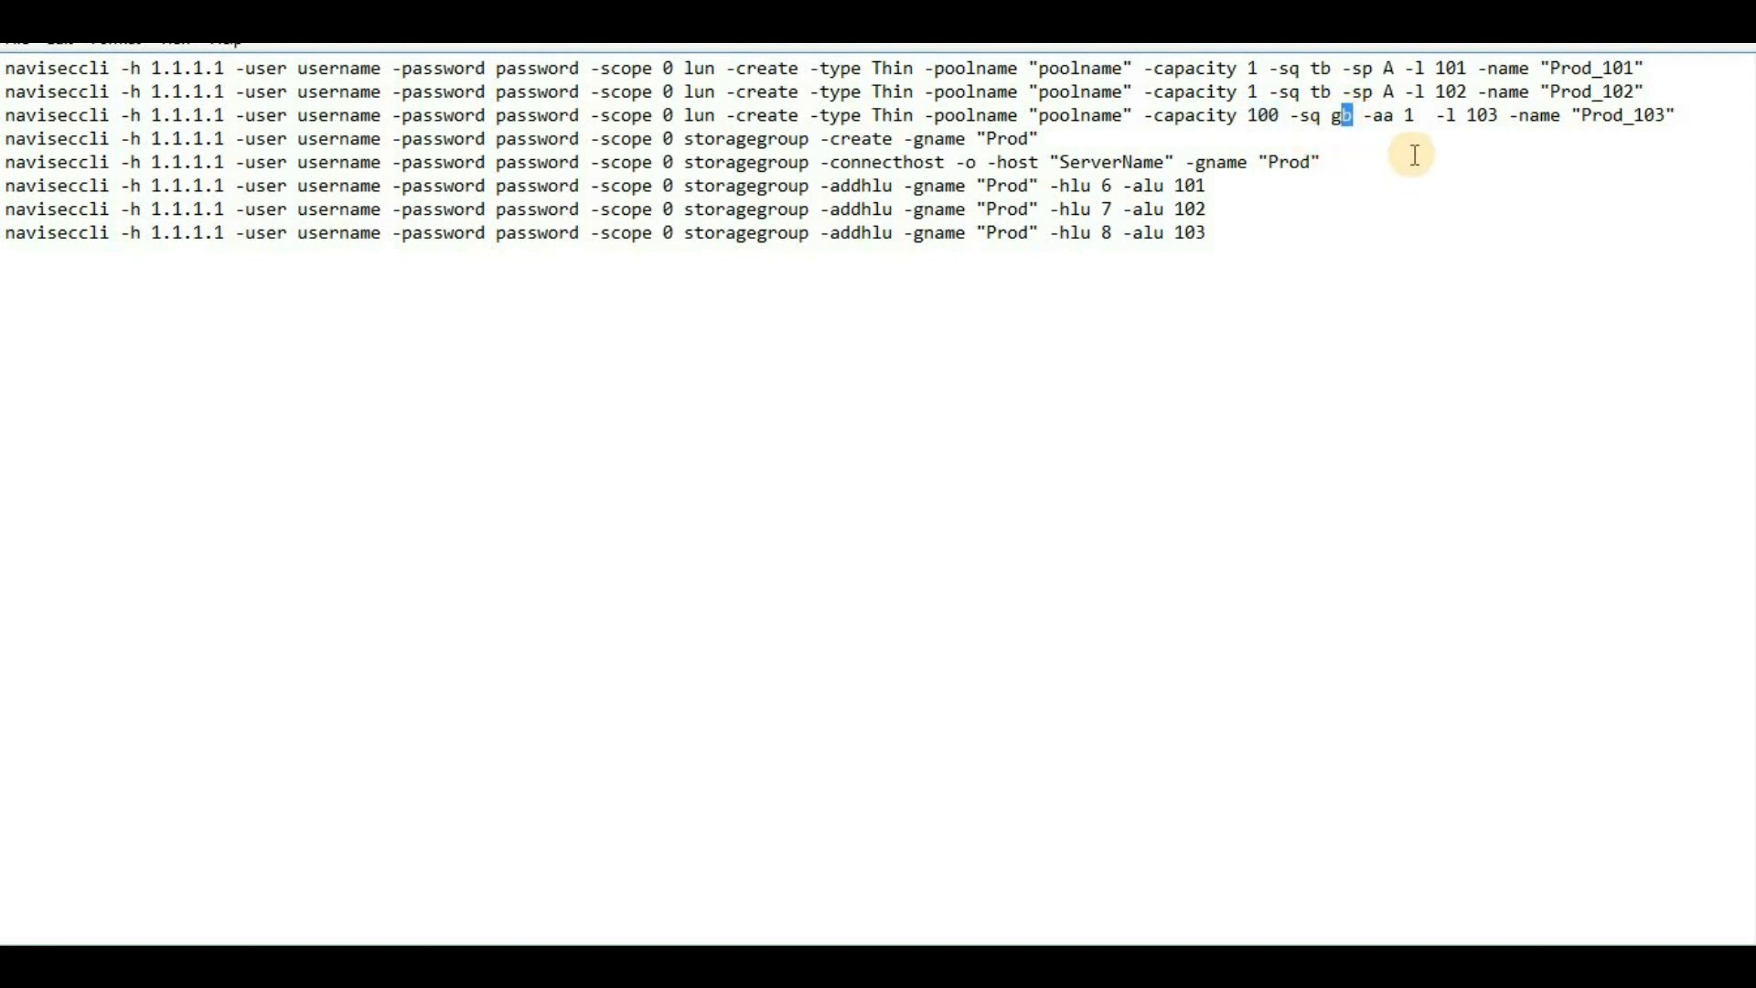
pyautogui.moveTo(1417, 114); pyautogui.dragTo(1362, 115)
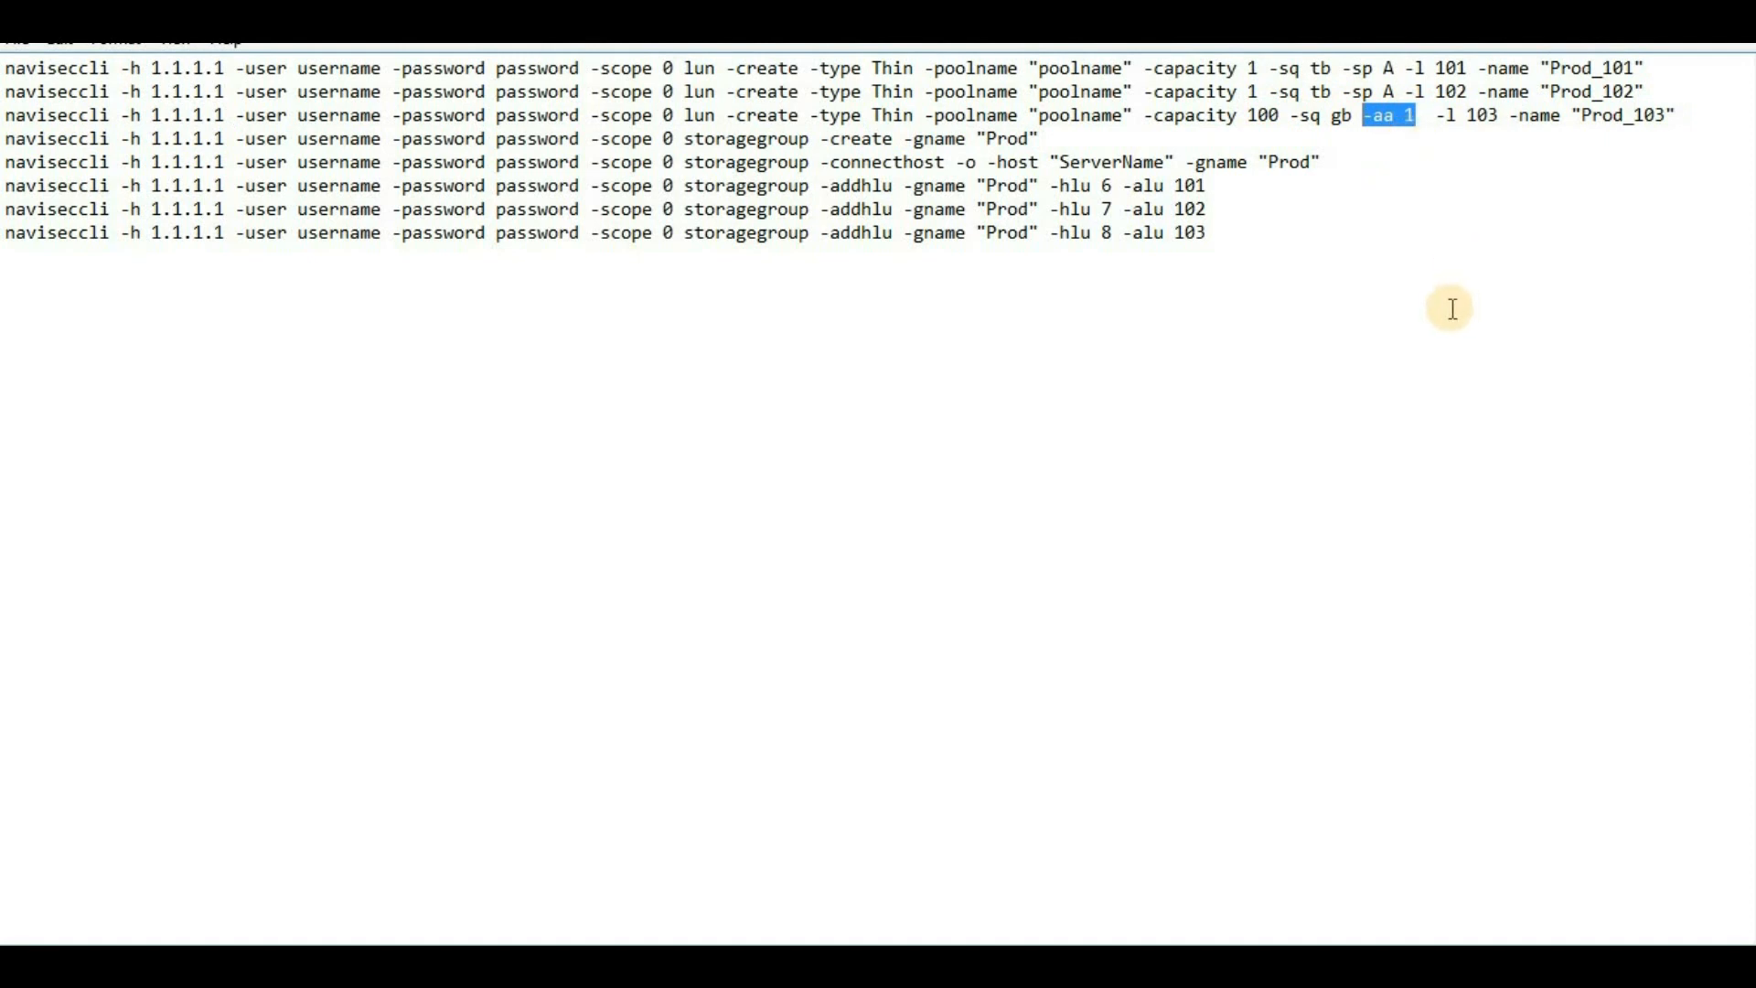
pyautogui.doubleClick(1474, 114)
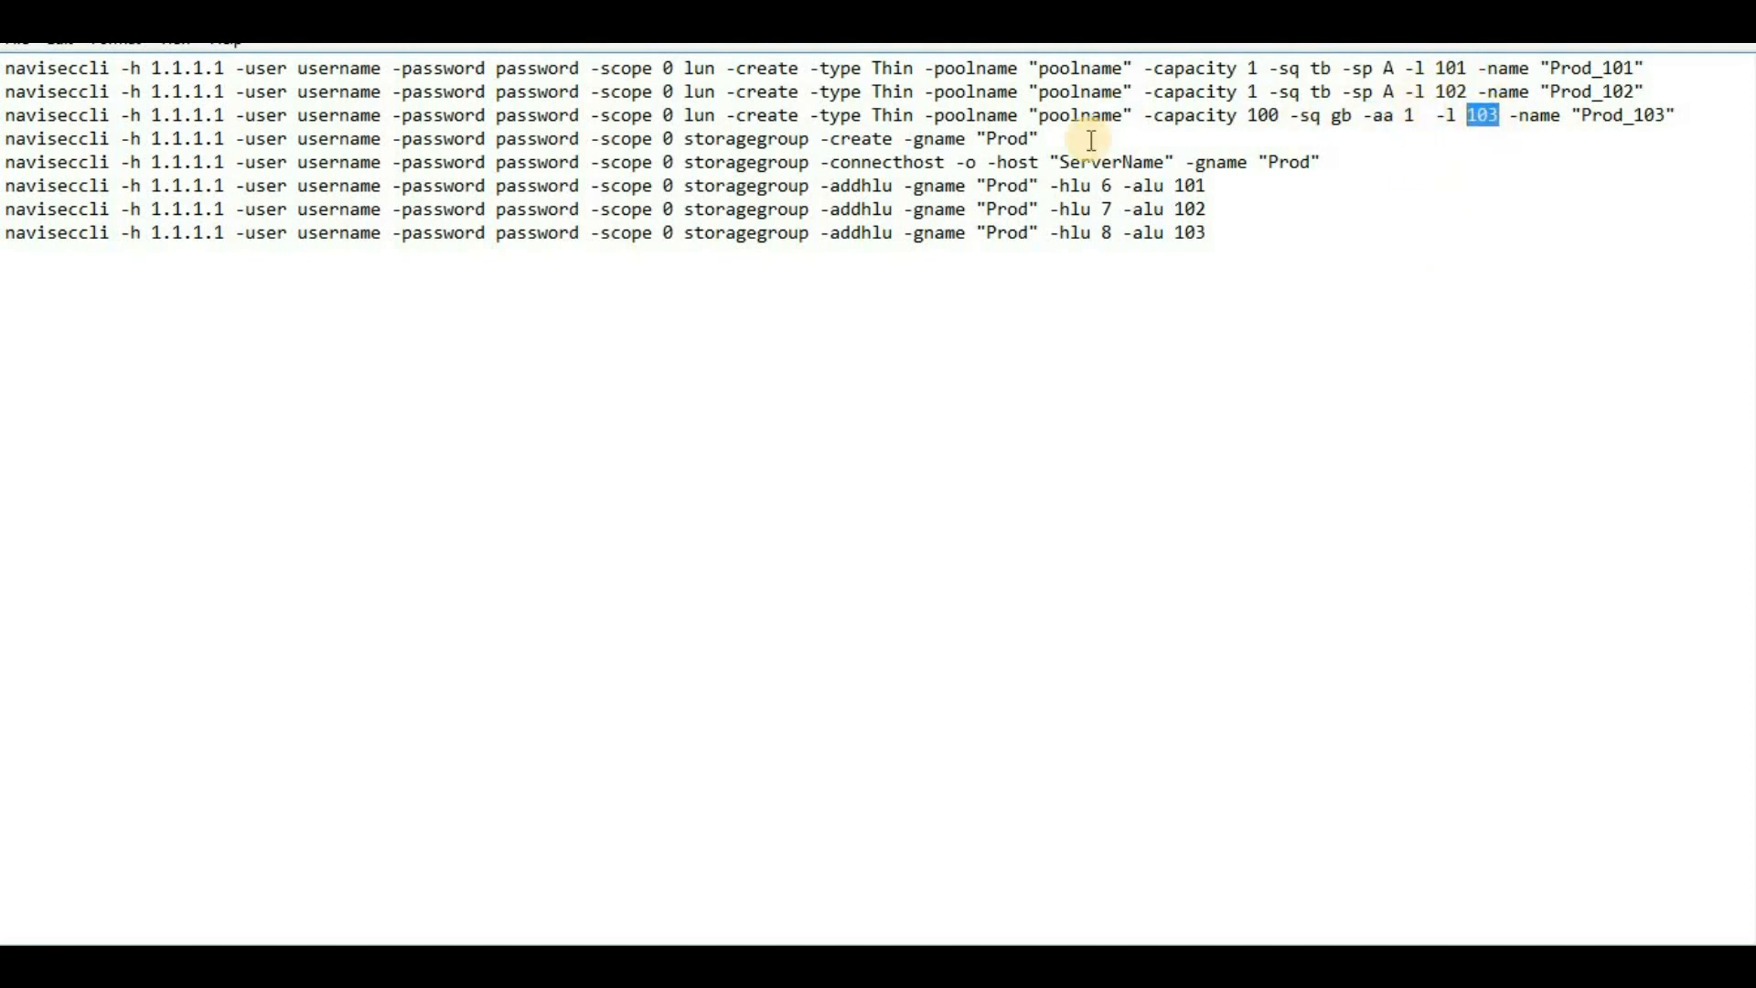
# Examine the storage group creation, host connection and LUN assignment commands, including the group name and the first HLU number.
pyautogui.moveTo(4, 139); pyautogui.dragTo(1041, 139)
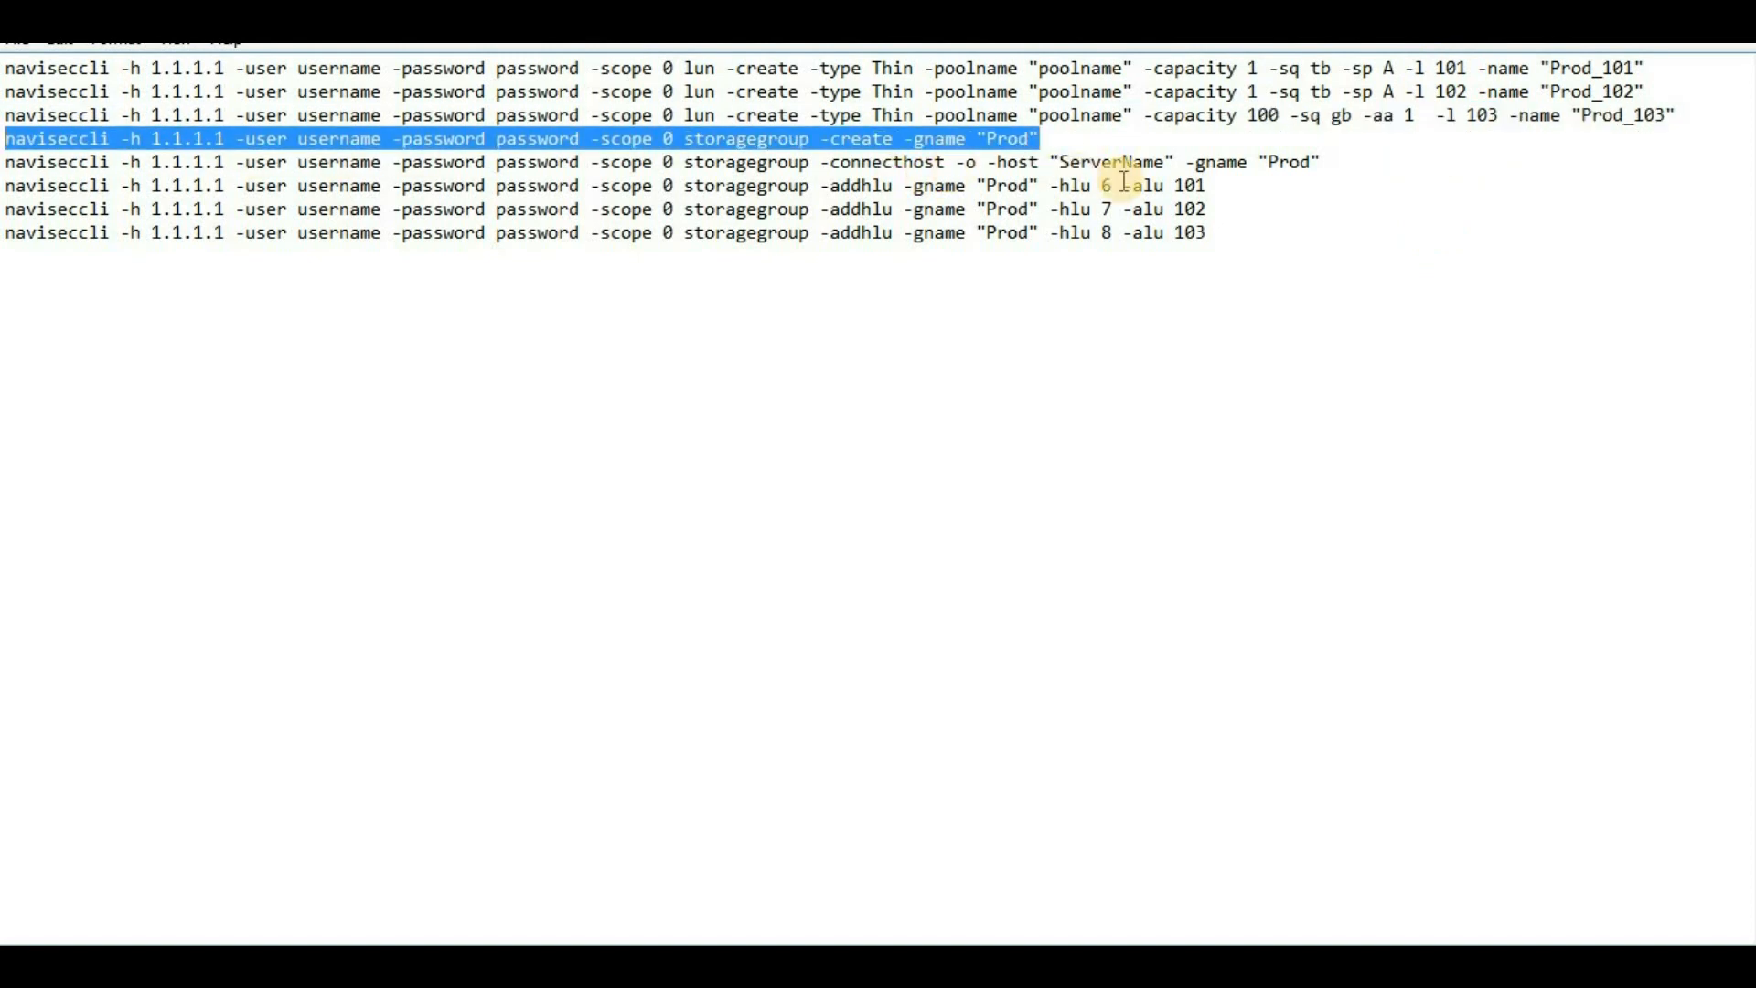
pyautogui.moveTo(1322, 162); pyautogui.dragTo(5, 162)
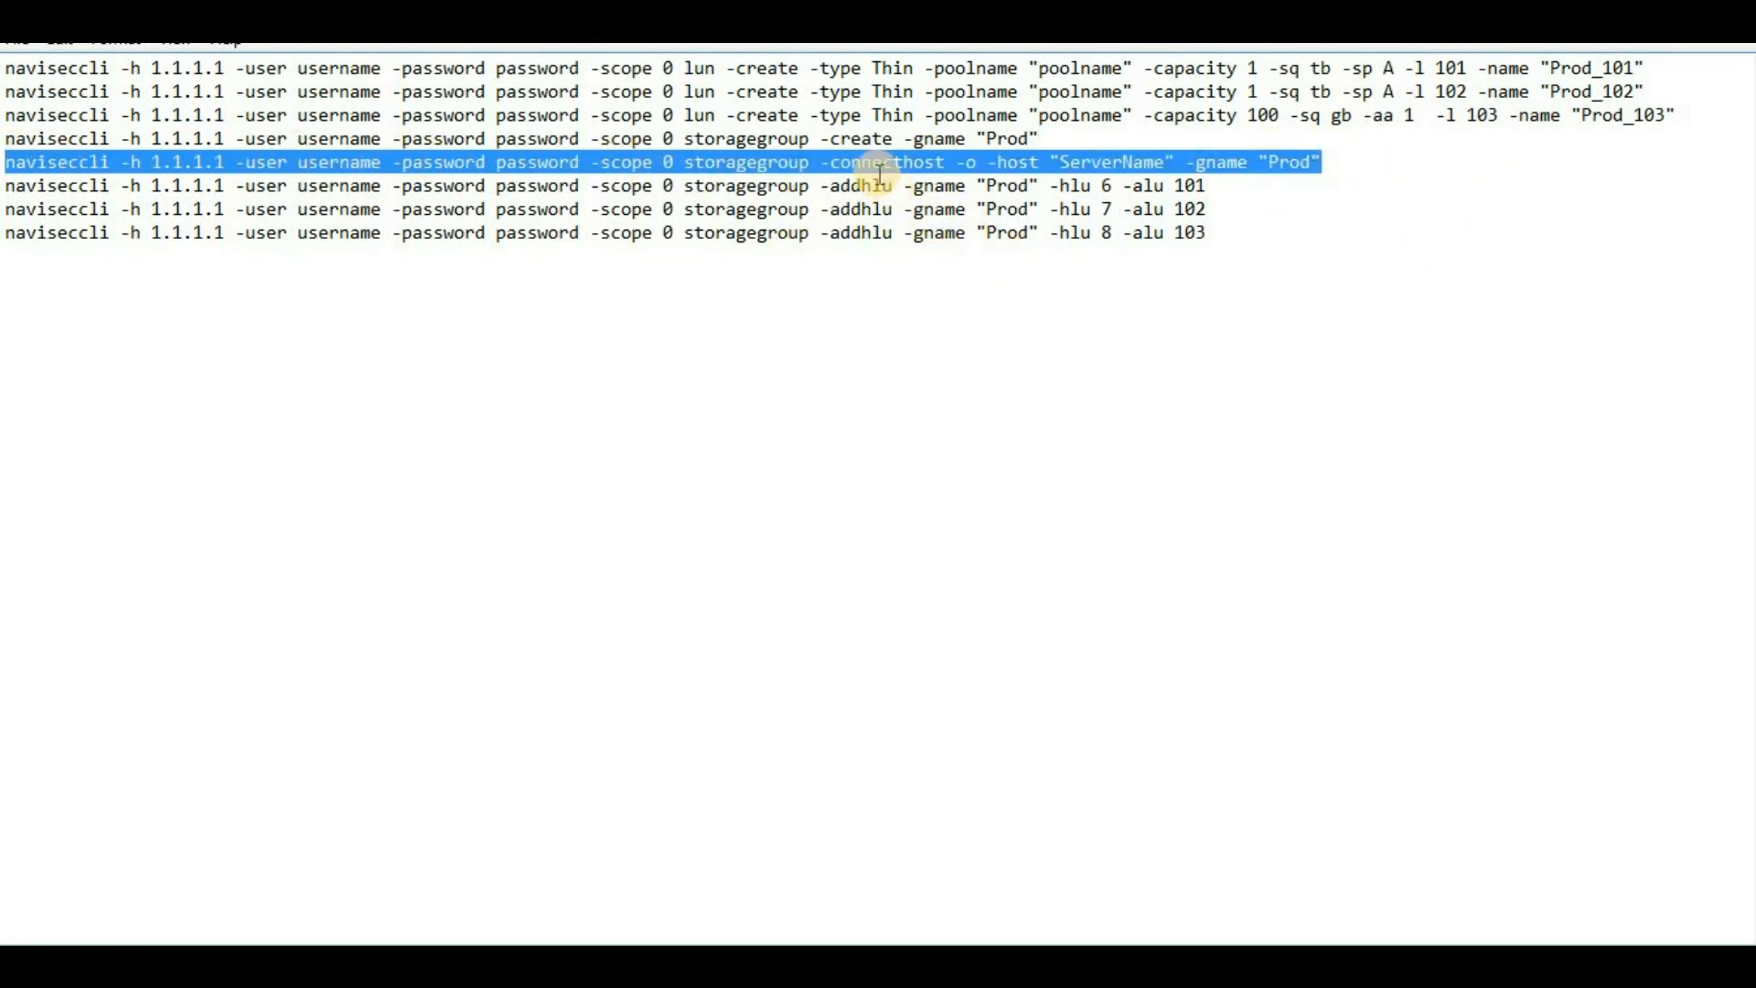
pyautogui.click(1042, 139)
pyautogui.moveTo(1235, 238); pyautogui.dragTo(5, 183)
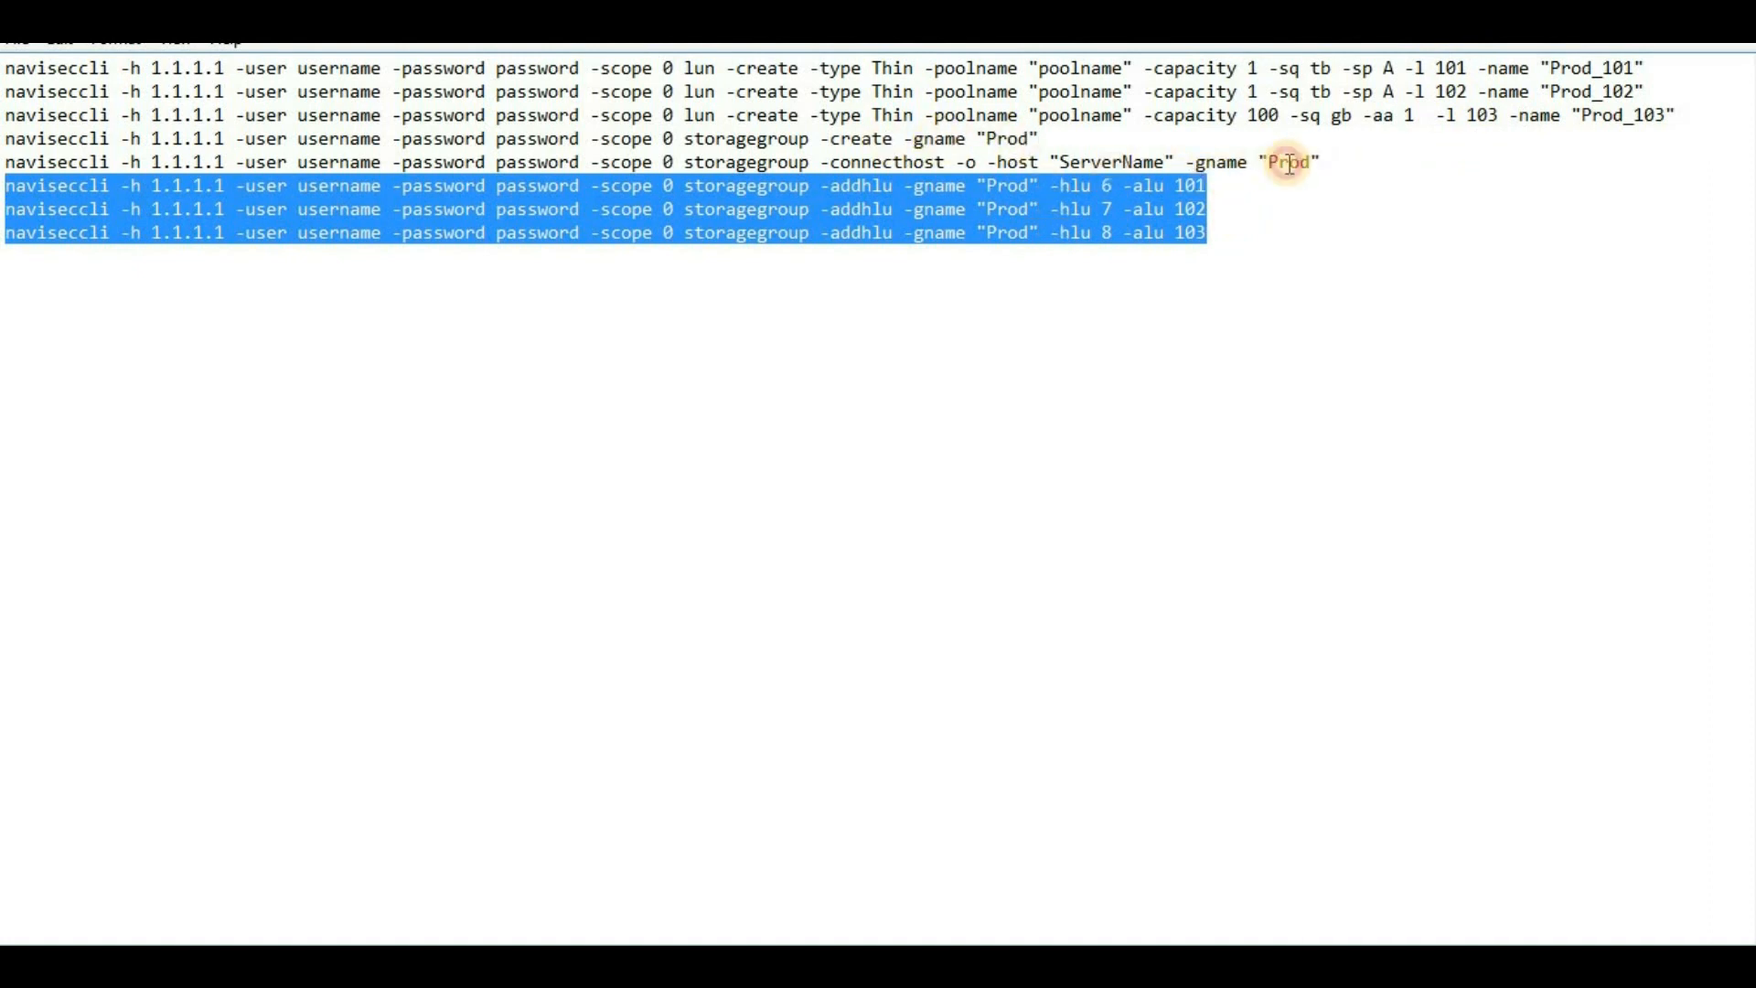
pyautogui.moveTo(1321, 163); pyautogui.dragTo(1251, 167)
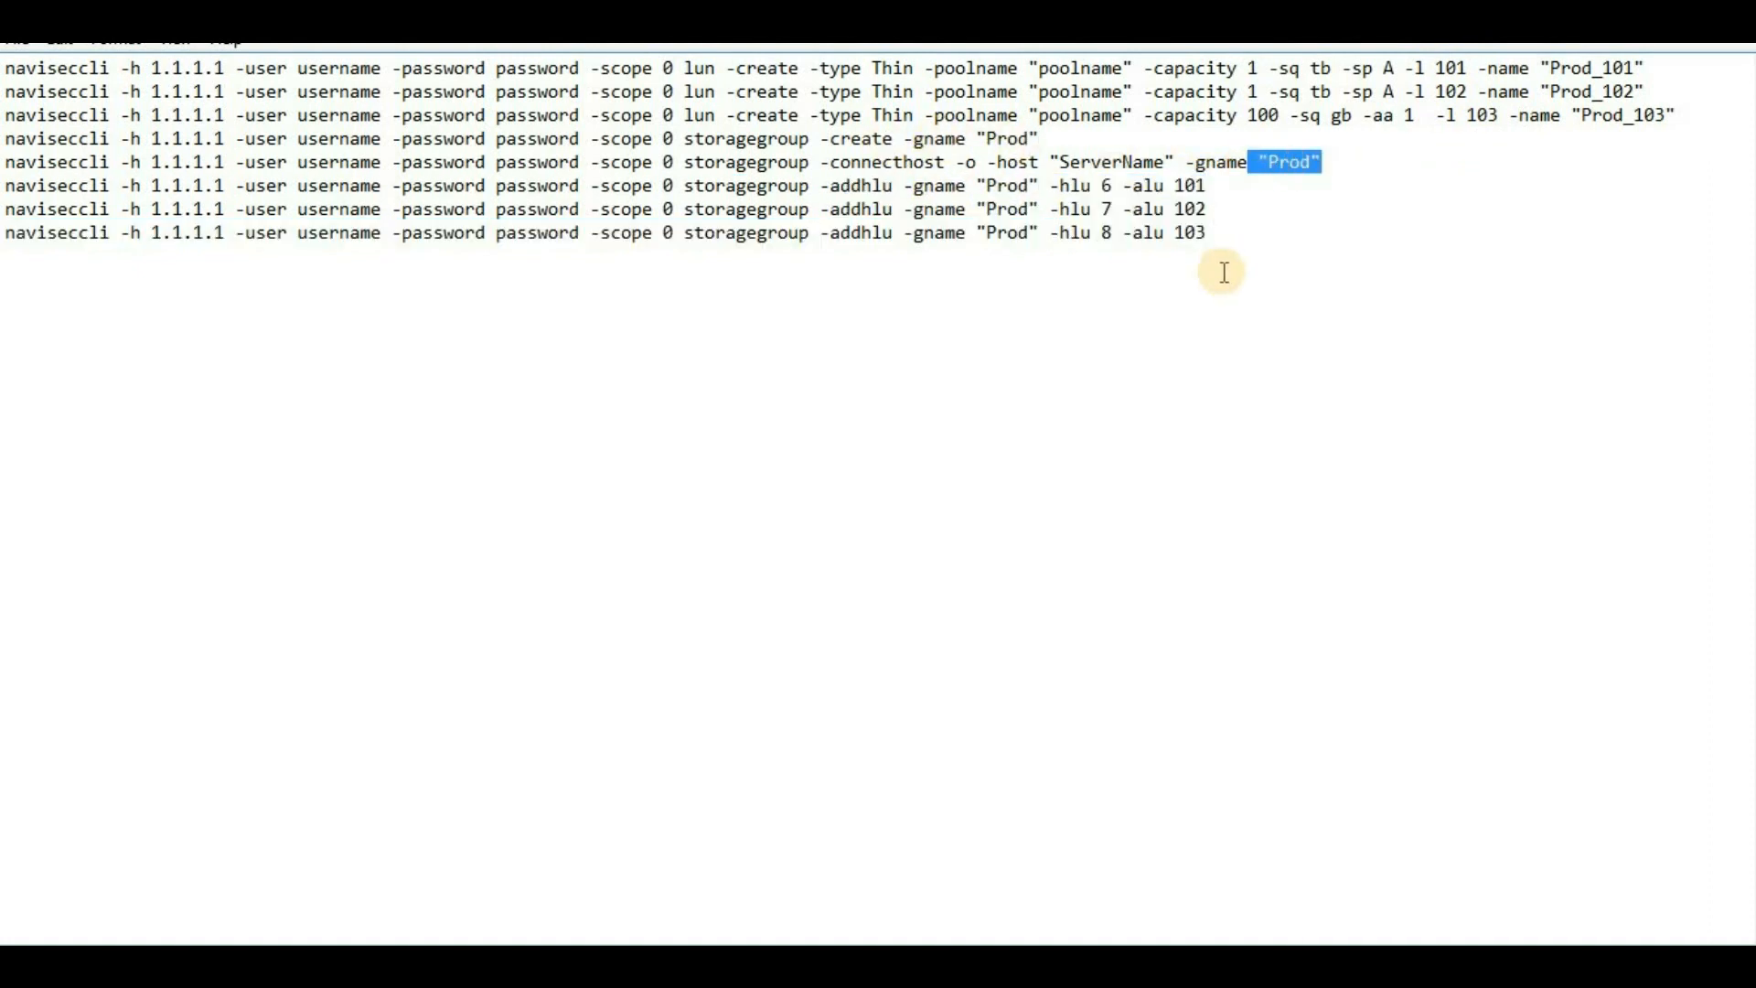
pyautogui.click(1220, 271)
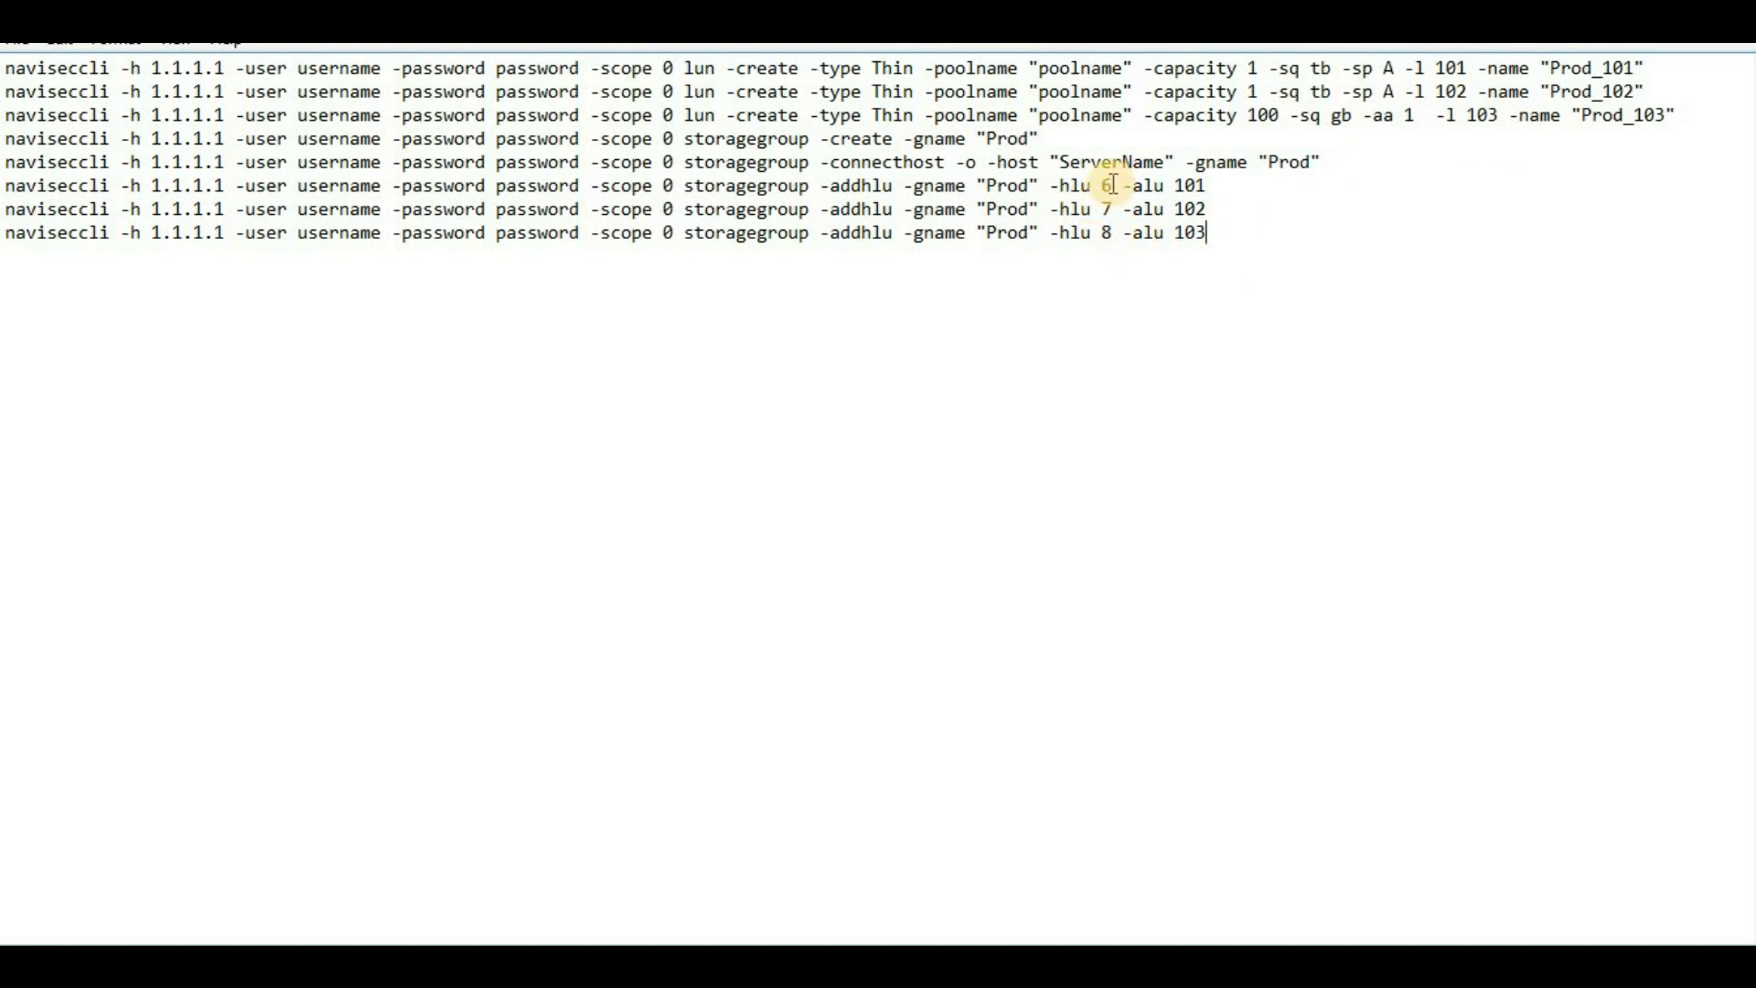
pyautogui.moveTo(1113, 184); pyautogui.dragTo(1101, 185)
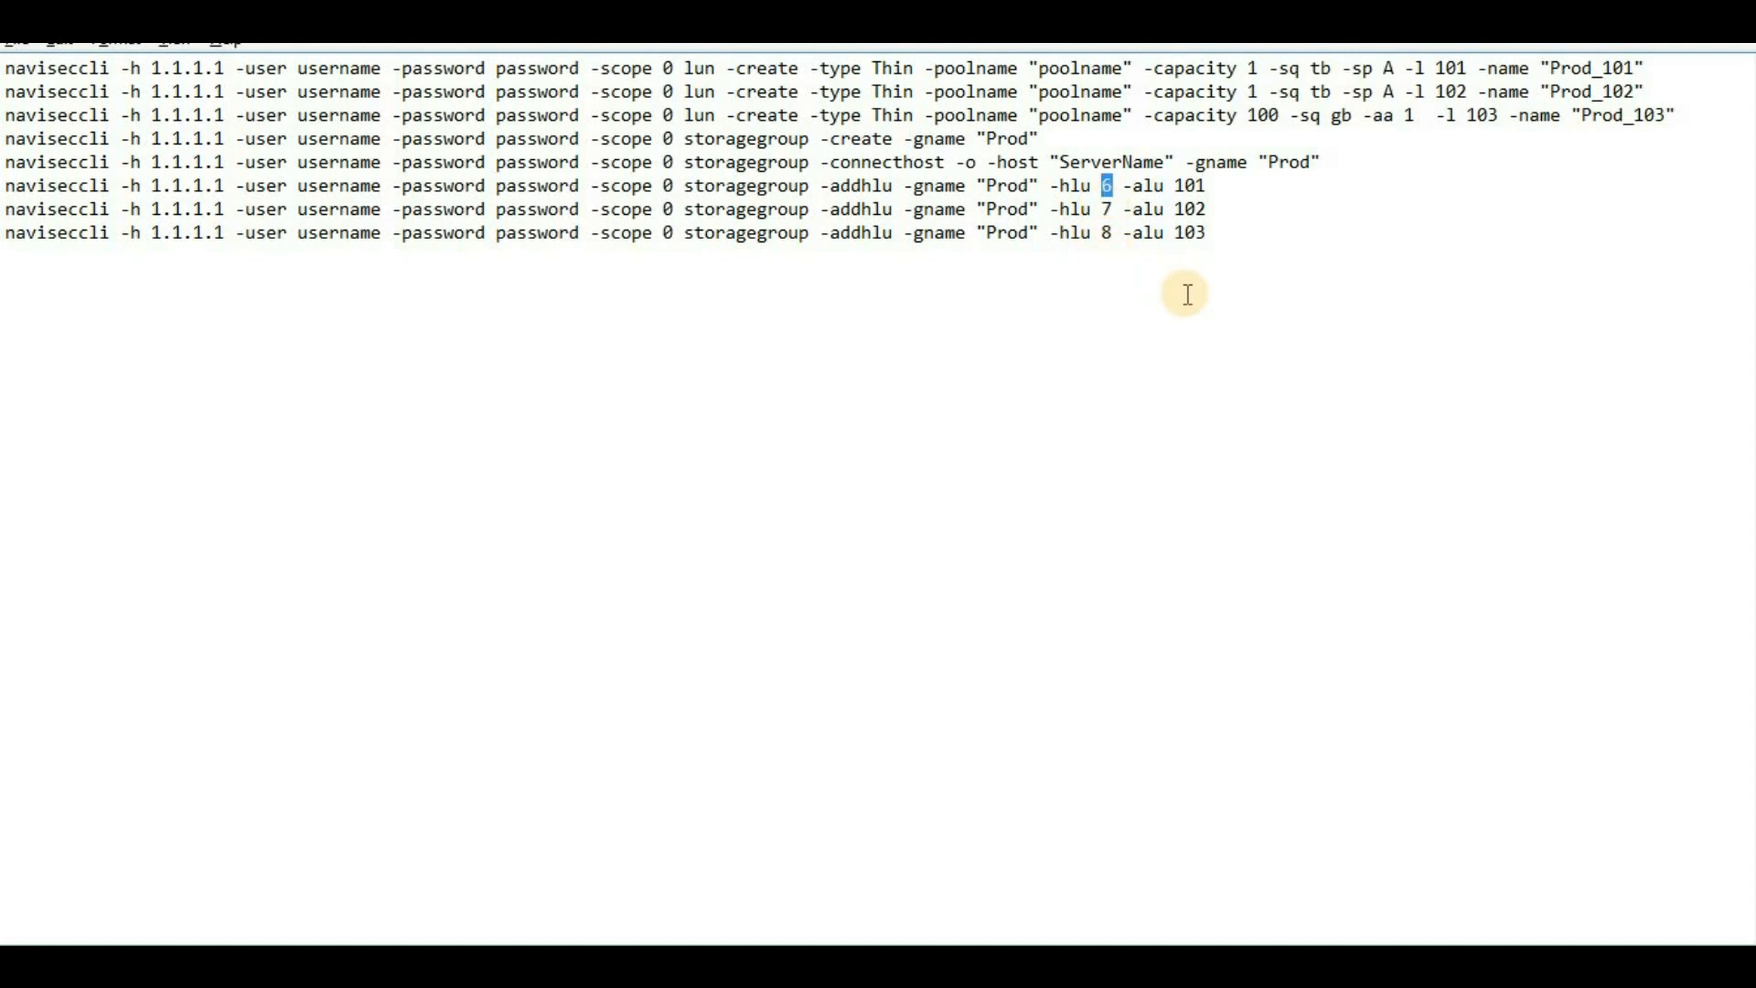
# Switch back to the browser's generator form, set the scope to LDAP and regenerate the naviseccli commands.
pyautogui.hotkey('alt', 'Tab')
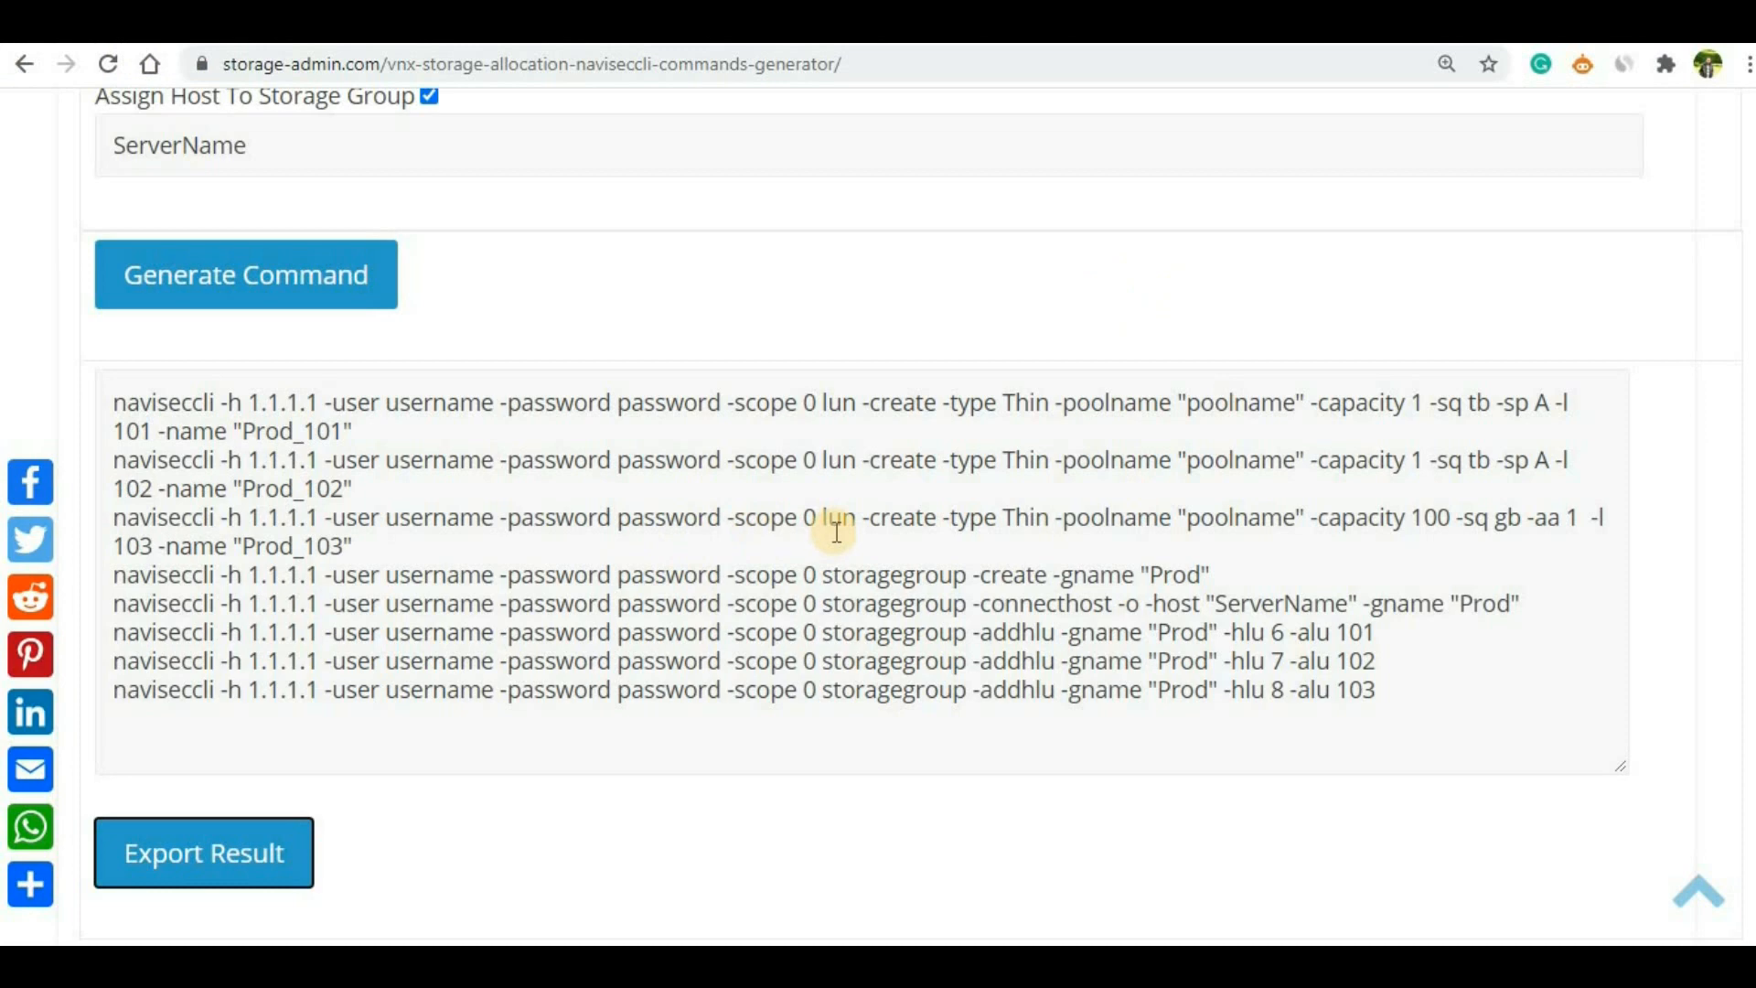
pyautogui.scroll(1, 836, 530)
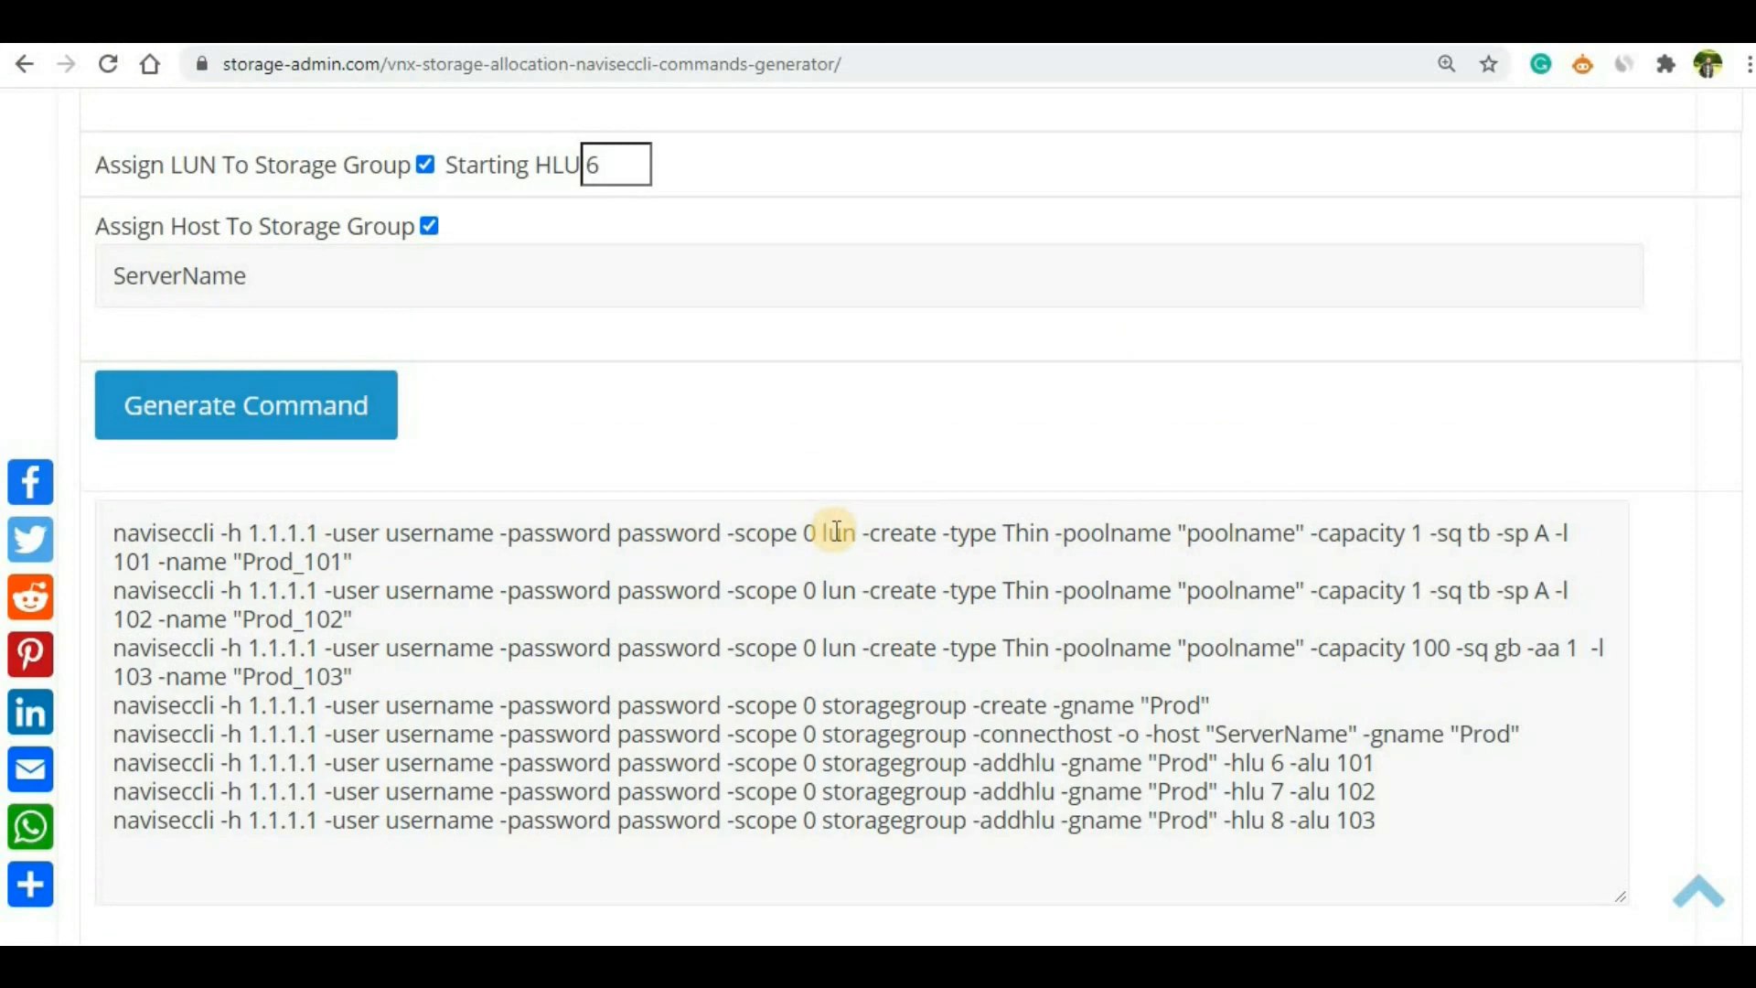
pyautogui.scroll(10, 866, 651)
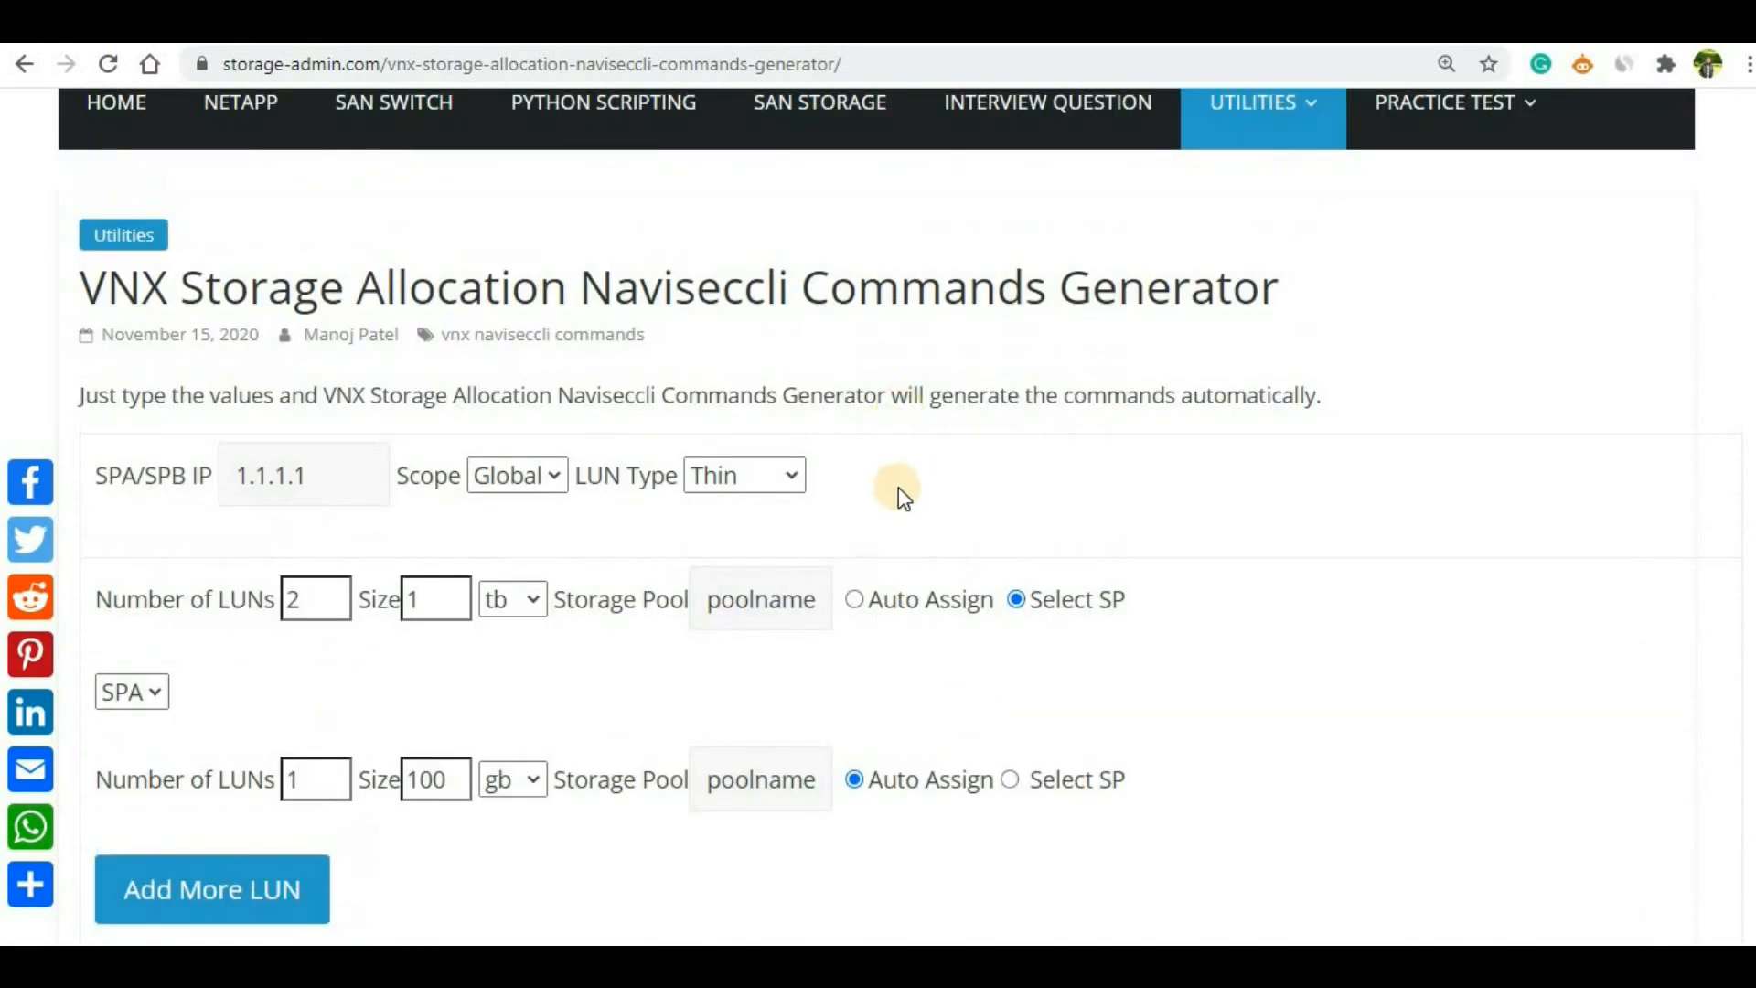
pyautogui.scroll(-1, 894, 488)
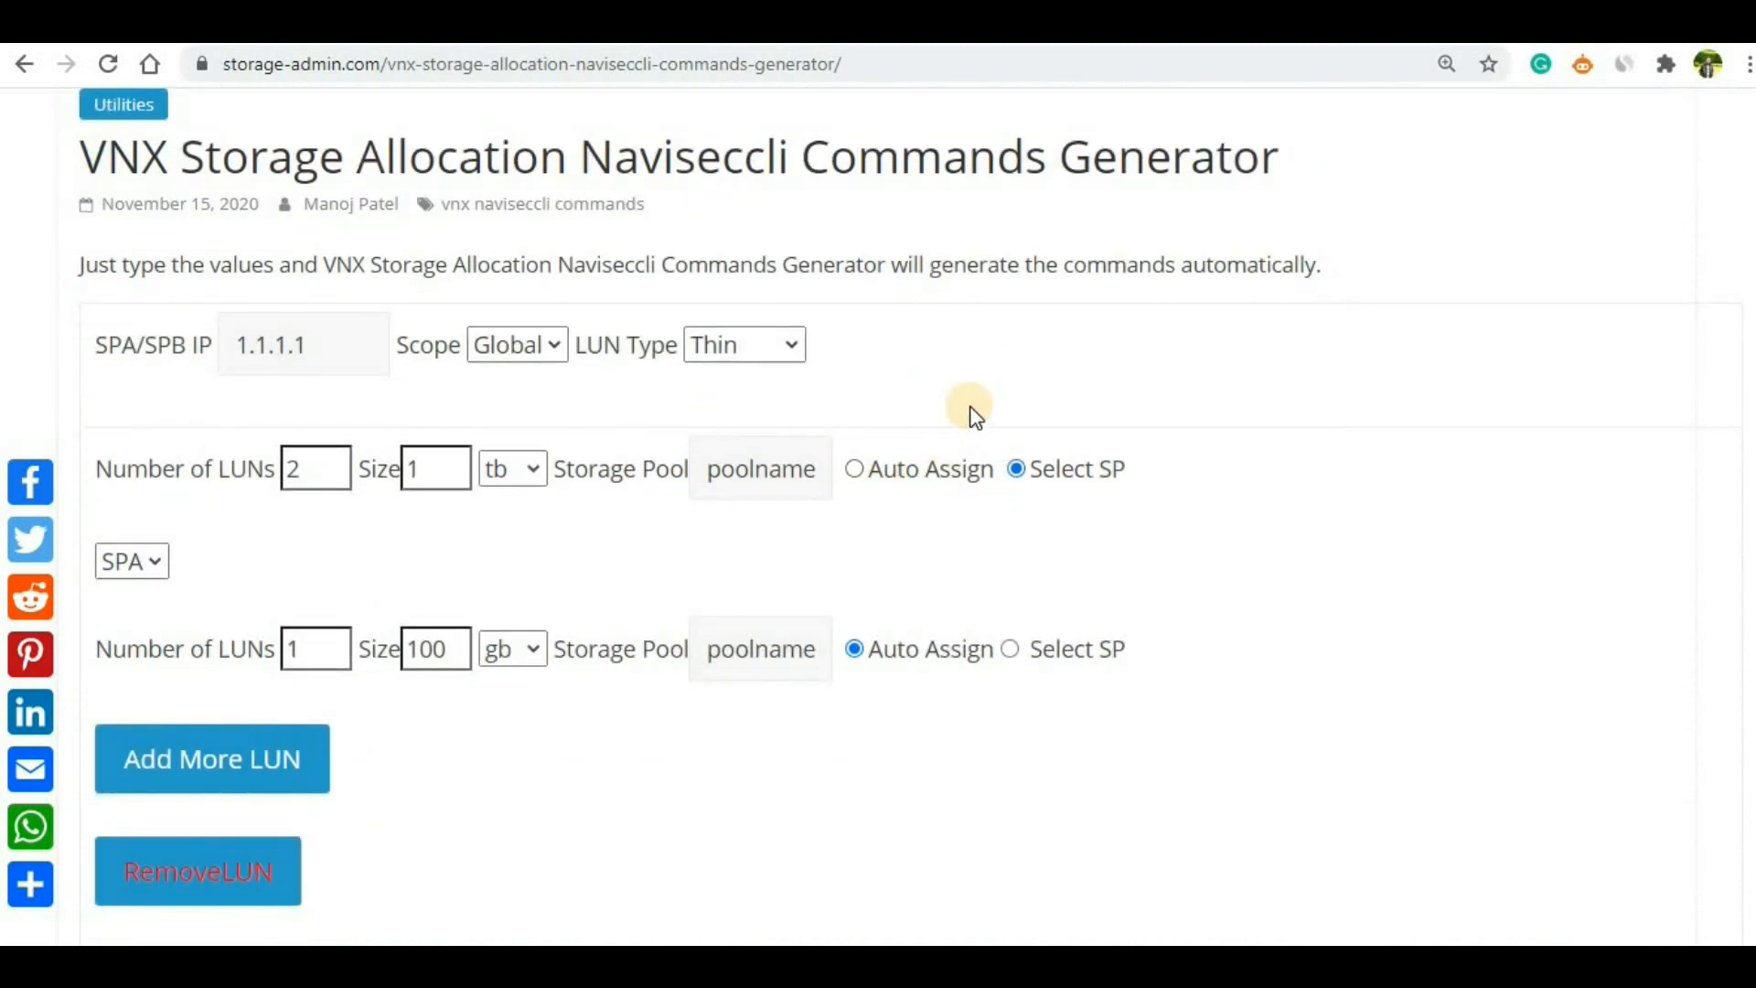
pyautogui.click(525, 348)
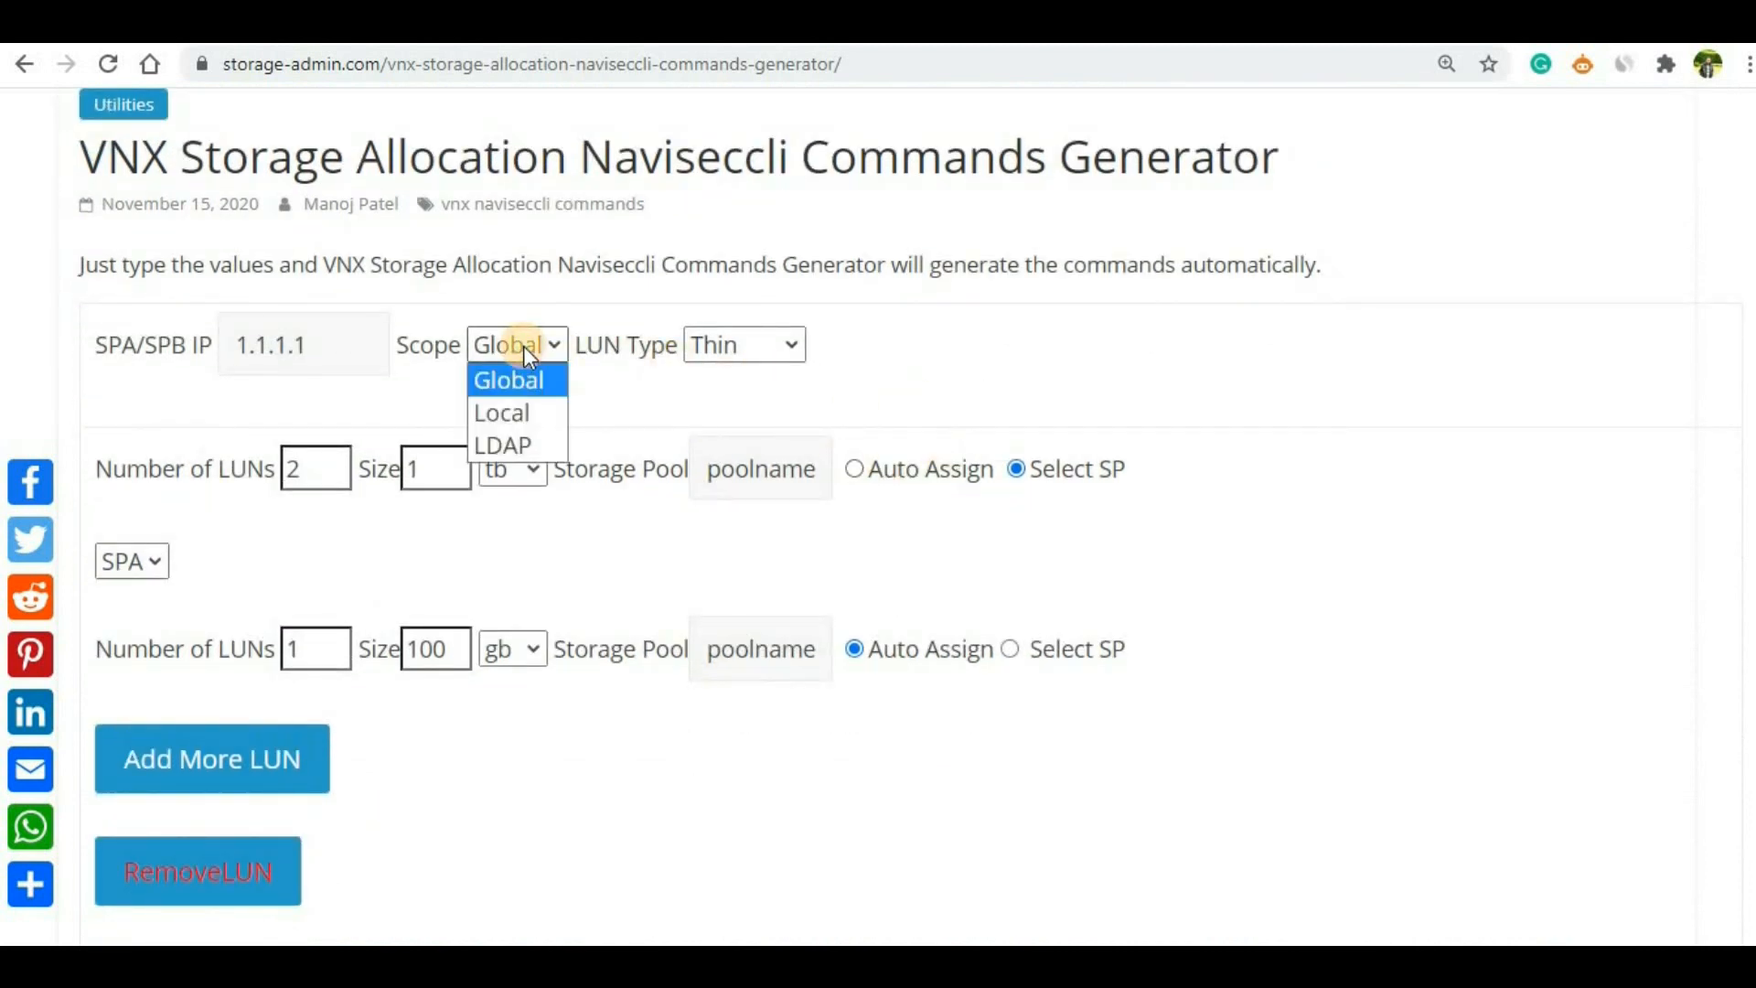
pyautogui.click(537, 446)
pyautogui.scroll(-6, 514, 684)
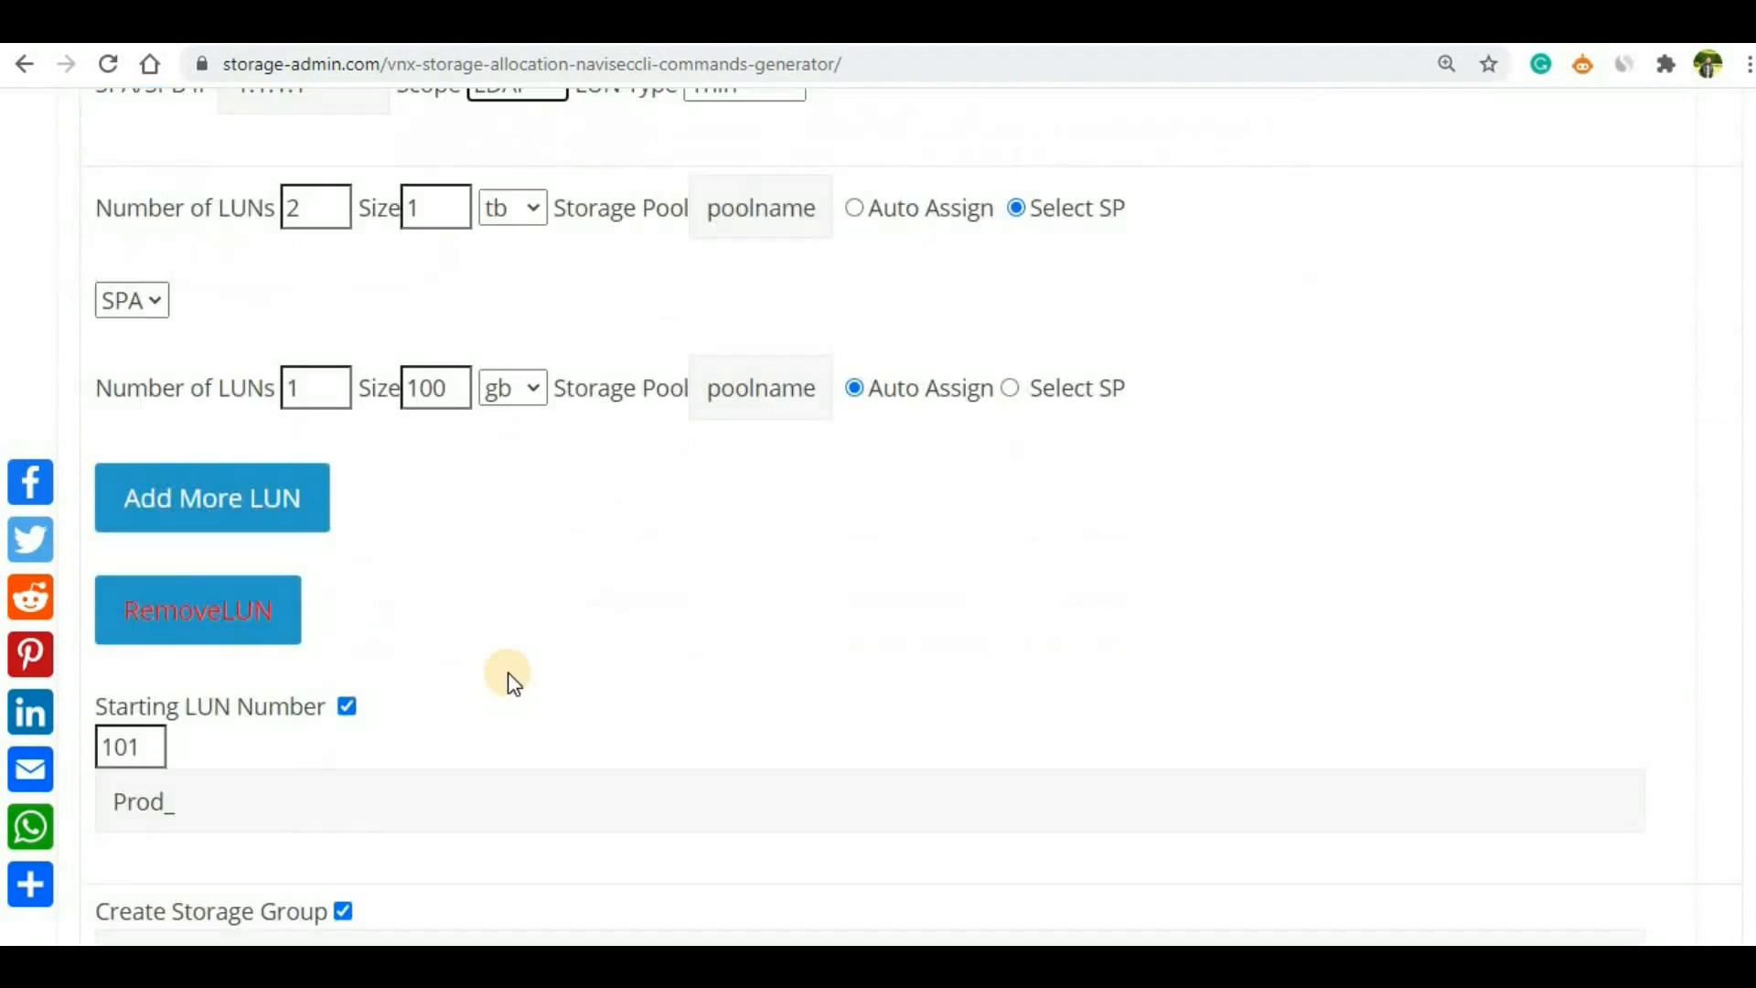
pyautogui.scroll(-3, 506, 689)
pyautogui.click(322, 809)
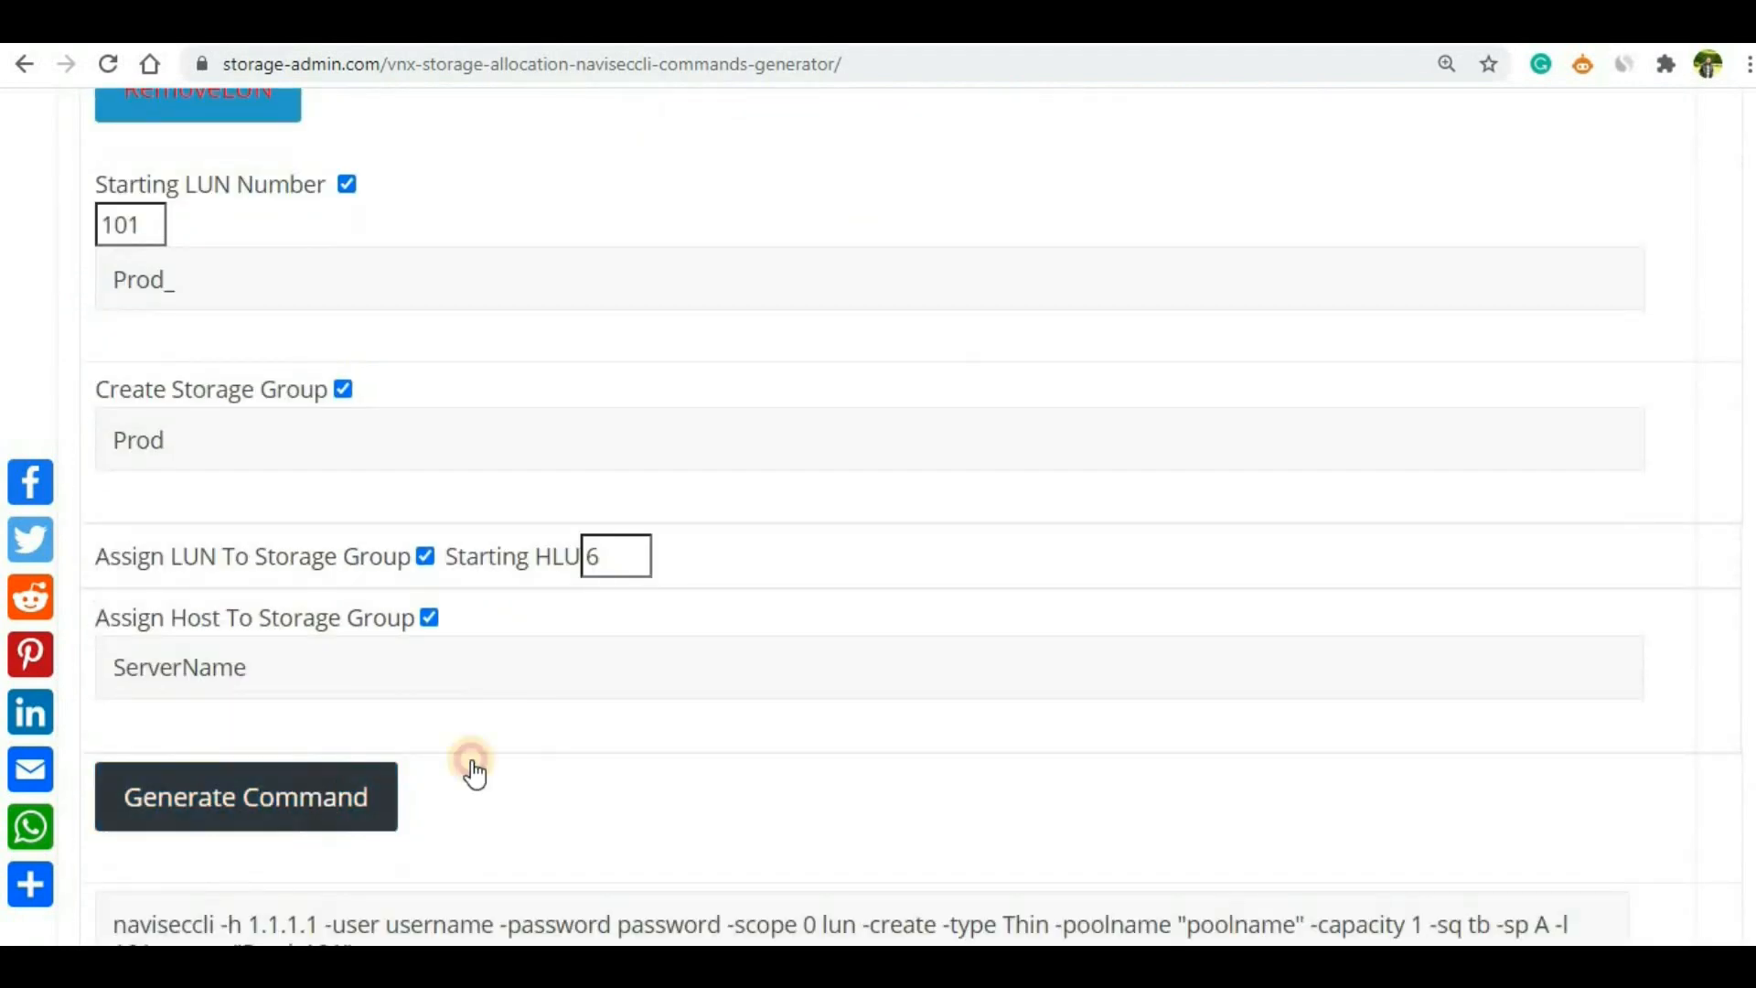
# Check the scope parameter in the first regenerated command.
pyautogui.scroll(-3, 1354, 704)
pyautogui.scroll(-2, 1254, 722)
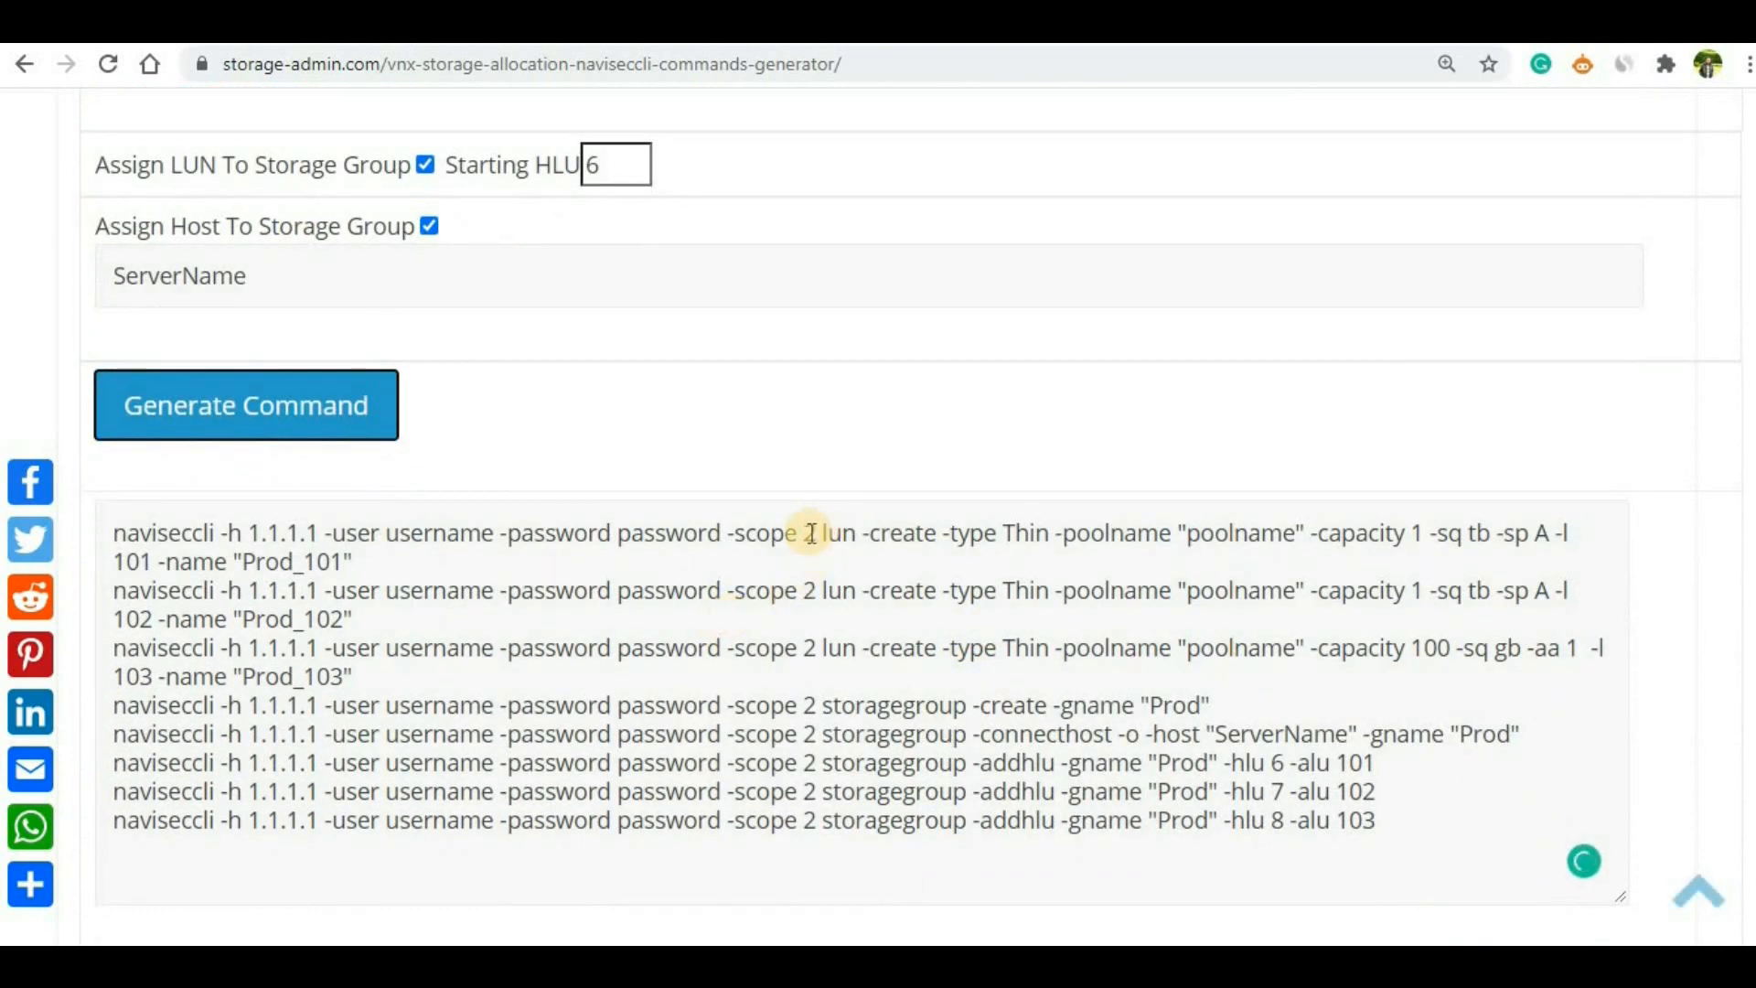
pyautogui.moveTo(816, 533); pyautogui.dragTo(732, 532)
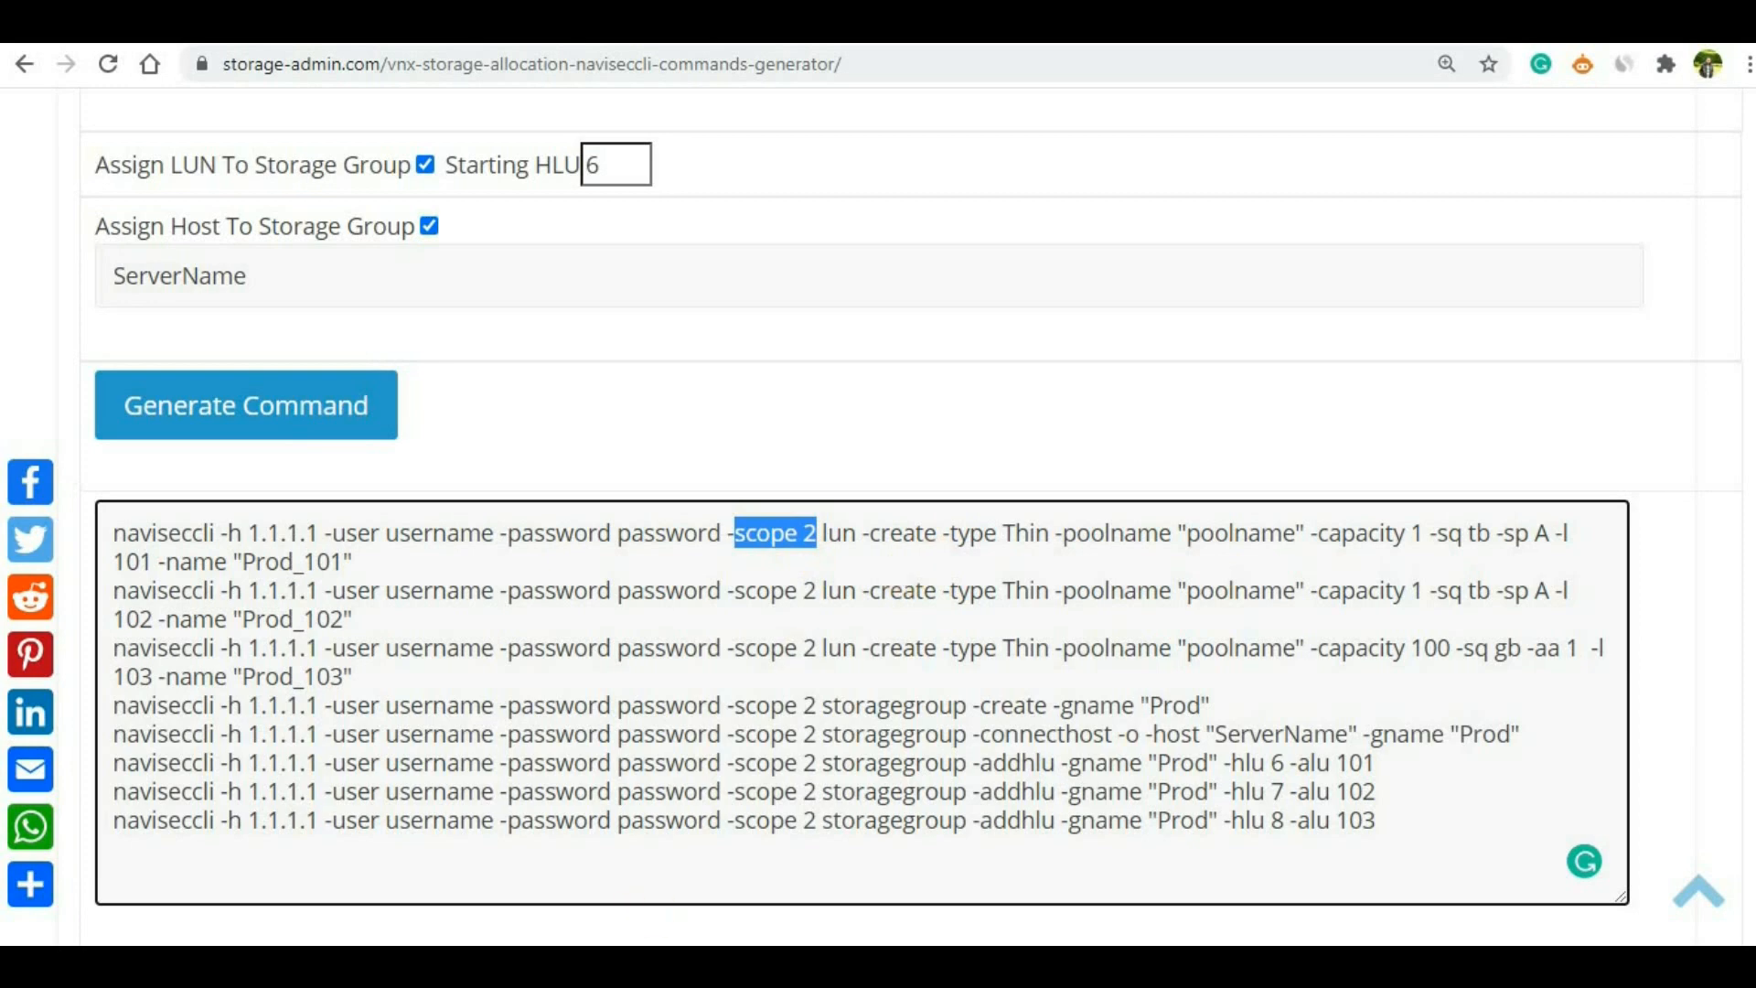
# Check the IP address in the exported Notepad file's first command, and return to the LUN settings of the browser form.
pyautogui.click(576, 830)
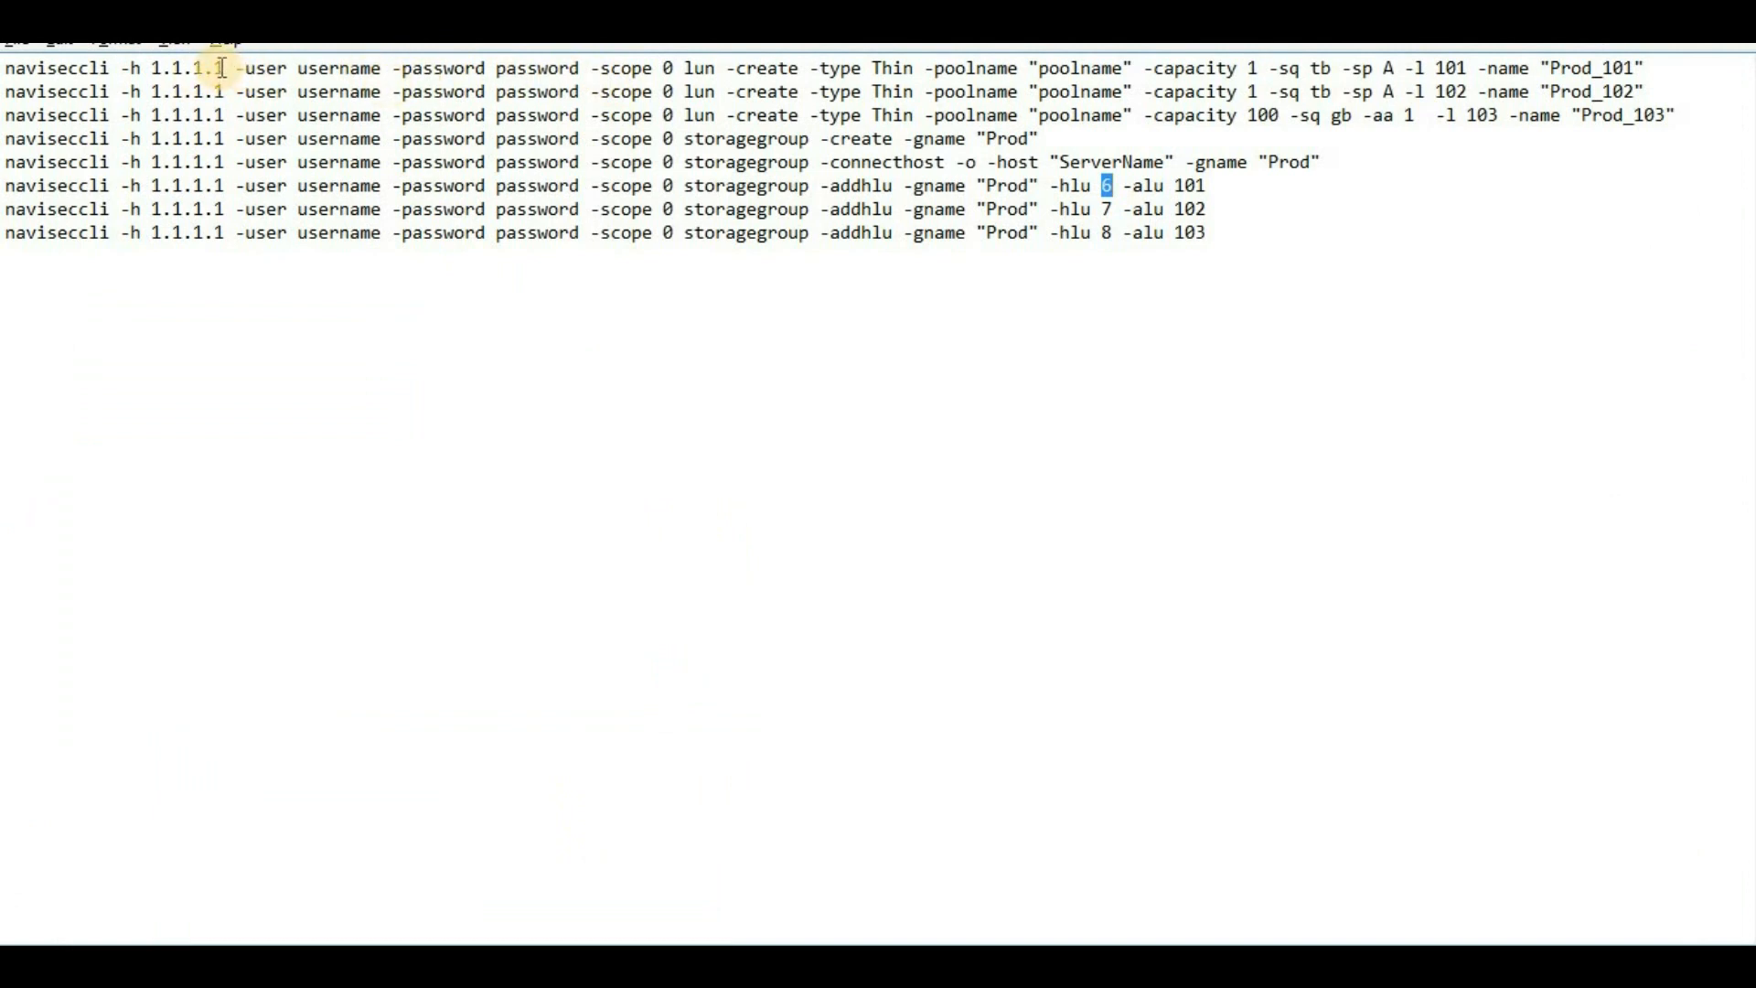
pyautogui.moveTo(151, 68); pyautogui.dragTo(225, 68)
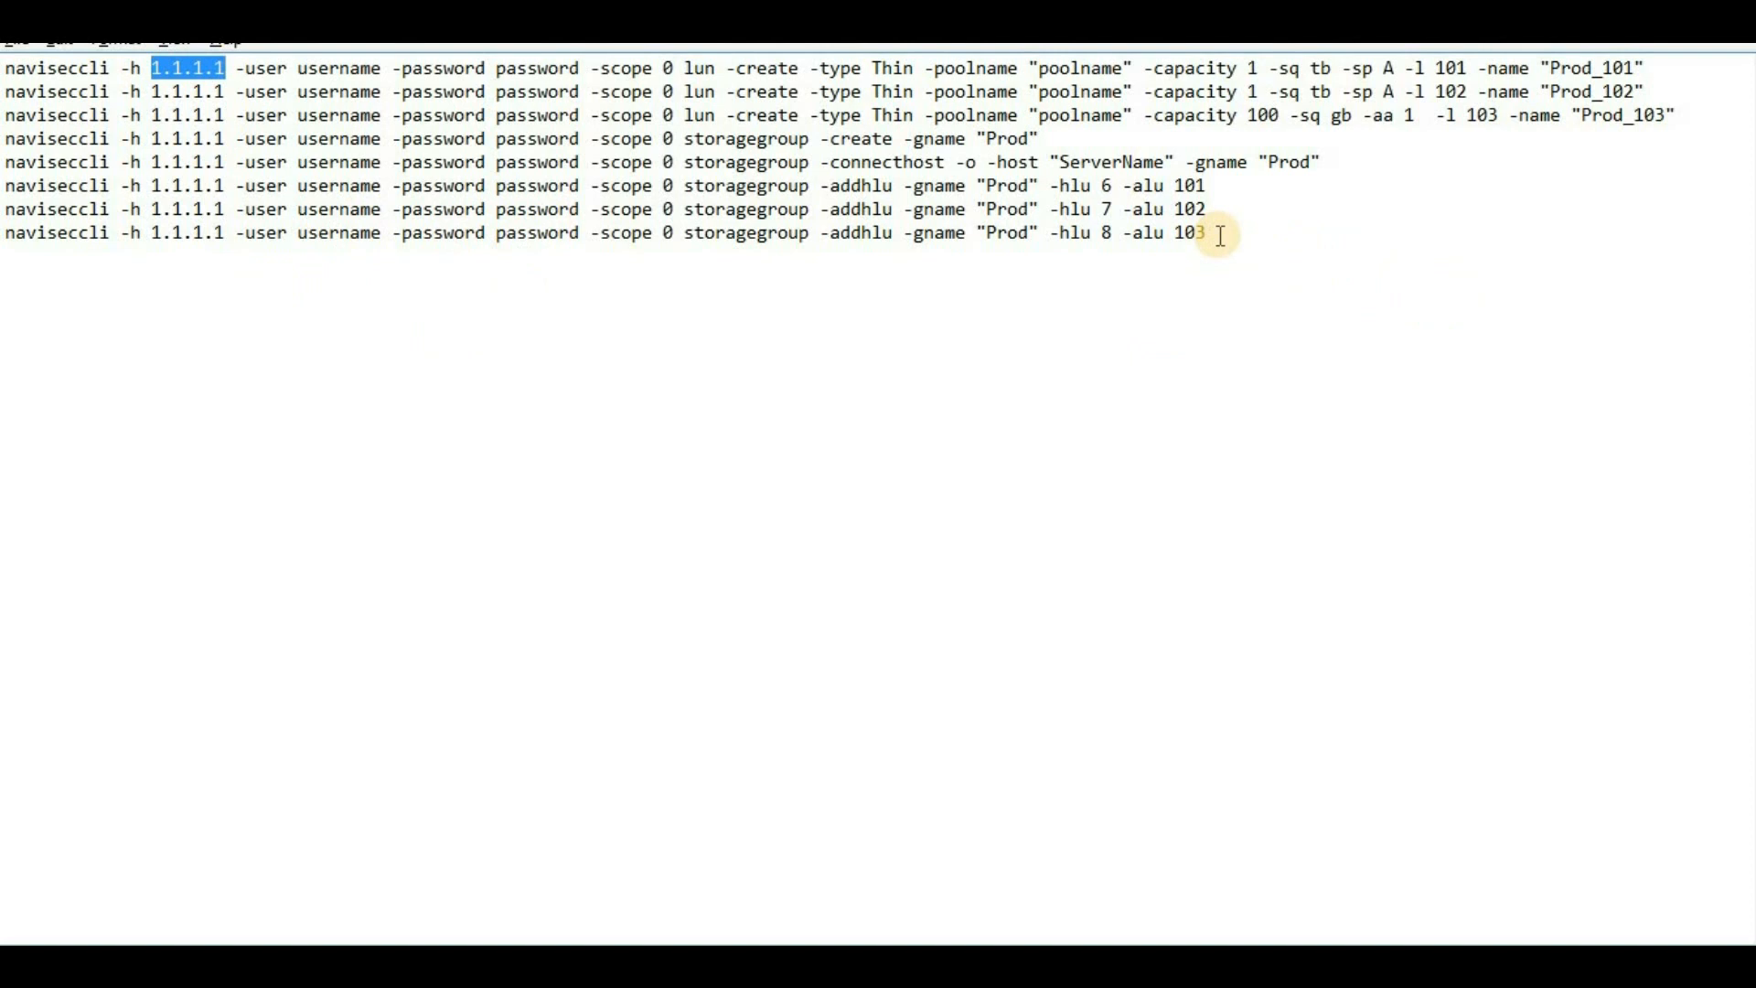
pyautogui.hotkey('alt', 'Tab')
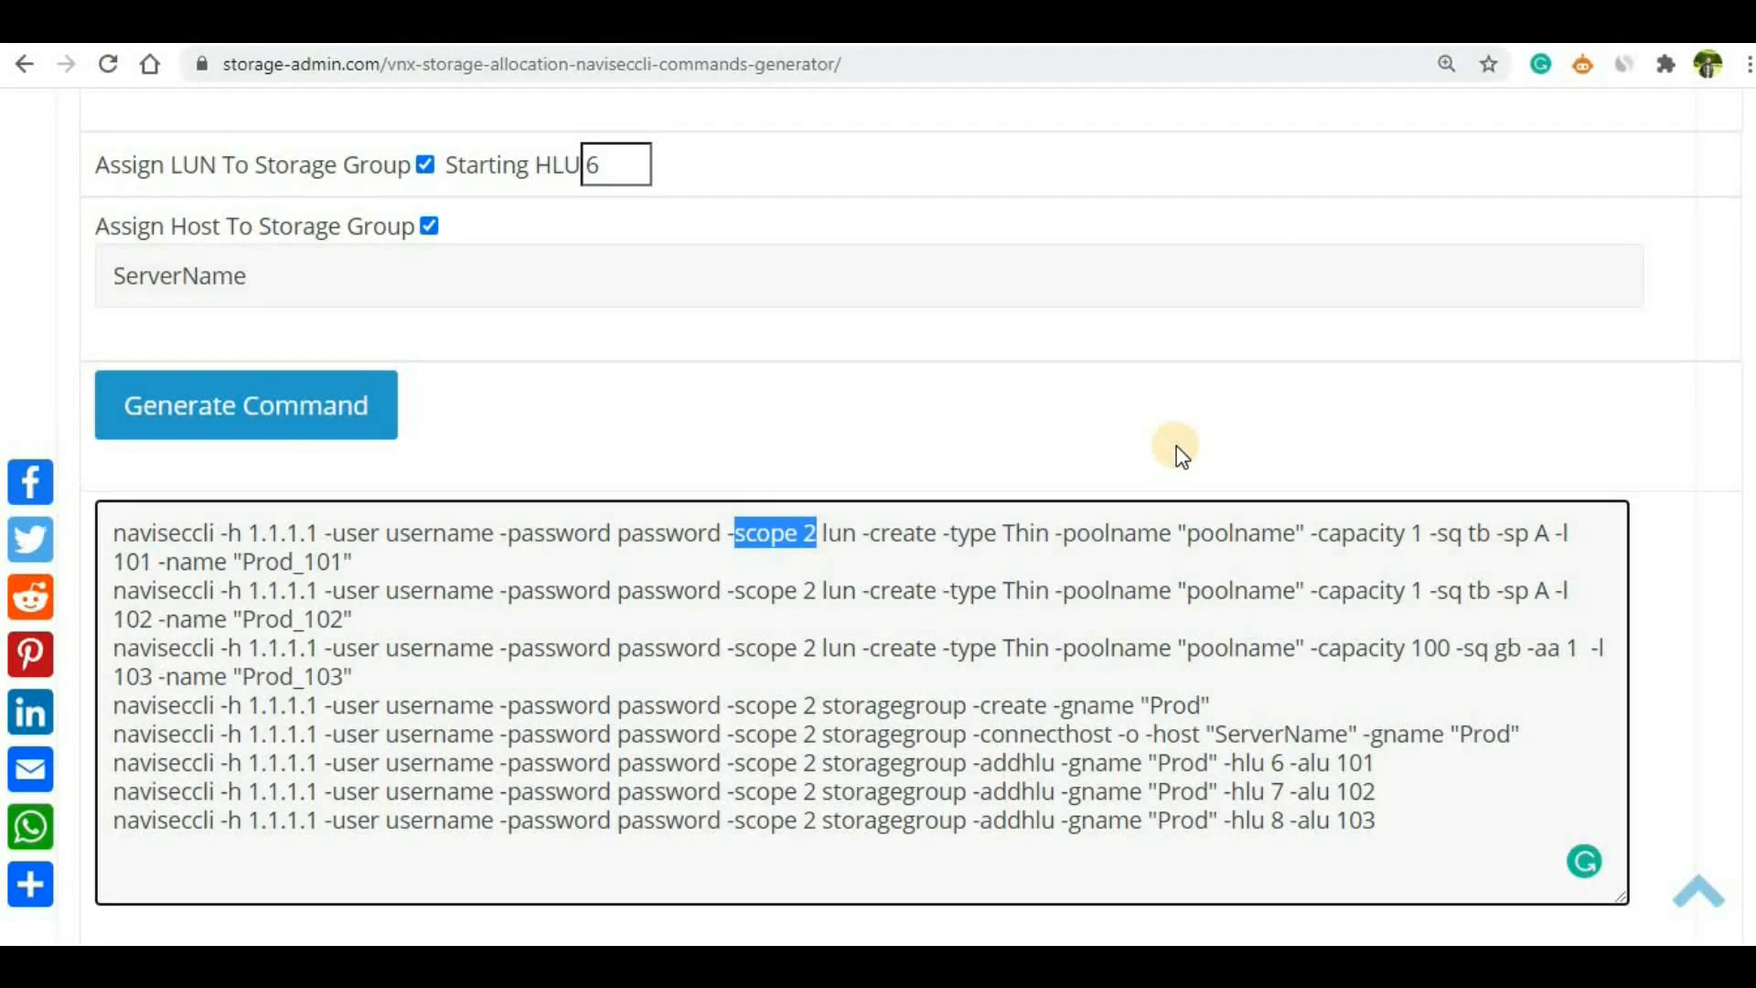
pyautogui.scroll(8, 1177, 448)
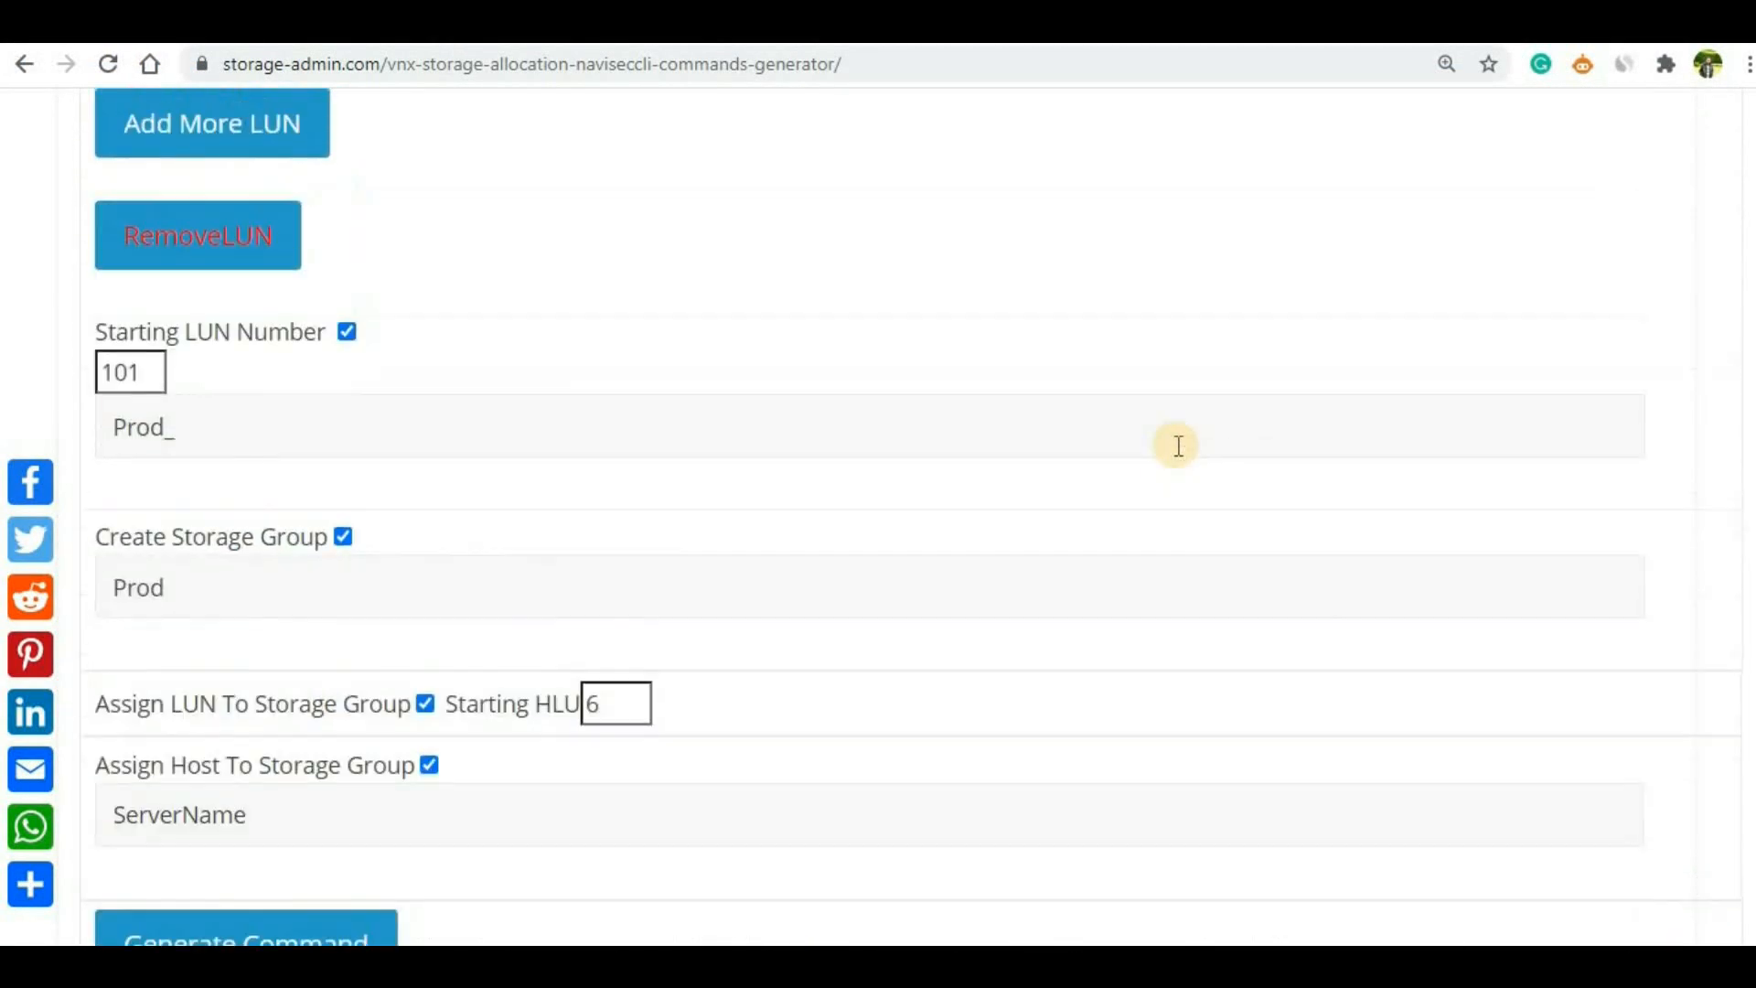
pyautogui.scroll(2, 1176, 447)
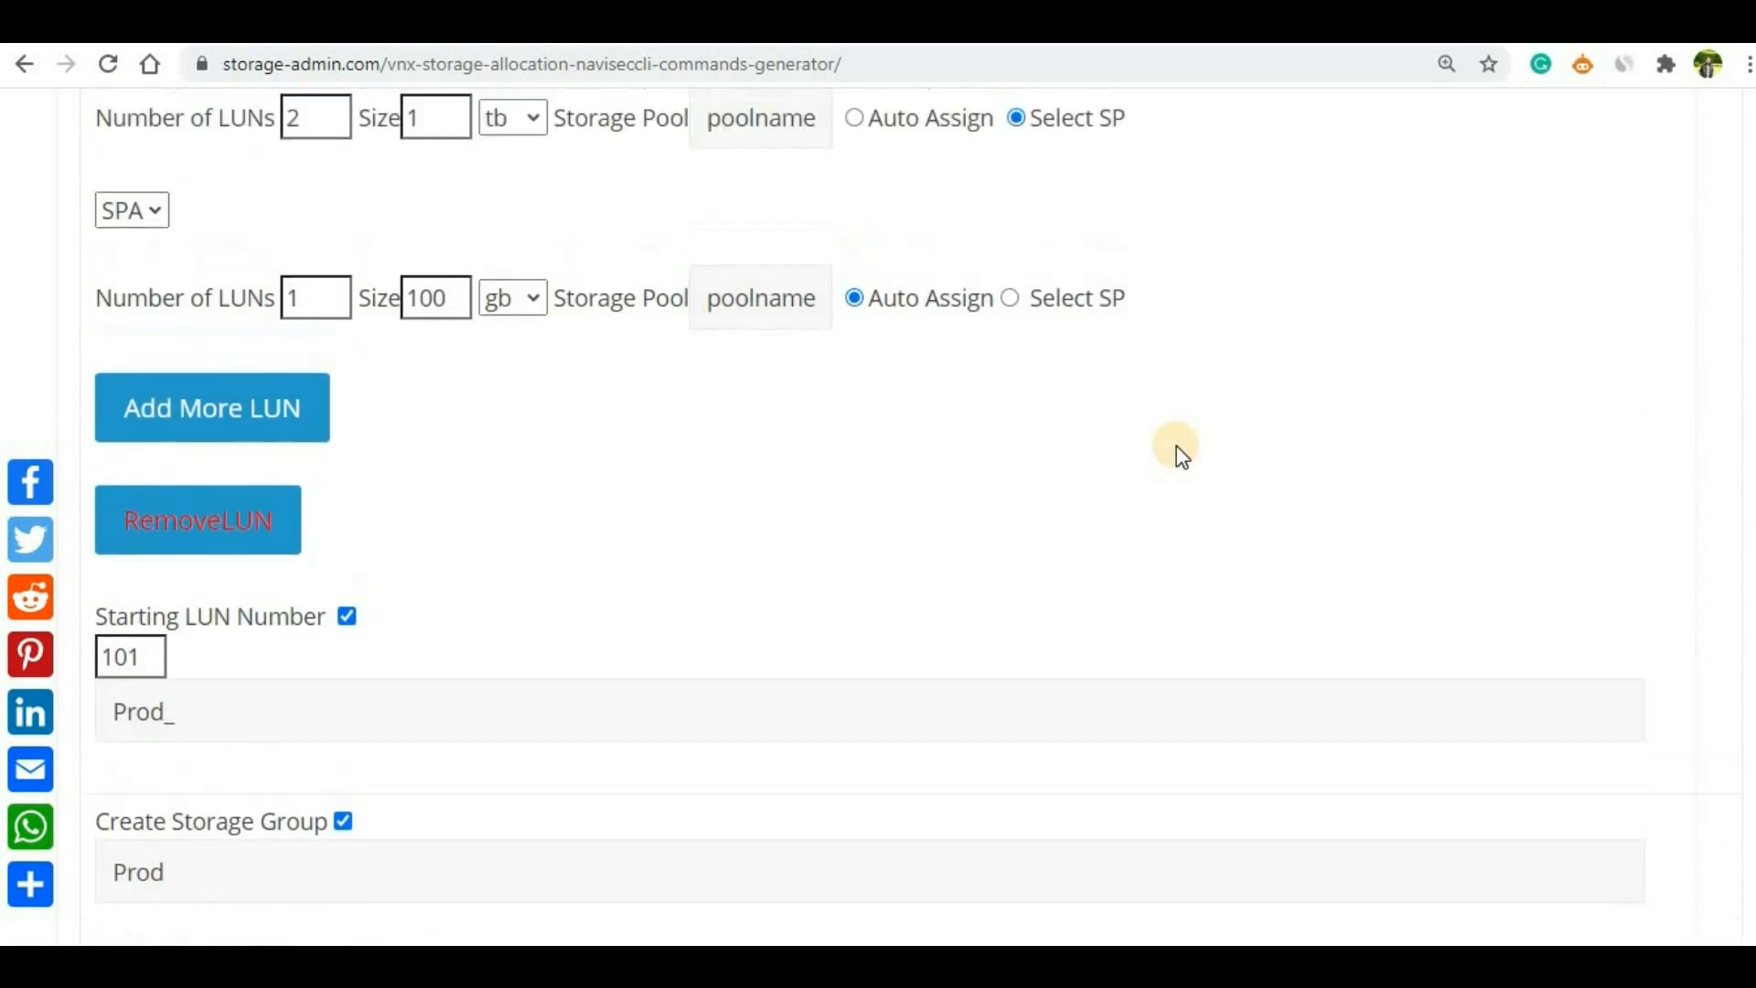
pyautogui.scroll(2, 1176, 447)
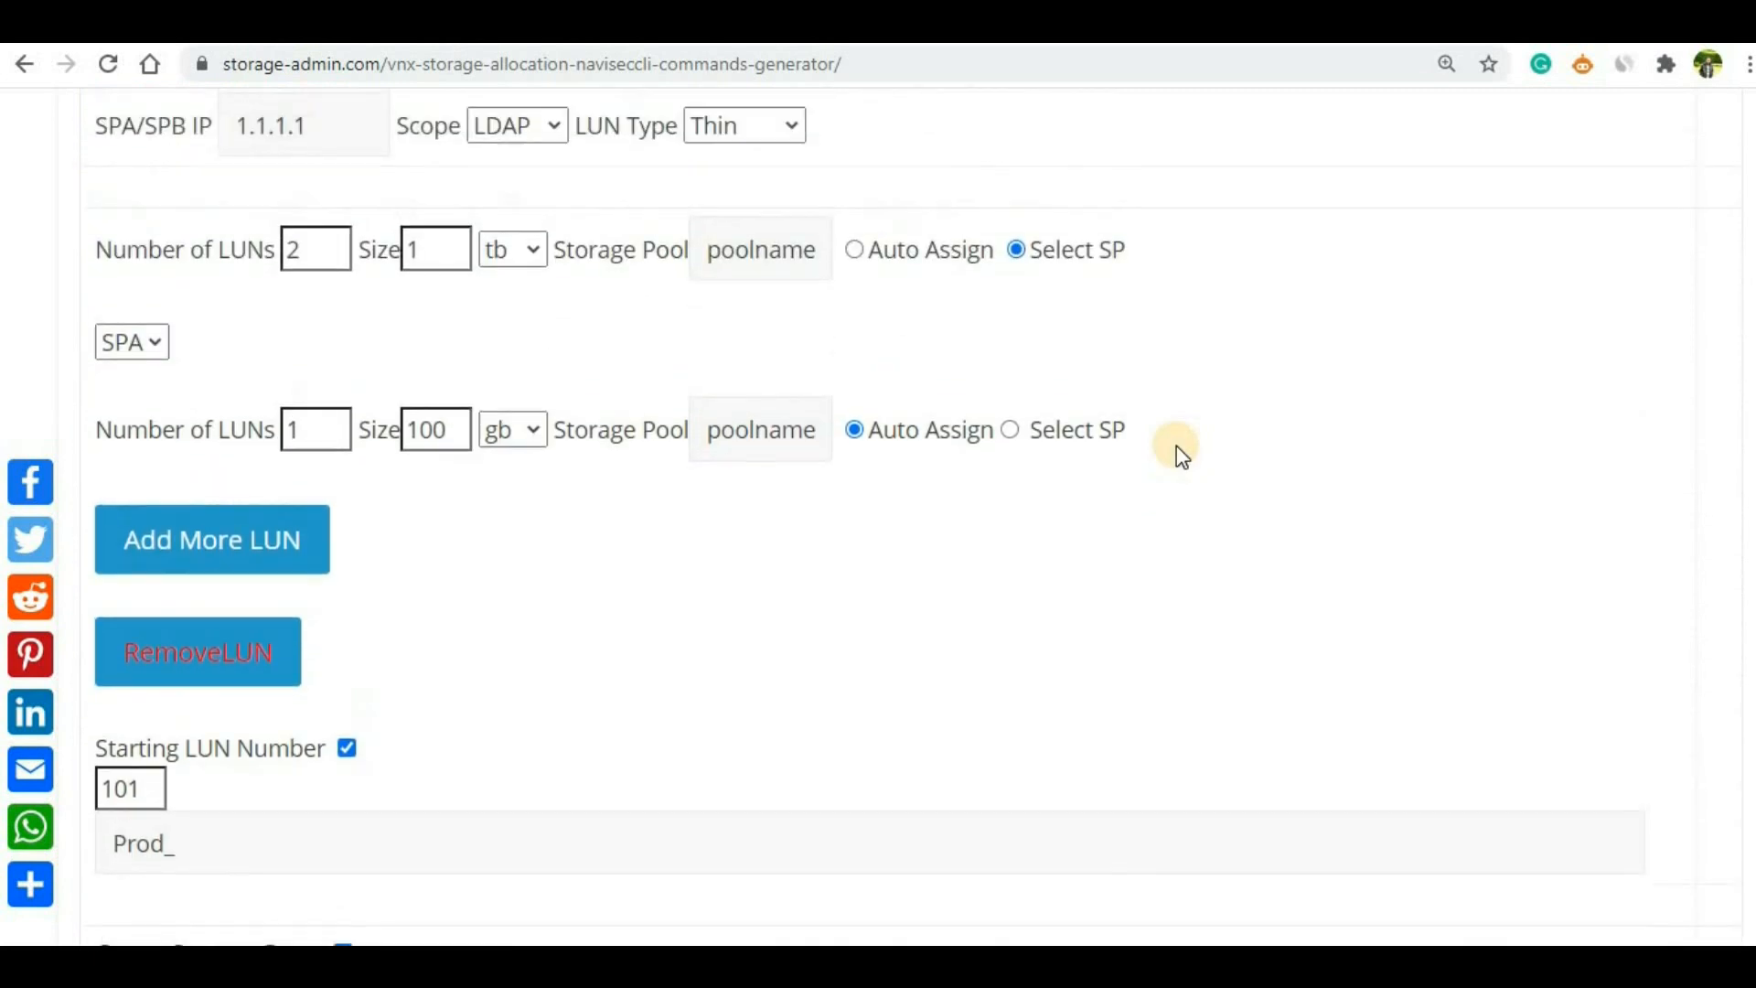